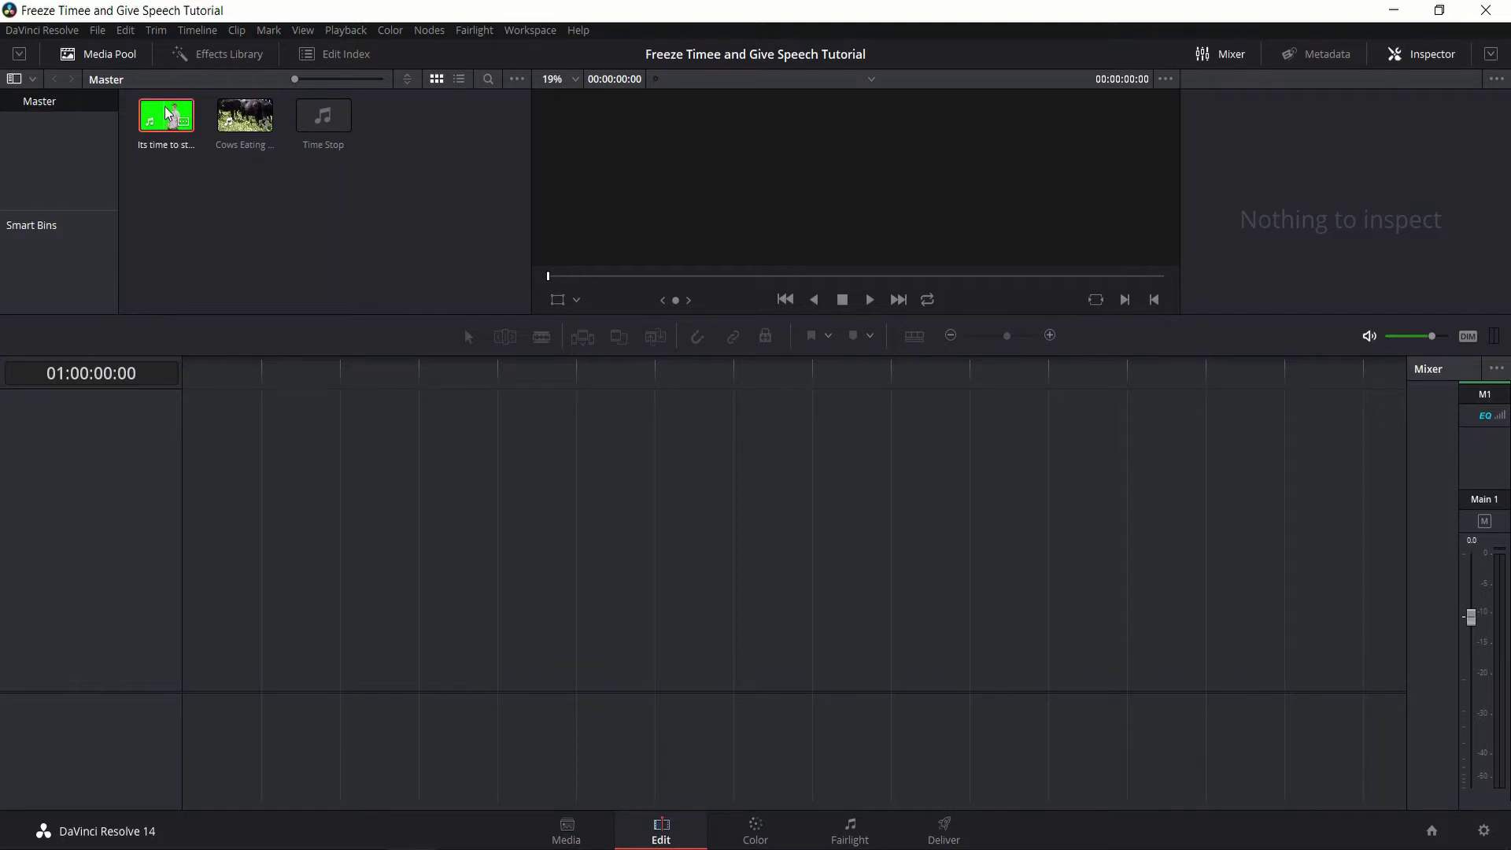
Build Timeline 1 from the green-screen clip and scrub through it to find the clock section
{"action": "left_click_drag", "start_coordinate": [168, 114], "coordinate": [243, 619]}
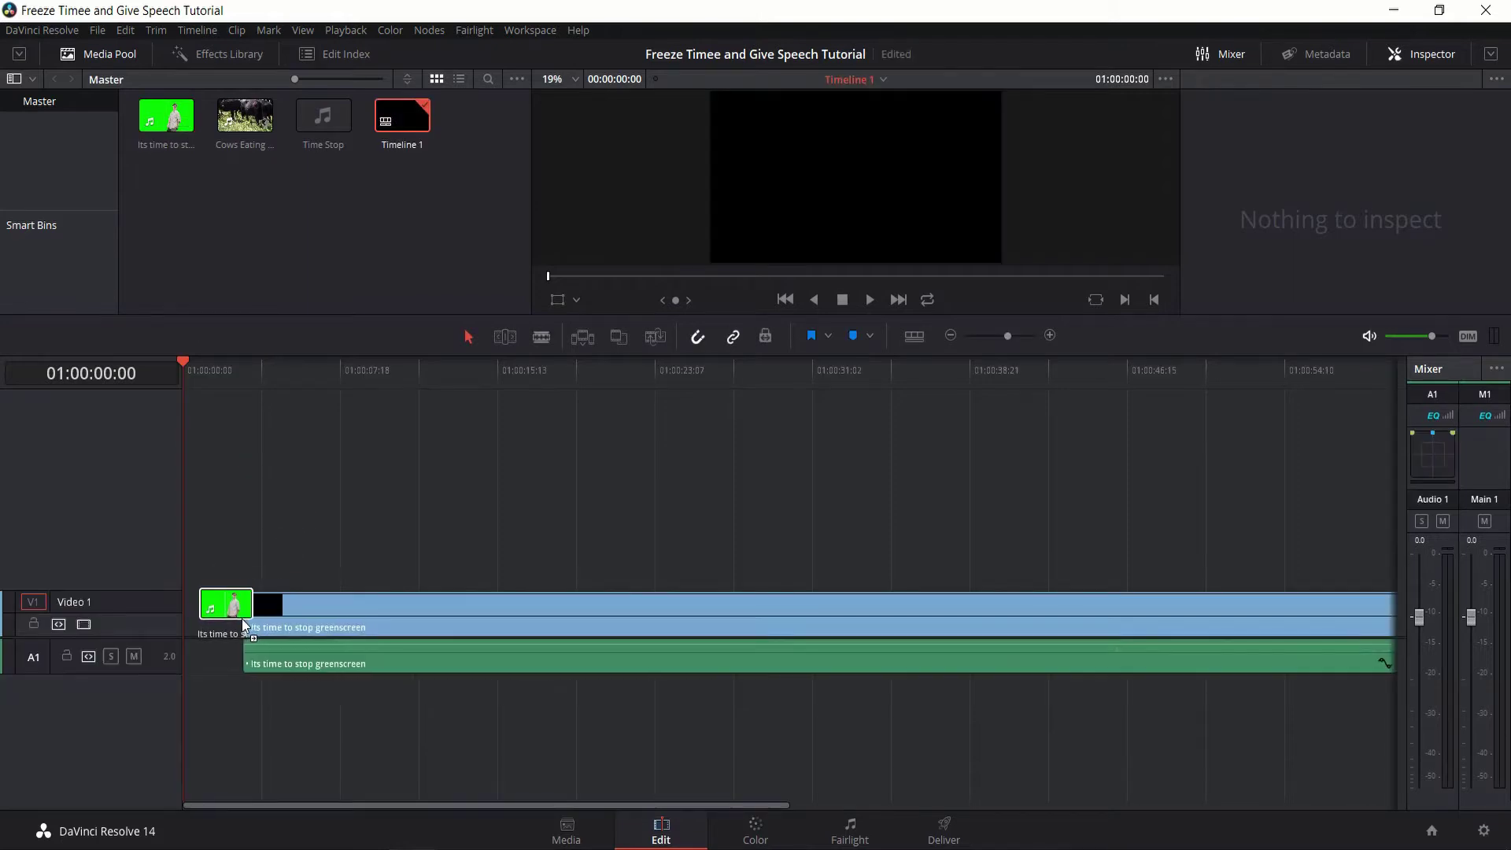
{"action": "left_click", "coordinate": [247, 368]}
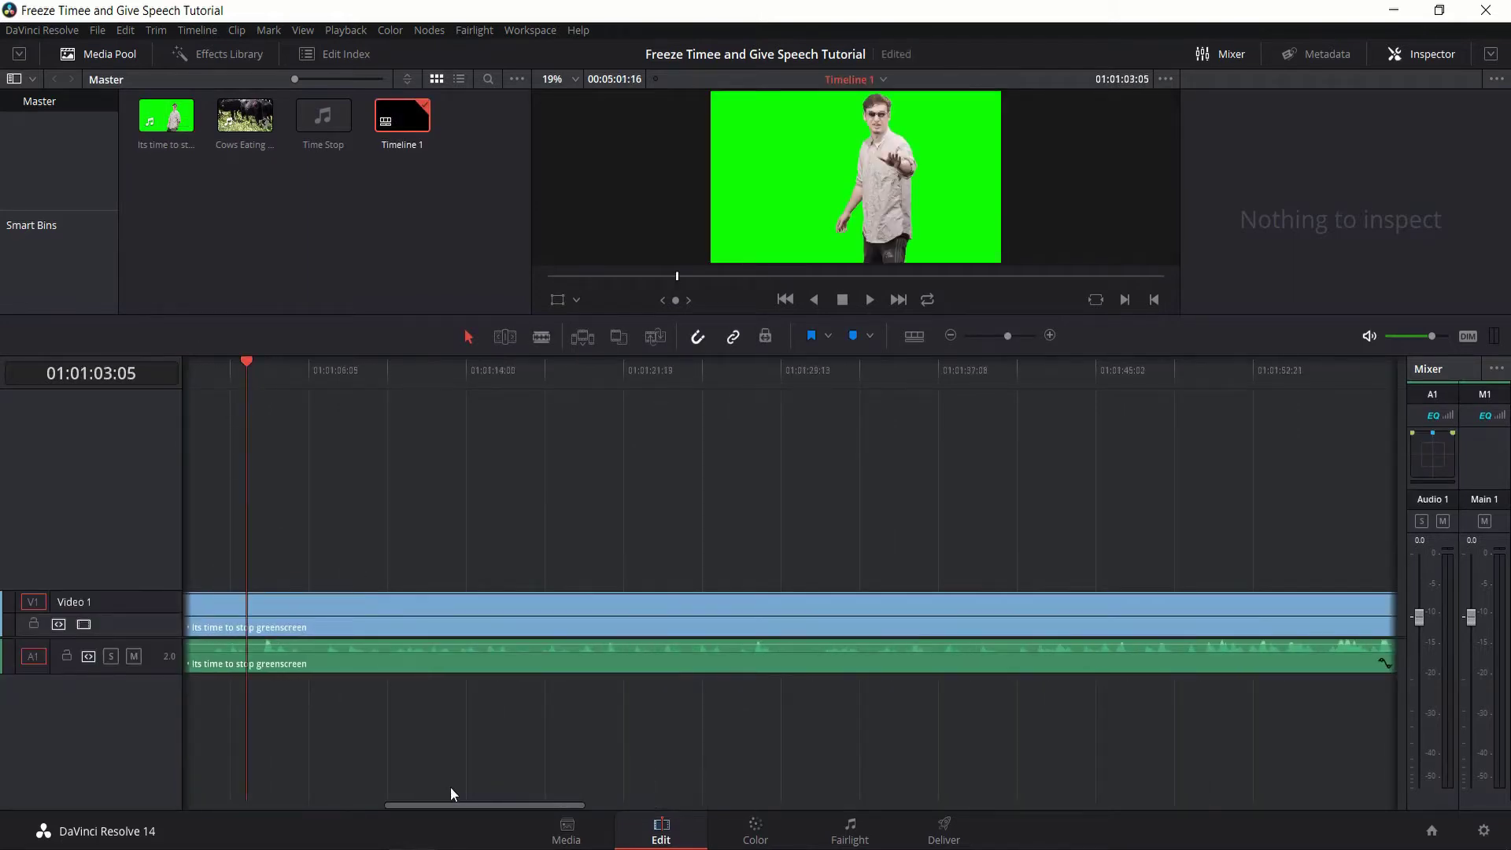
{"action": "left_click_drag", "start_coordinate": [450, 803], "coordinate": [507, 806]}
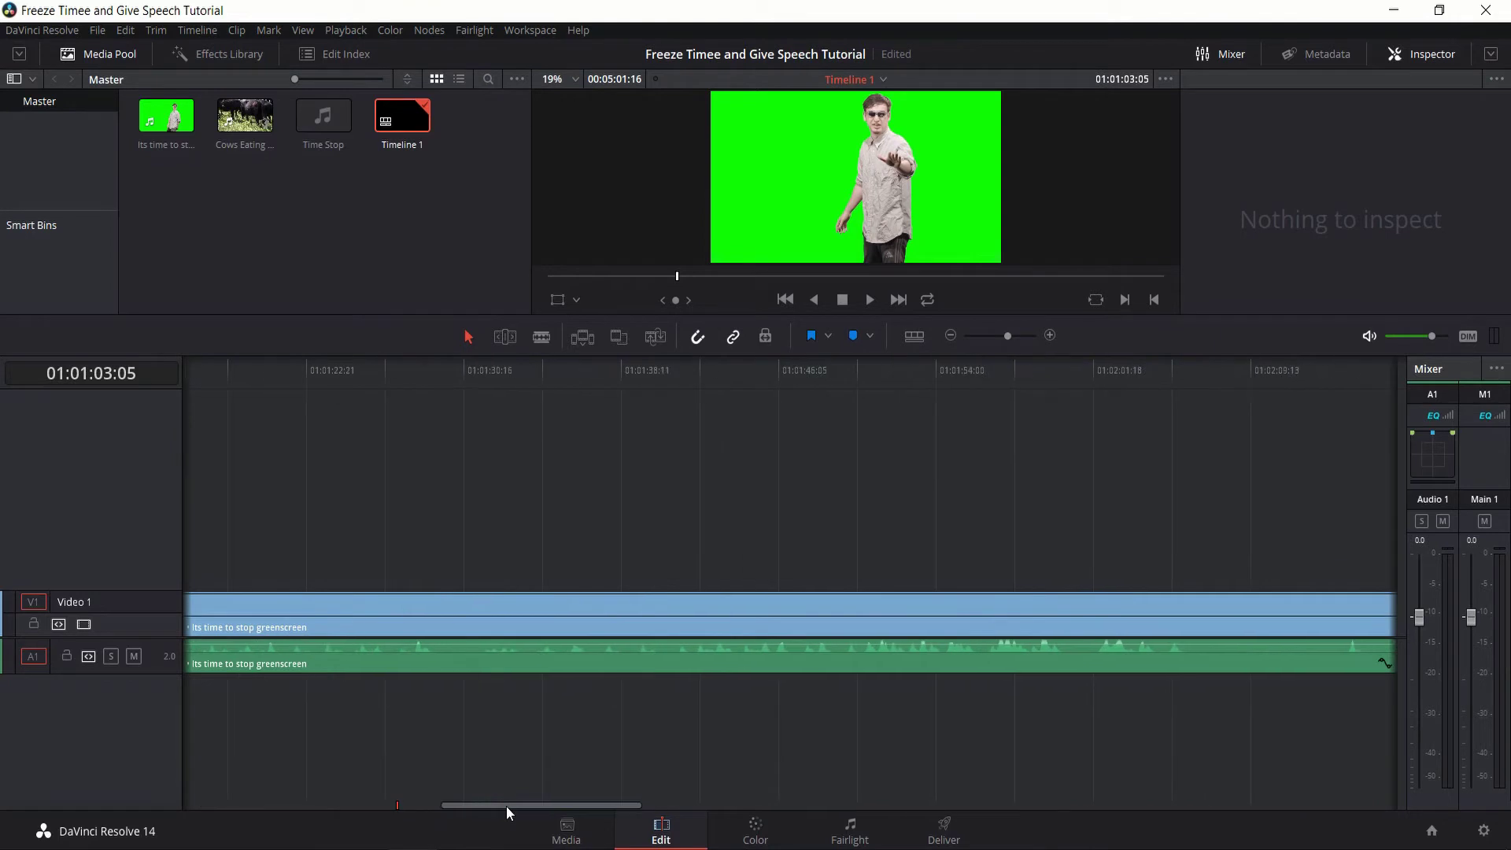
{"action": "left_click", "coordinate": [992, 368]}
{"action": "left_click_drag", "start_coordinate": [617, 806], "coordinate": [652, 803]}
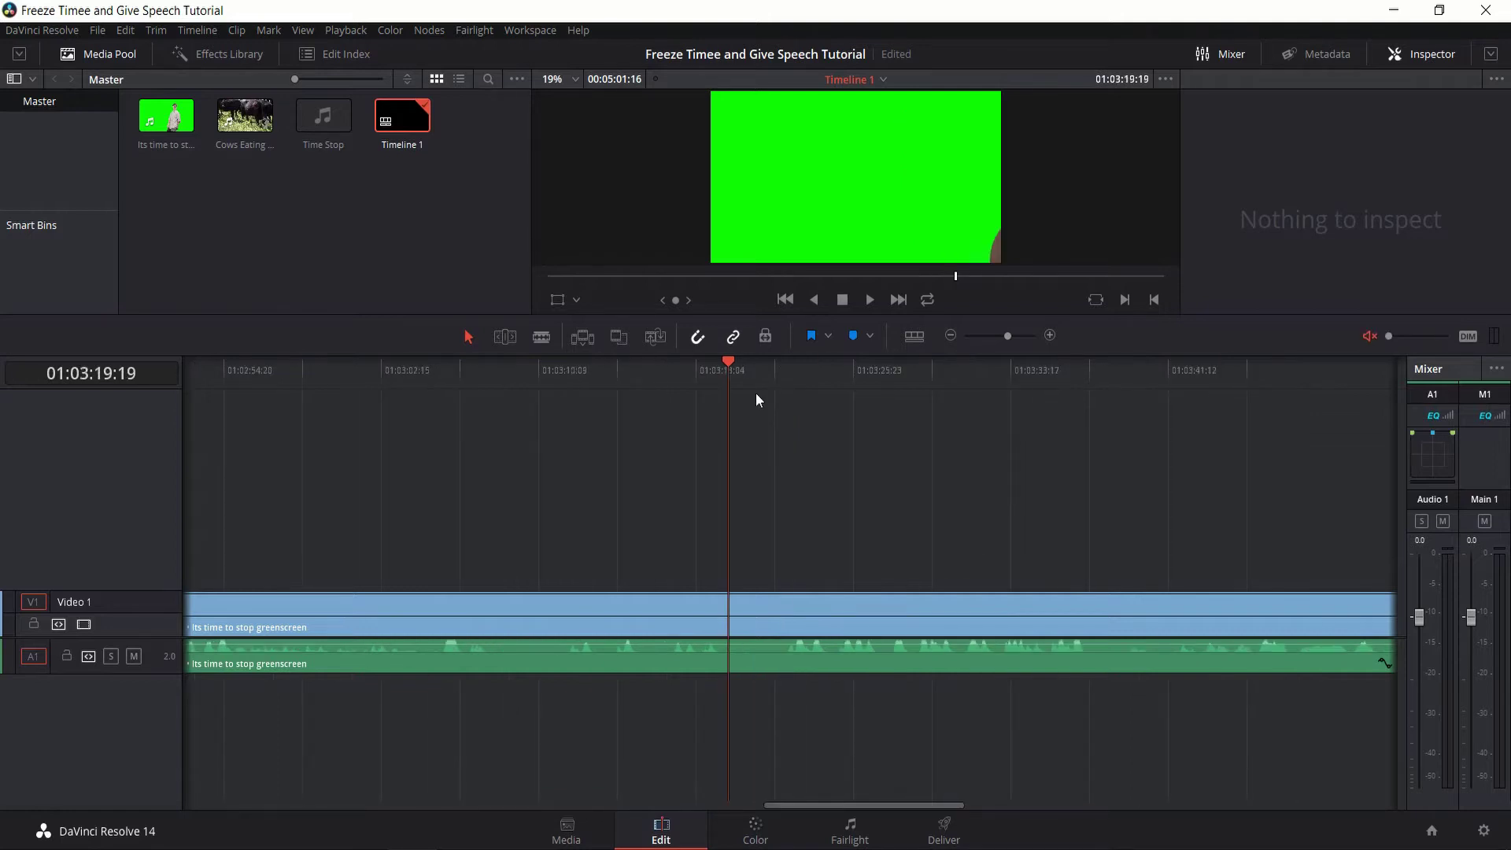
Cut the clip at the start and the end of the clock section
{"action": "key", "text": "Left"}
{"action": "key", "text": "Left"}
{"action": "key", "text": "i"}
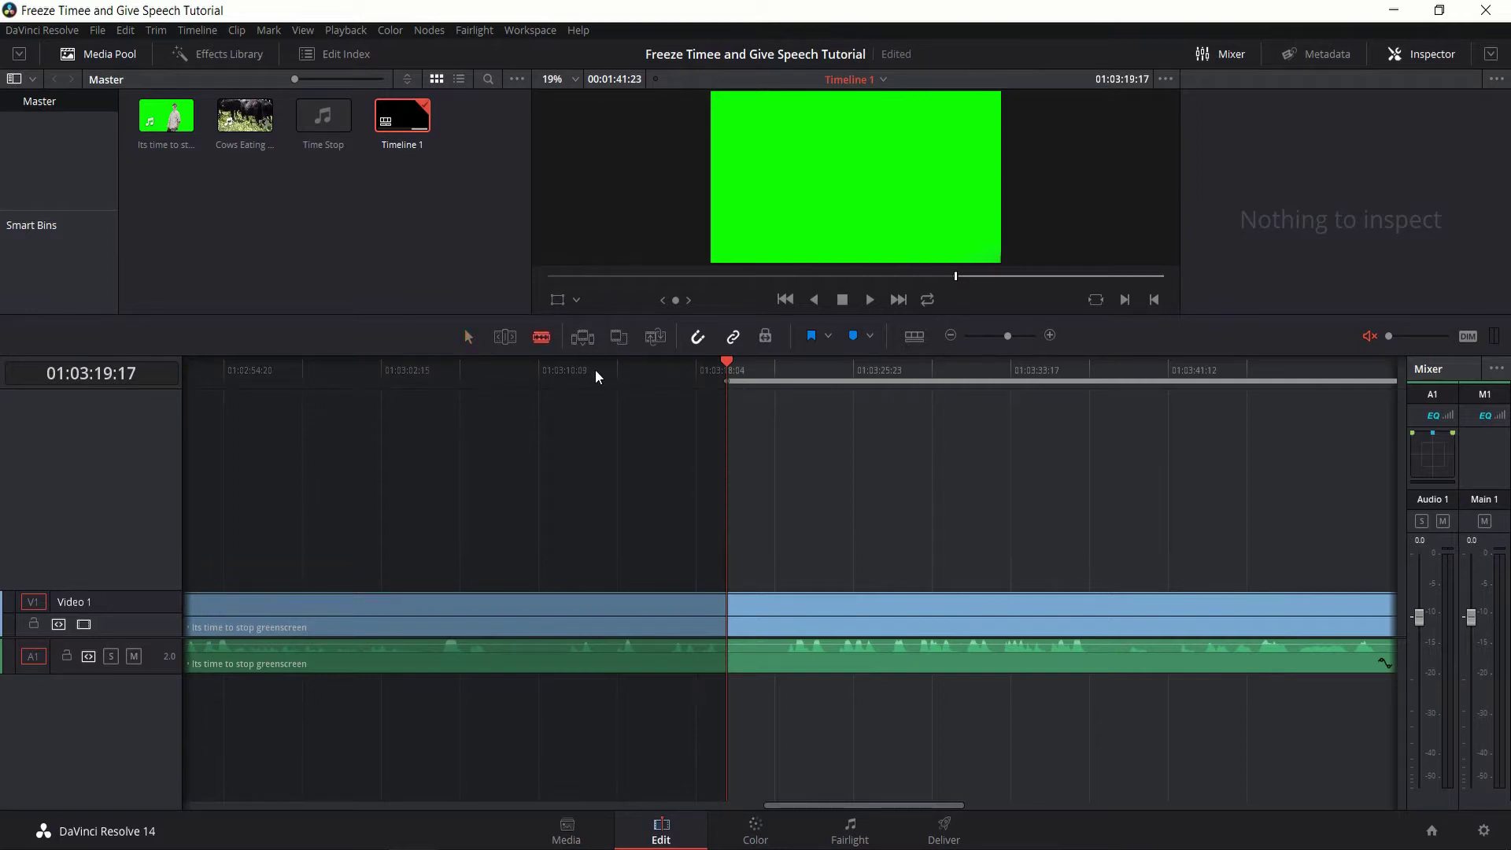
{"action": "key", "text": "ctrl+b"}
{"action": "key", "text": "Right"}
{"action": "key", "text": "Right"}
{"action": "key", "text": "Right"}
{"action": "key", "text": "Right"}
{"action": "key", "text": "Right"}
{"action": "key", "text": "Right"}
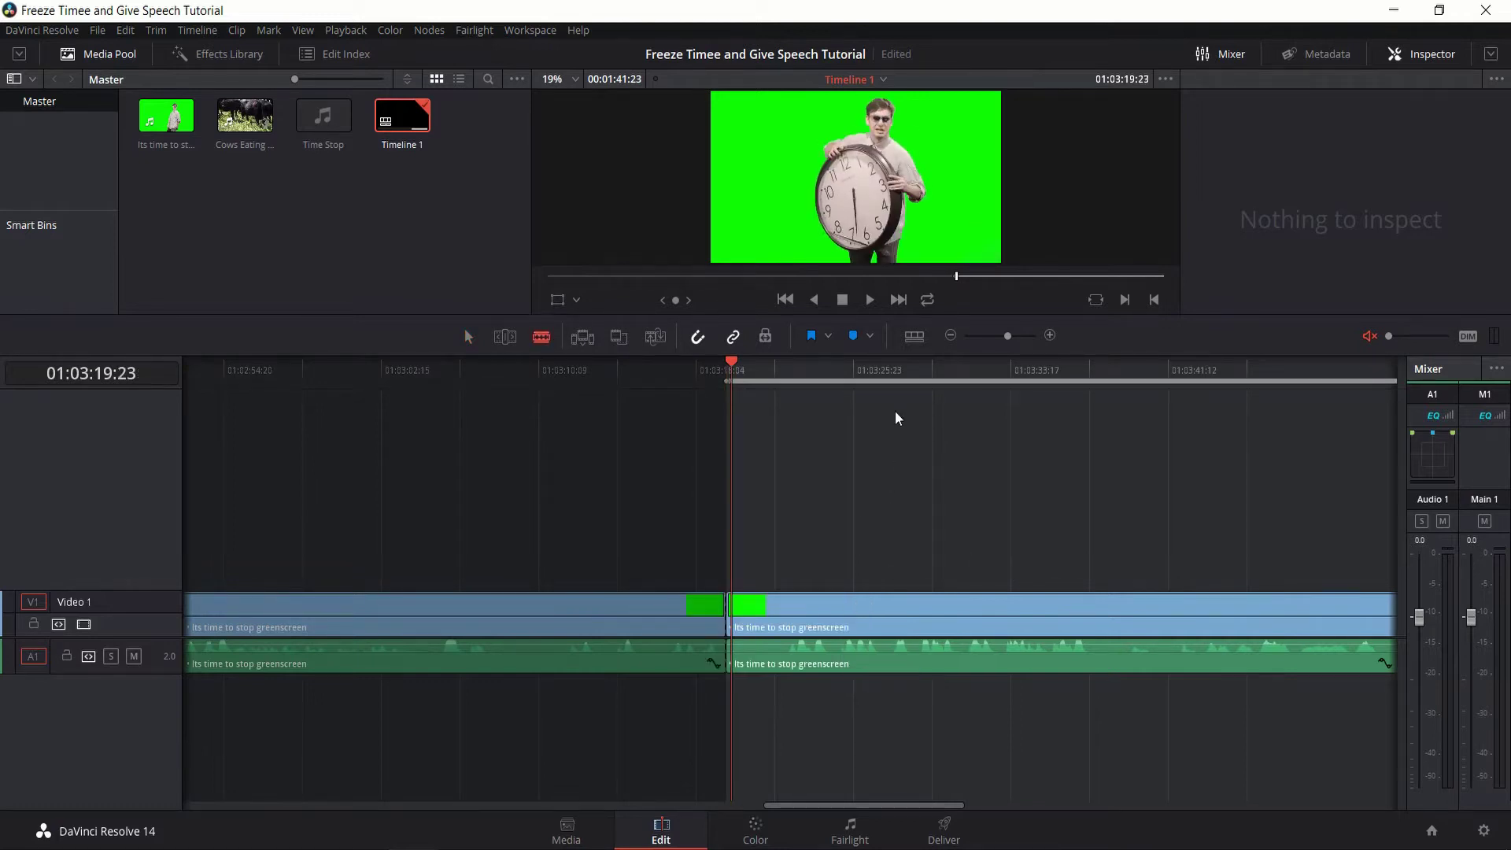
{"action": "left_click_drag", "start_coordinate": [889, 367], "coordinate": [1123, 364]}
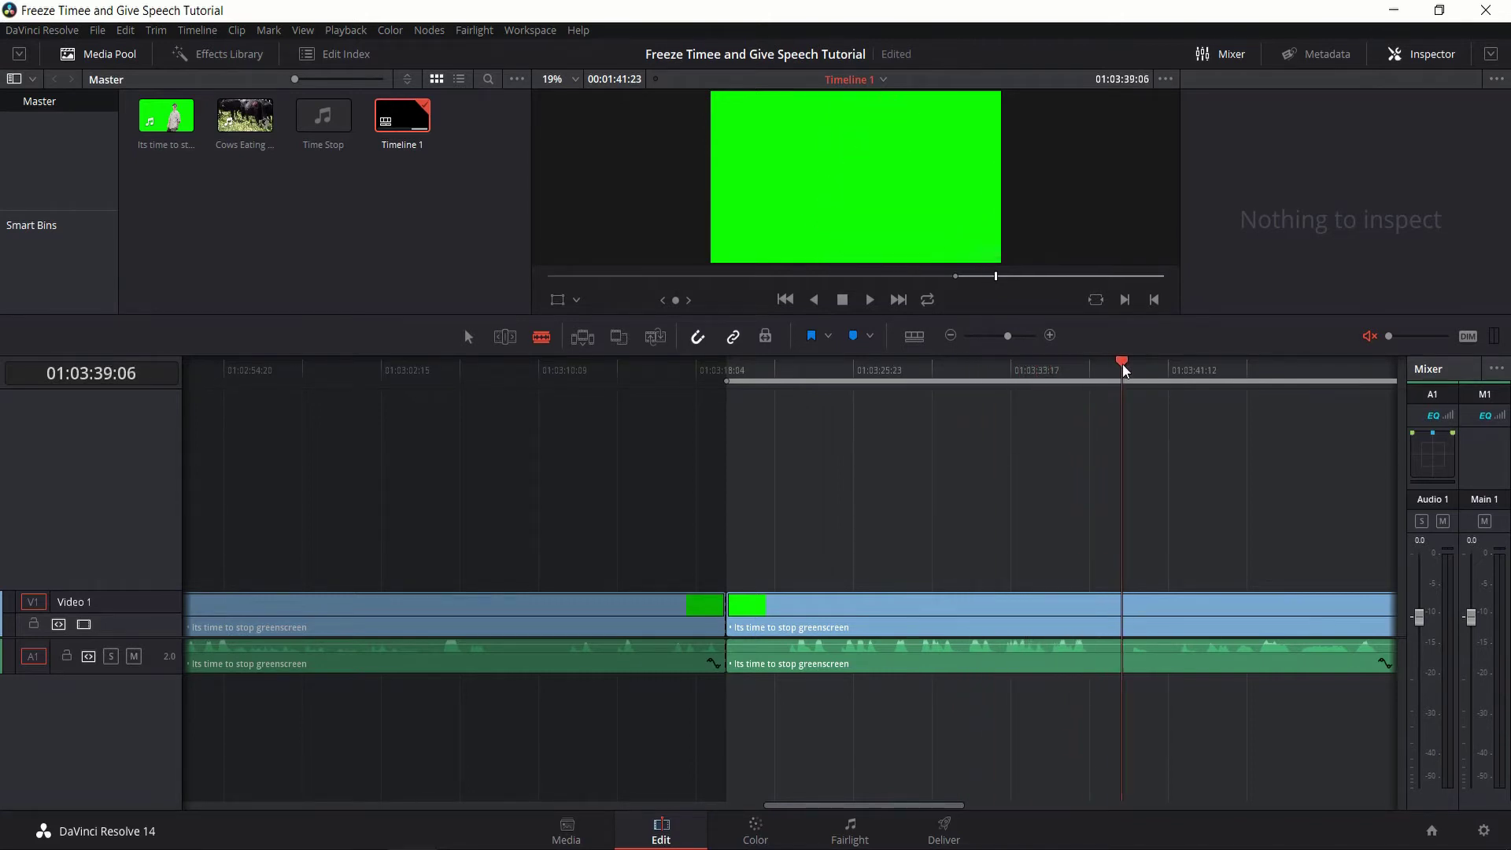
{"action": "left_click", "coordinate": [1123, 598]}
Delete the end piece and ripple-delete the opening piece so the clock section starts at zero
{"action": "key", "text": "a"}
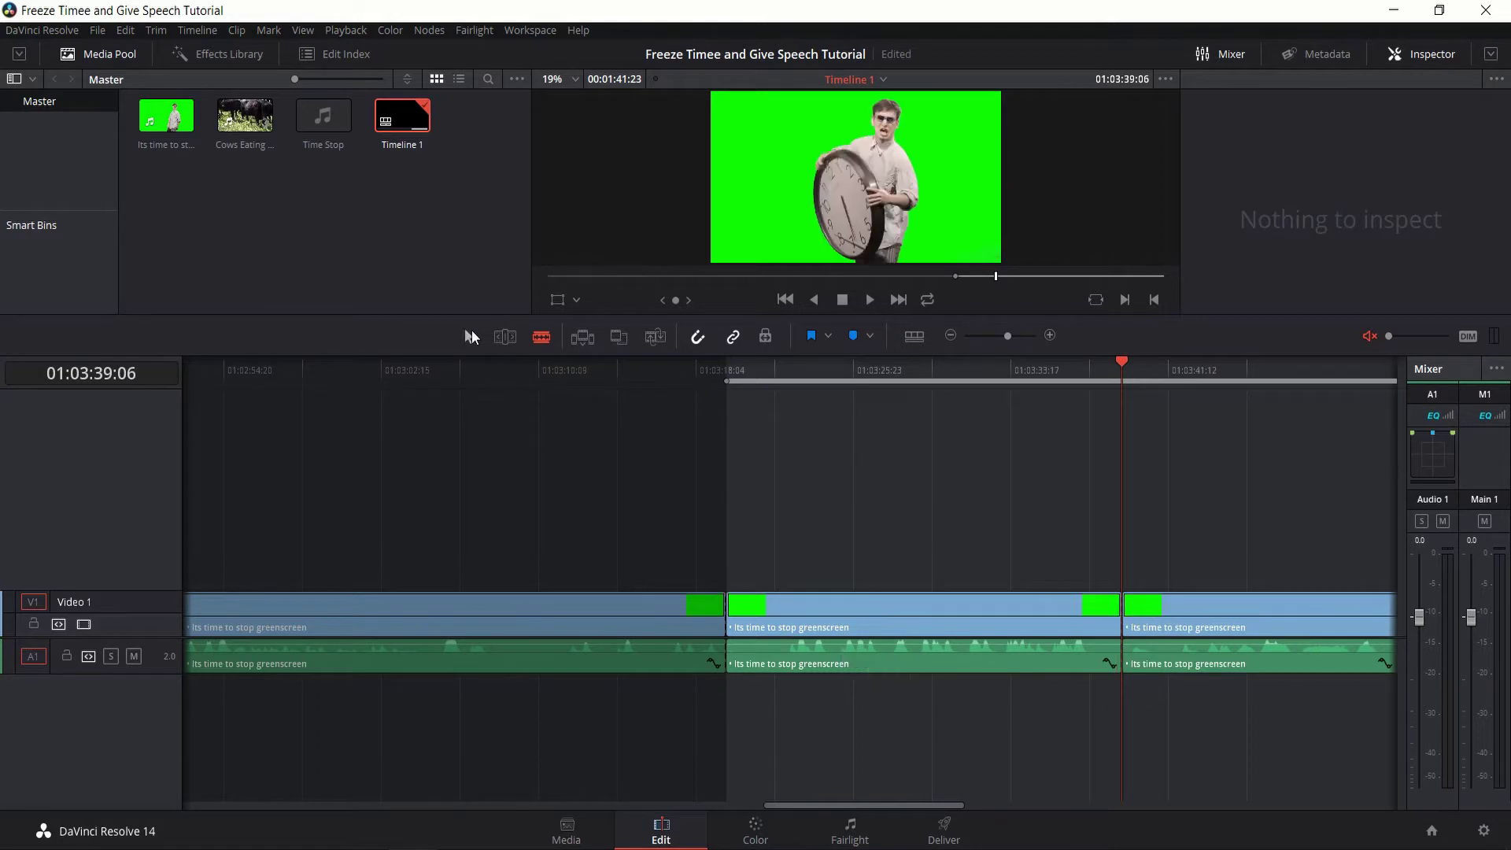
{"action": "left_click_drag", "start_coordinate": [1189, 548], "coordinate": [1246, 681]}
{"action": "key", "text": "Delete"}
{"action": "left_click_drag", "start_coordinate": [656, 749], "coordinate": [549, 542]}
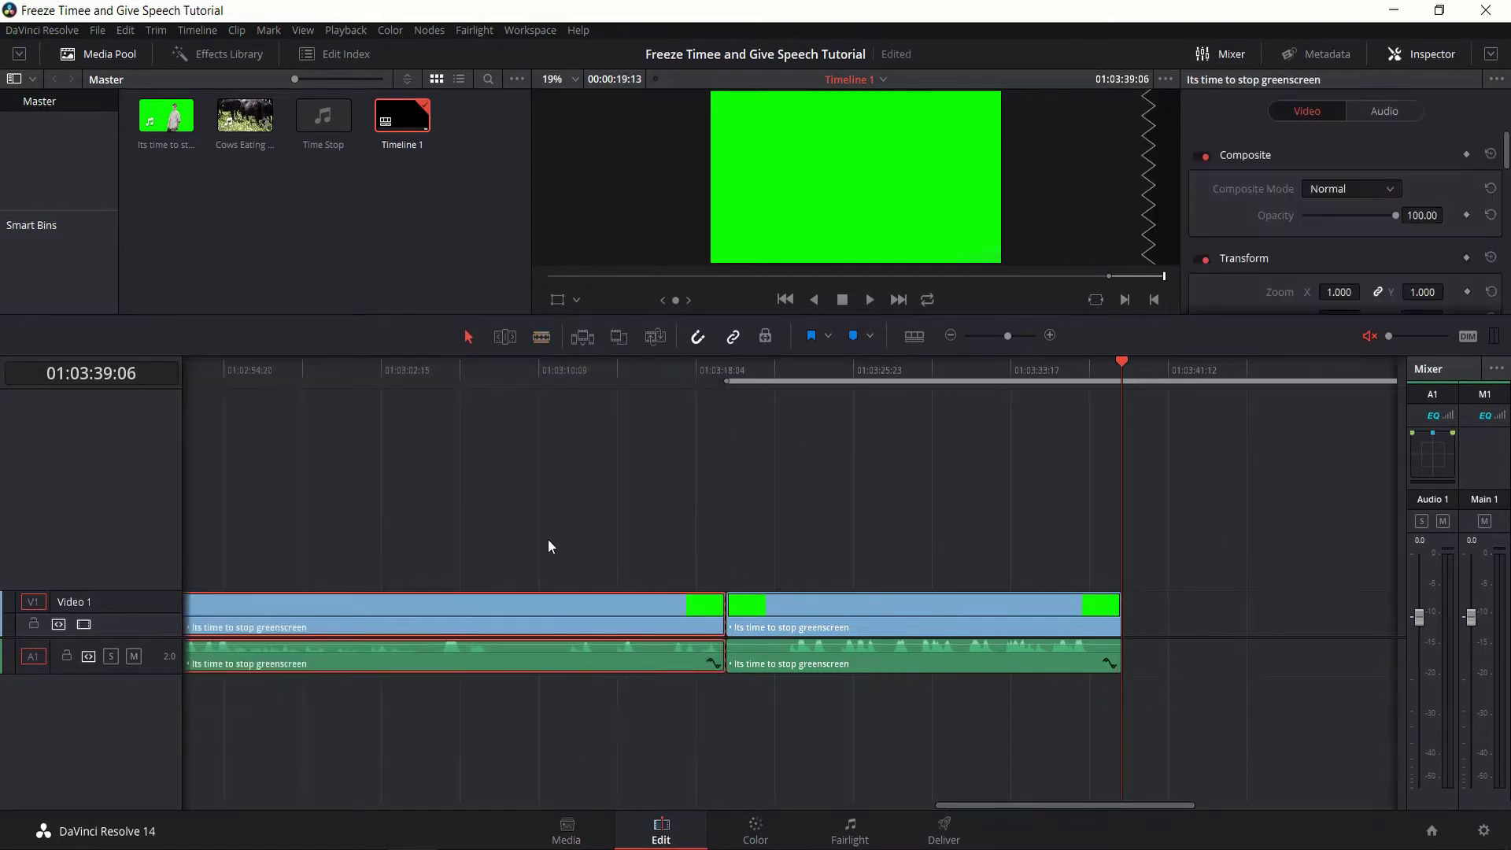
{"action": "key", "text": "Delete"}
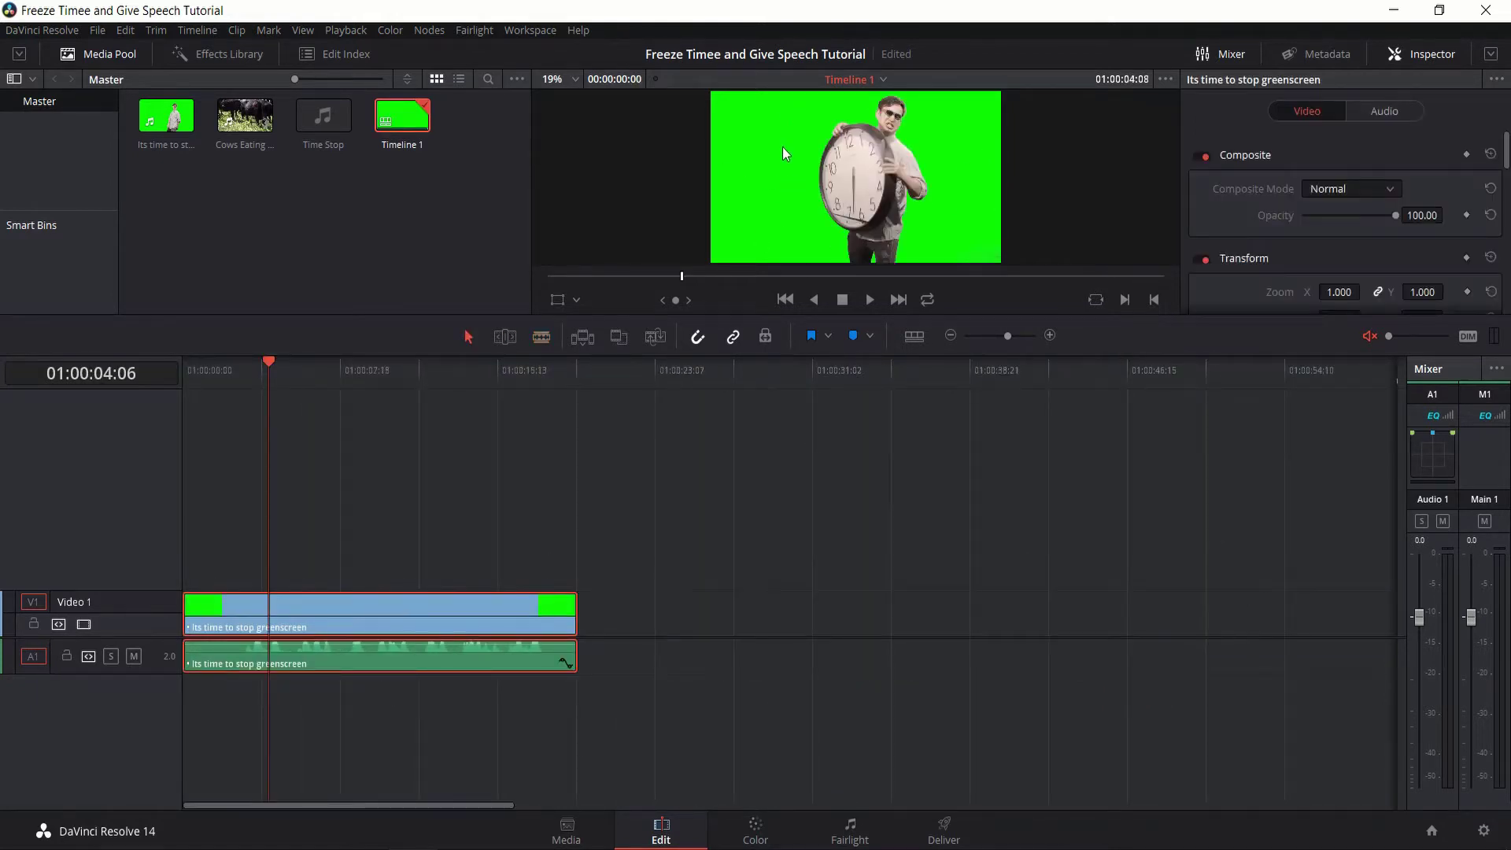
On the Color page, add corrector node 02 and link node 01's key output into it
{"action": "left_click", "coordinate": [755, 834]}
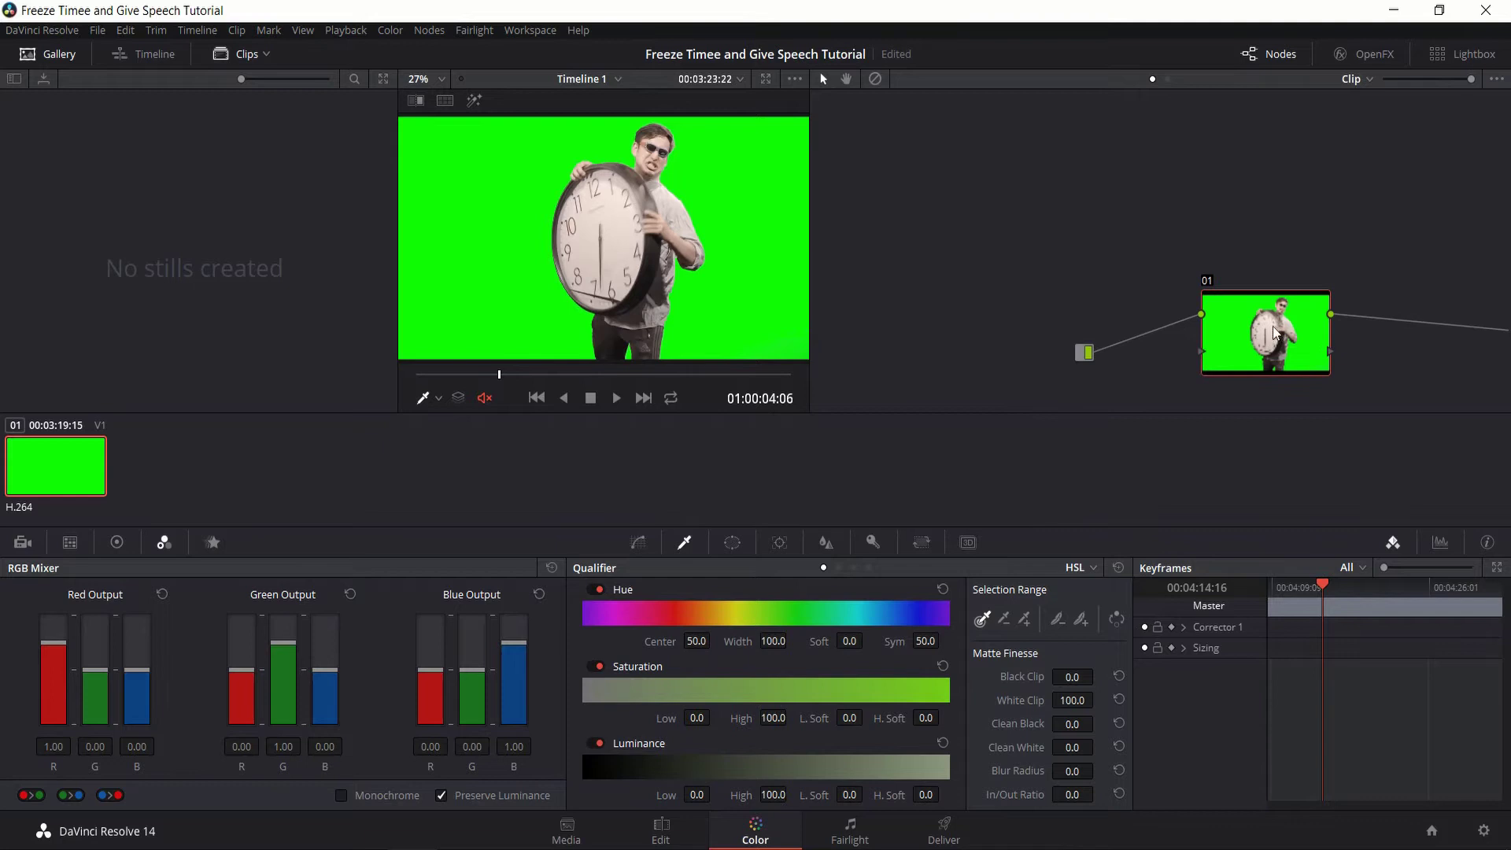
{"action": "right_click", "coordinate": [1195, 211]}
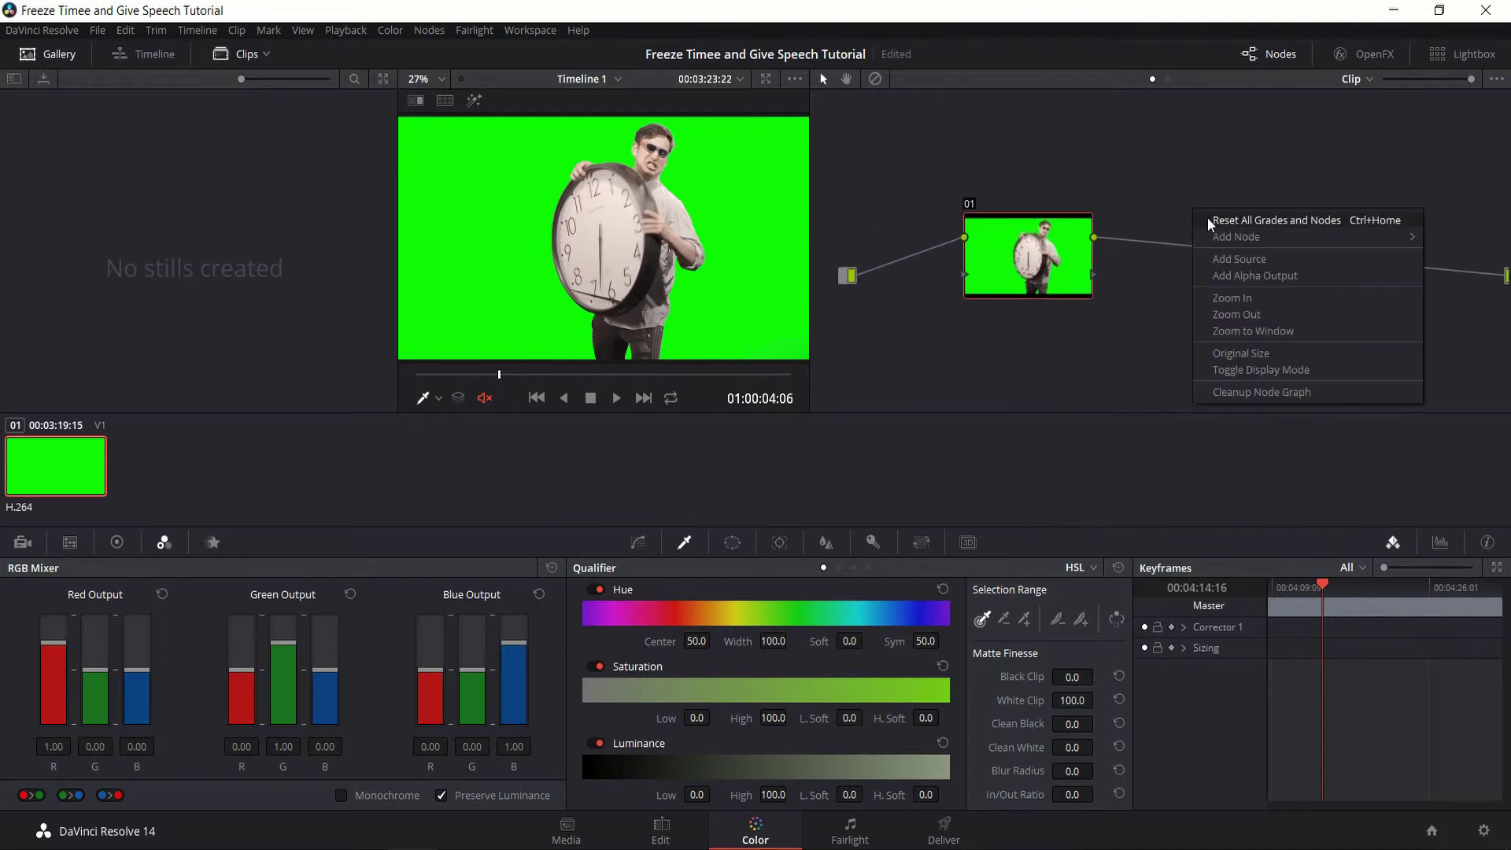
{"action": "mouse_move", "coordinate": [1225, 239]}
{"action": "left_click", "coordinate": [1098, 241]}
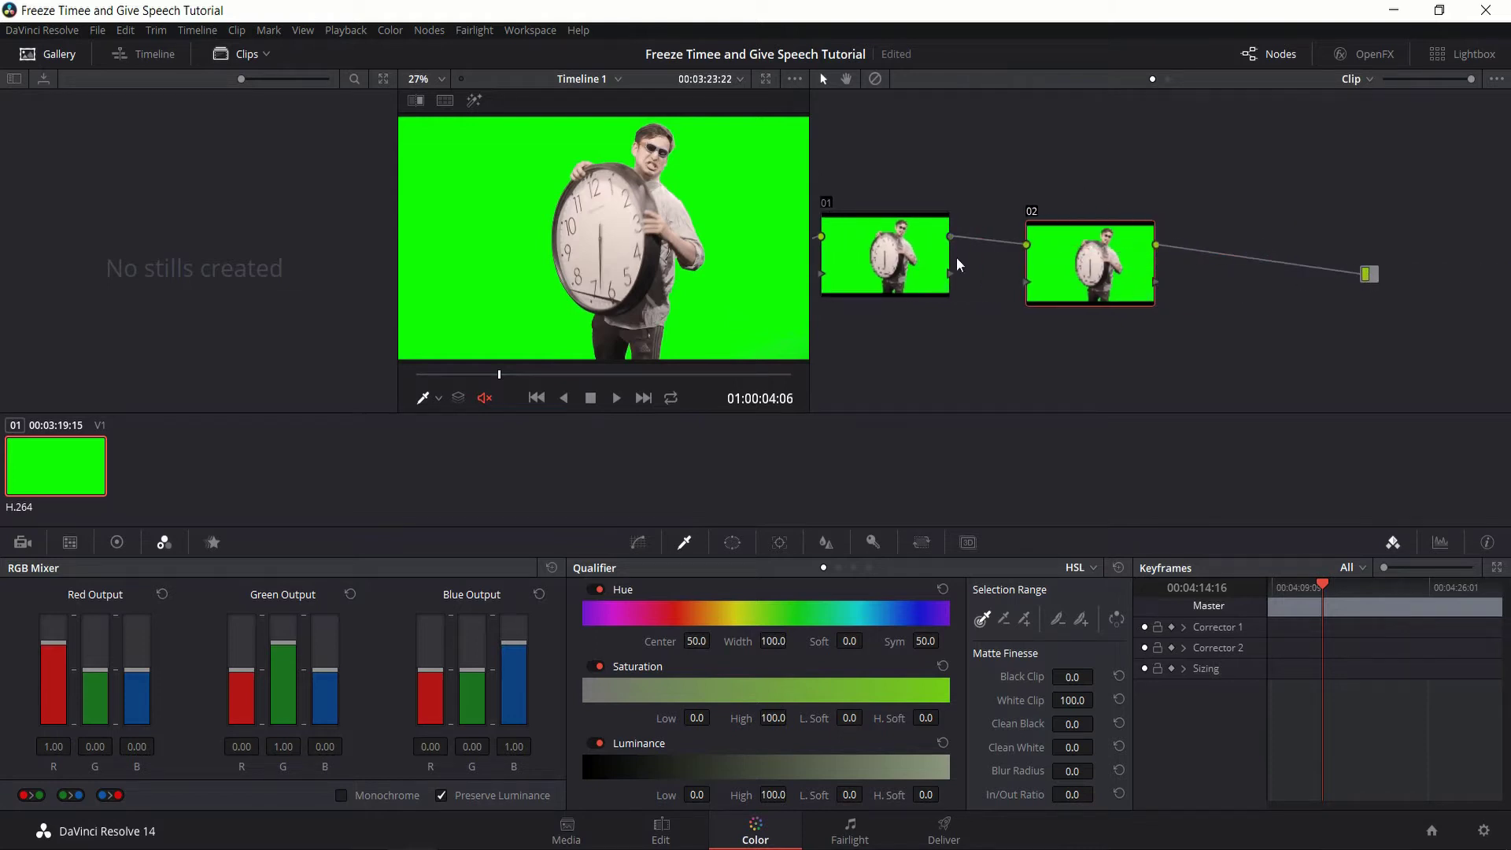
{"action": "left_click_drag", "start_coordinate": [952, 273], "coordinate": [1027, 282]}
Add an alpha output to the node graph and feed node 02's key into it
{"action": "right_click", "coordinate": [1362, 309]}
{"action": "mouse_move", "coordinate": [1376, 339]}
{"action": "left_click", "coordinate": [1343, 373]}
{"action": "left_click_drag", "start_coordinate": [1157, 281], "coordinate": [1371, 317]}
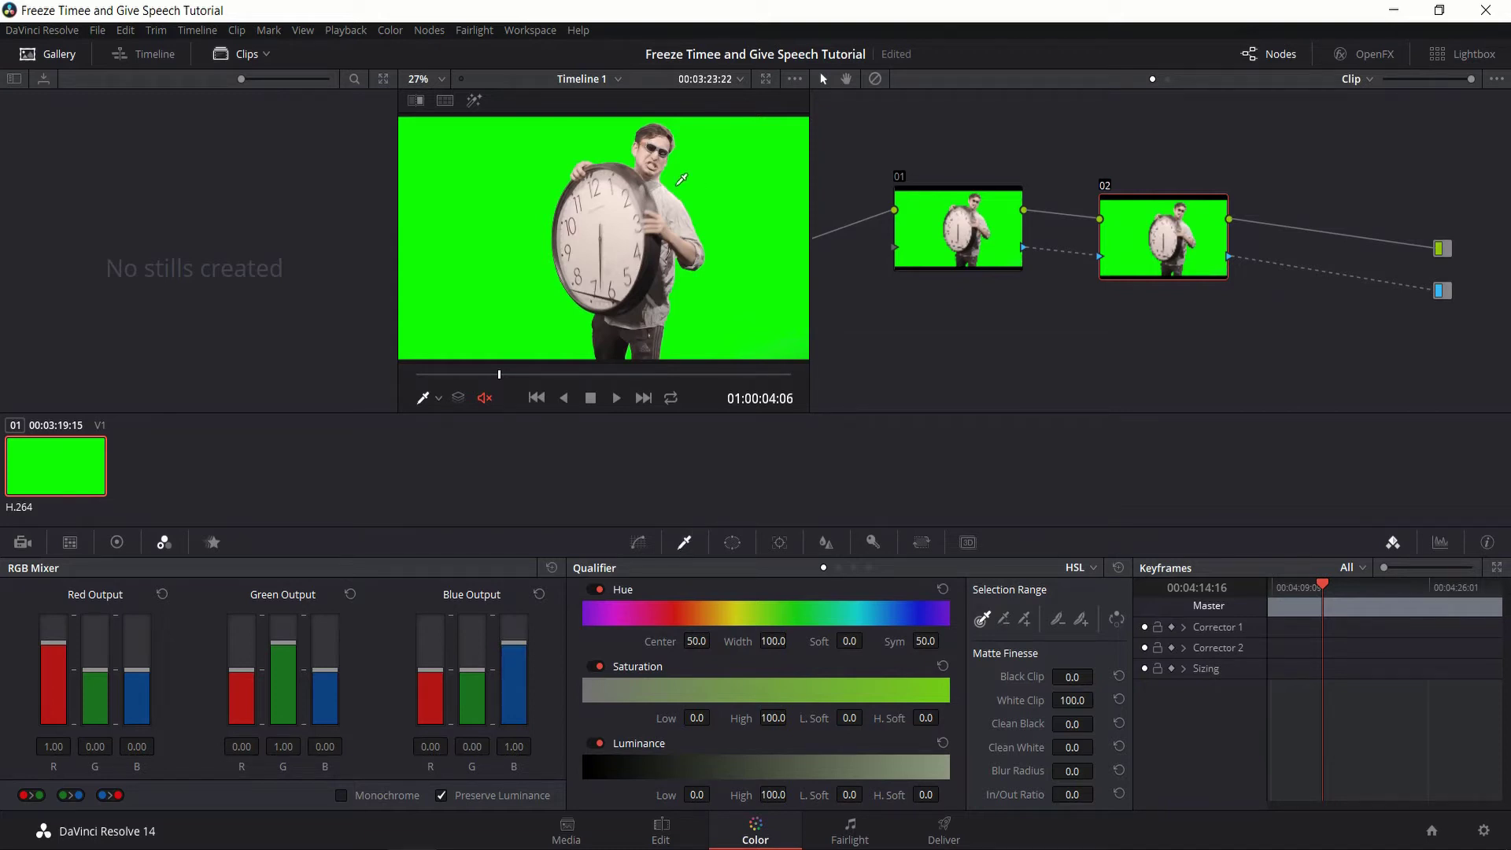
Key the green backdrop with the qualifier, tuning hue, Saturation Low 15.3 and Luminance High 71.8
{"action": "left_click", "coordinate": [733, 203]}
{"action": "left_click", "coordinate": [998, 258]}
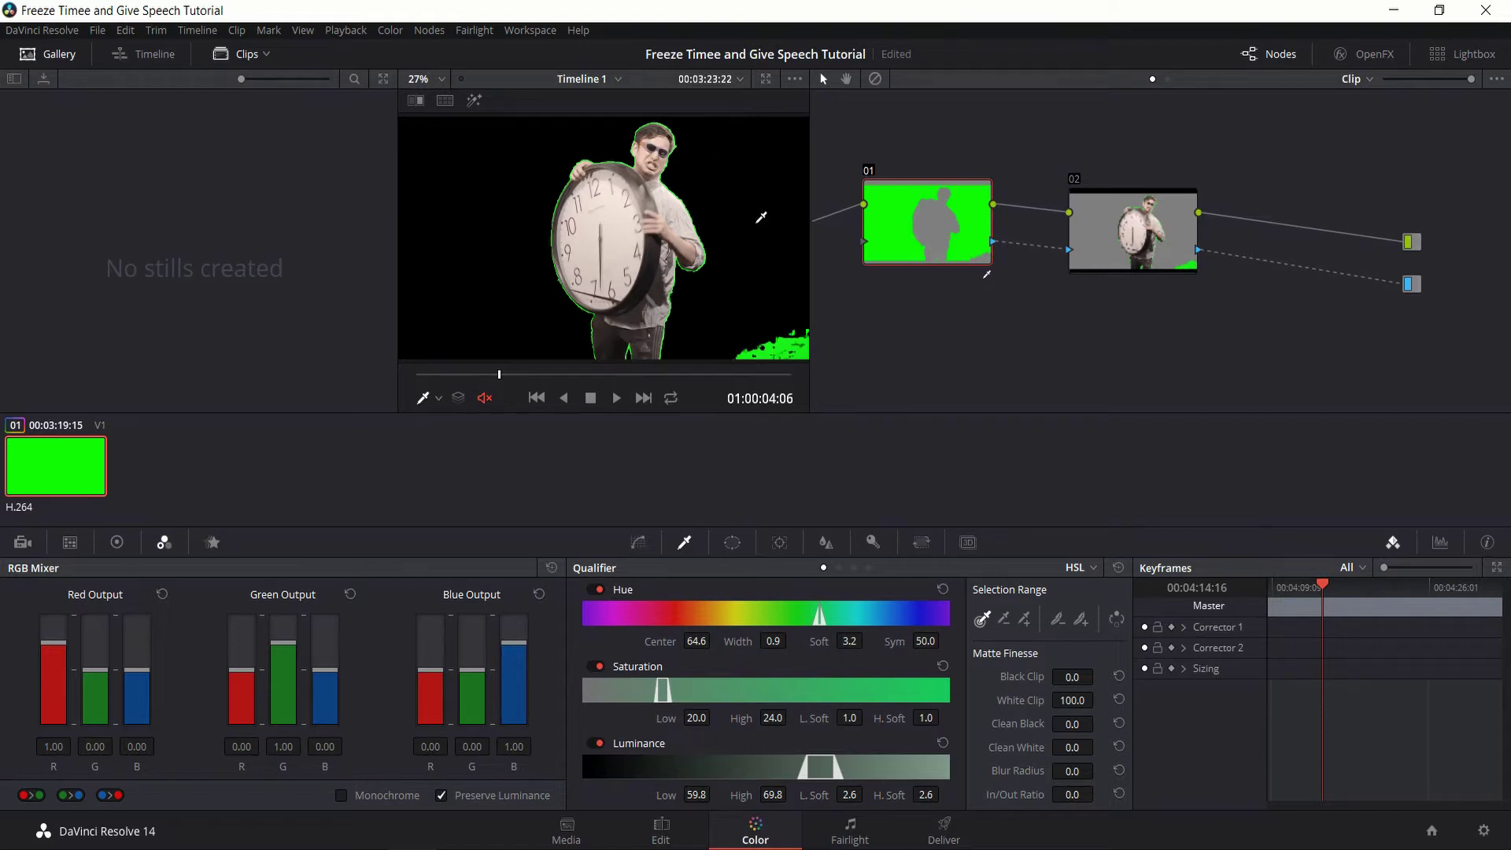
{"action": "left_click_drag", "start_coordinate": [773, 640], "coordinate": [791, 639]}
{"action": "left_click_drag", "start_coordinate": [697, 718], "coordinate": [665, 717]}
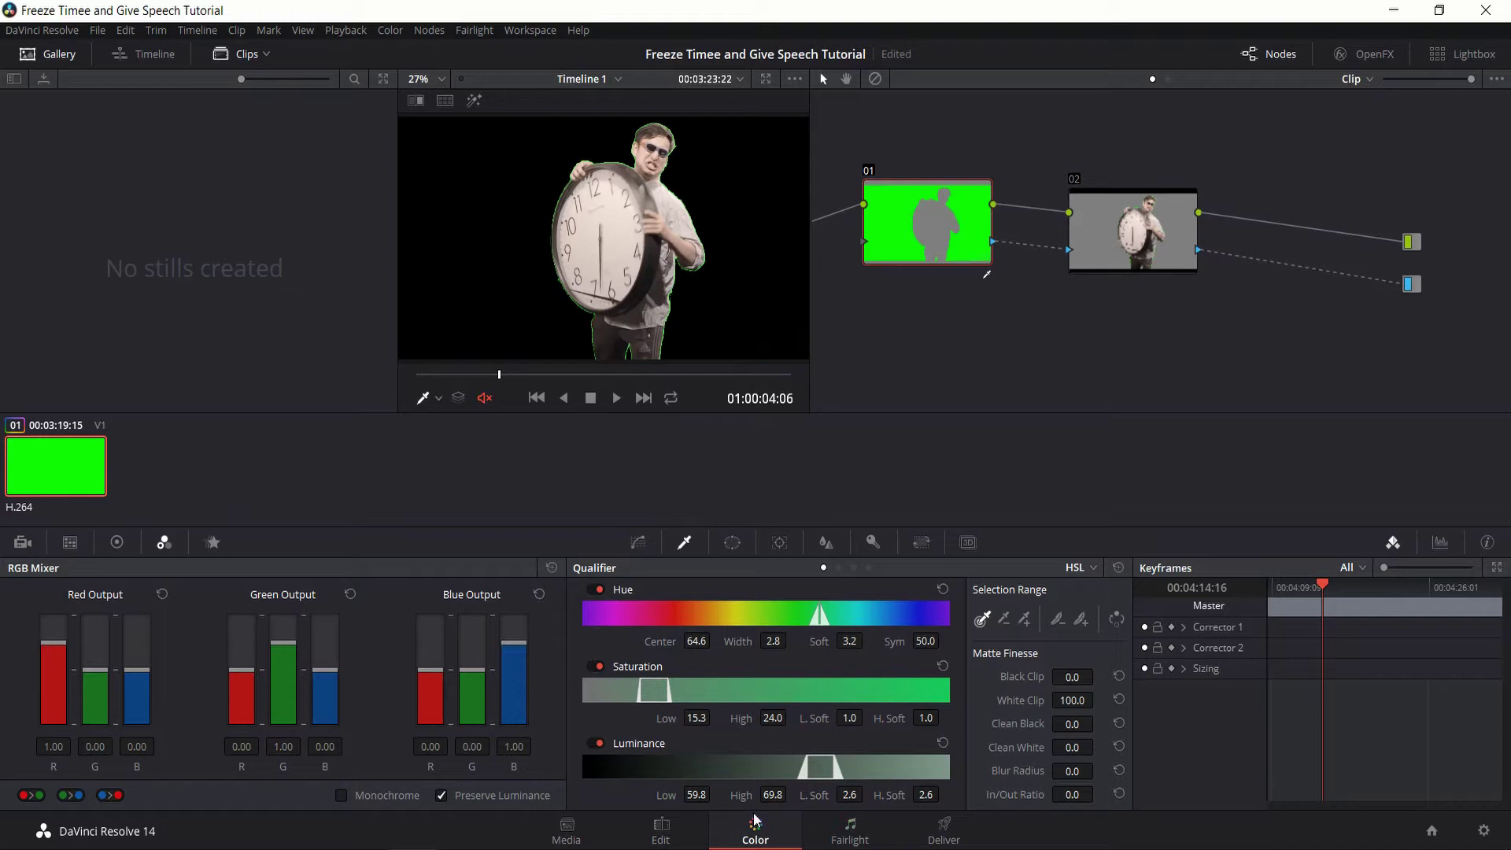
{"action": "left_click_drag", "start_coordinate": [773, 795], "coordinate": [692, 797]}
Set Clean White to 50.5 and rearrange nodes 01 and 02 in the graph
{"action": "left_click_drag", "start_coordinate": [1068, 747], "coordinate": [1098, 746]}
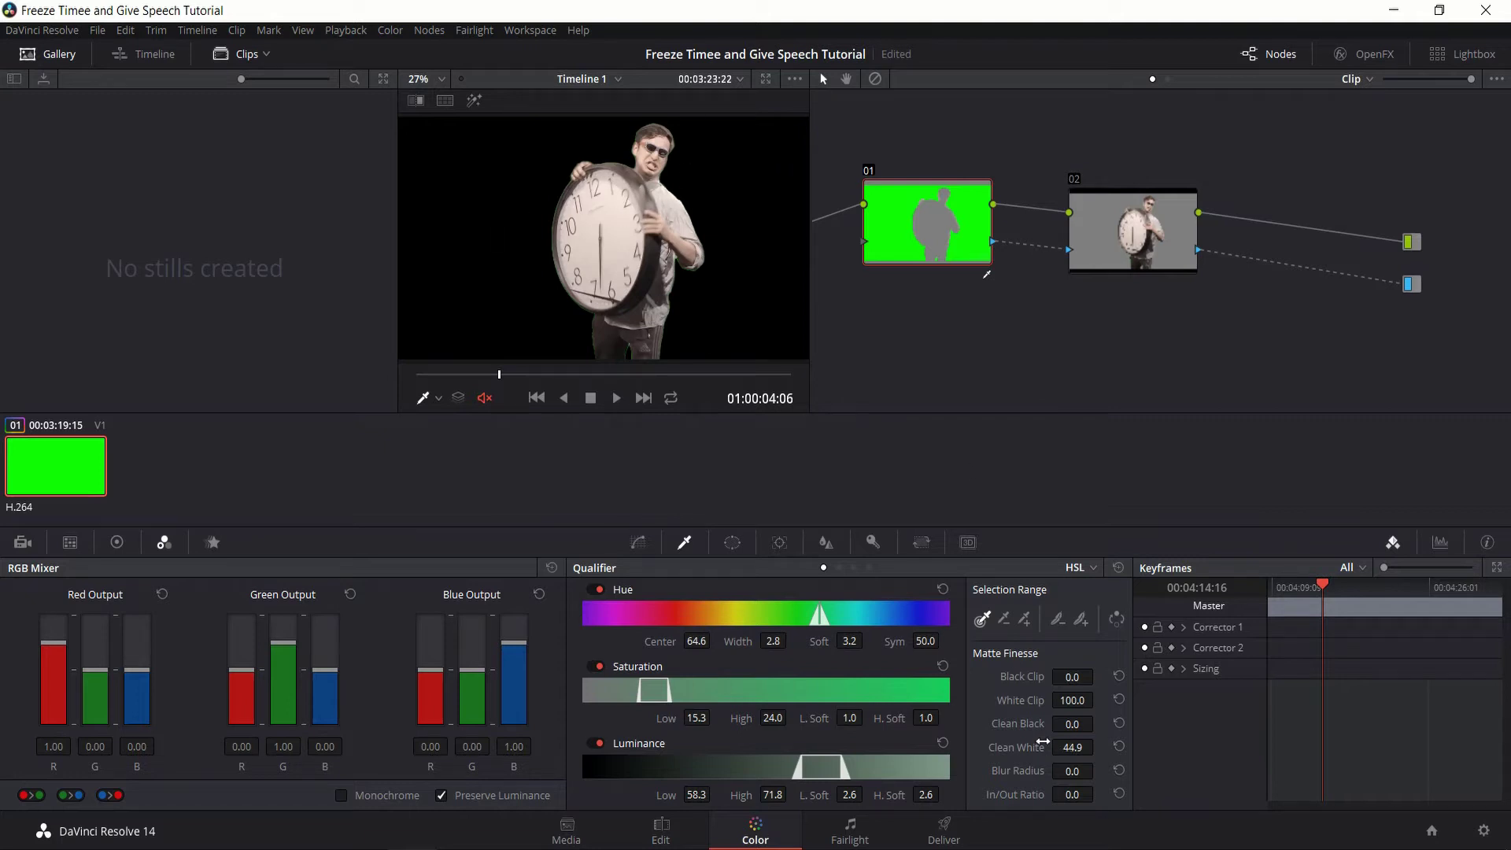
{"action": "left_click_drag", "start_coordinate": [1098, 747], "coordinate": [1098, 746]}
{"action": "left_click_drag", "start_coordinate": [1119, 209], "coordinate": [1161, 198]}
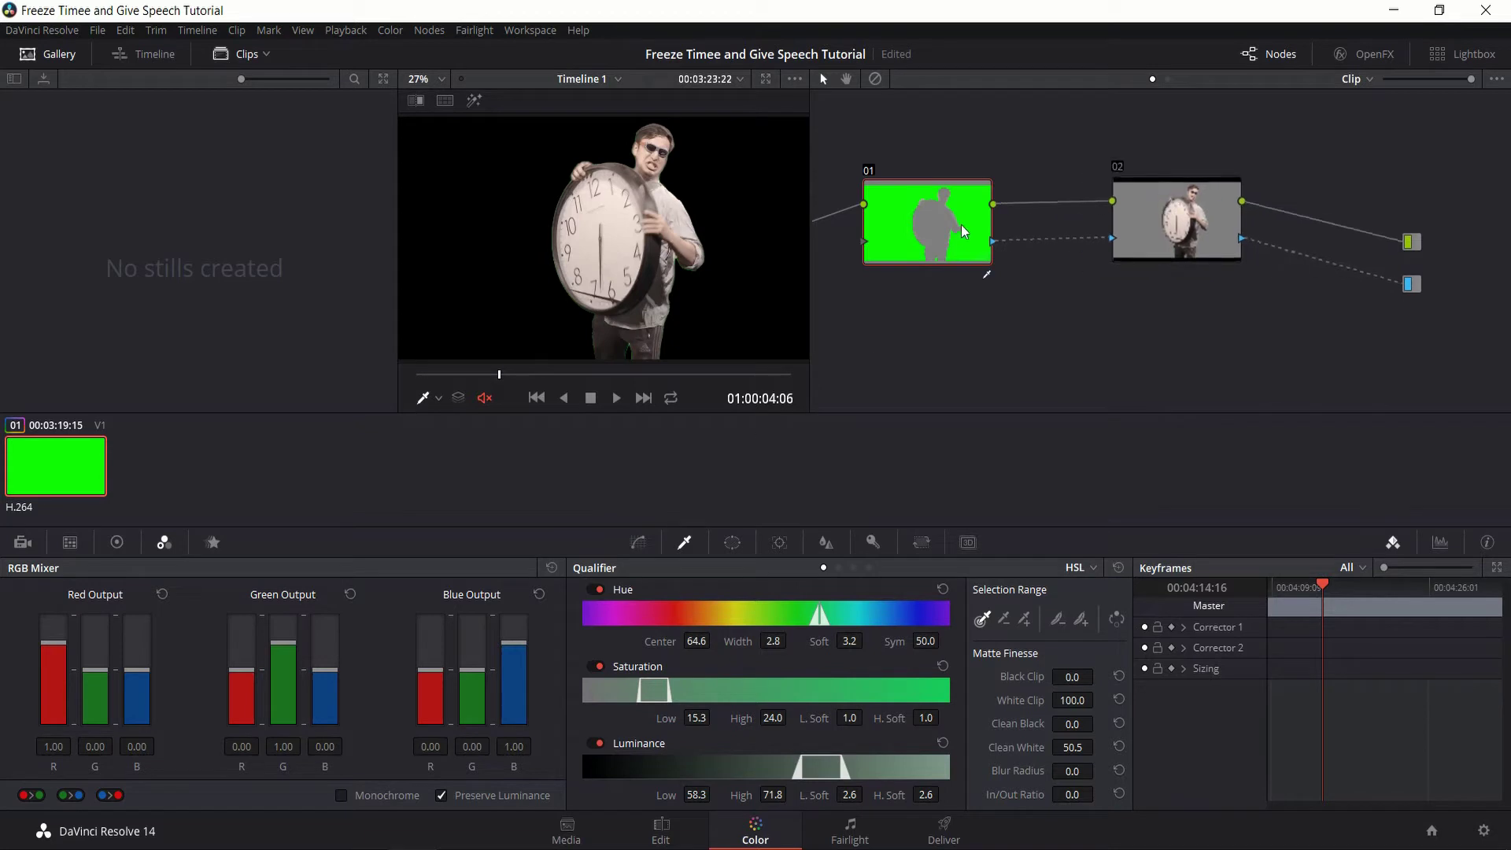
{"action": "left_click_drag", "start_coordinate": [964, 230], "coordinate": [992, 232]}
Return to the Edit page and play the timeline from the start to check the key
{"action": "left_click", "coordinate": [662, 831]}
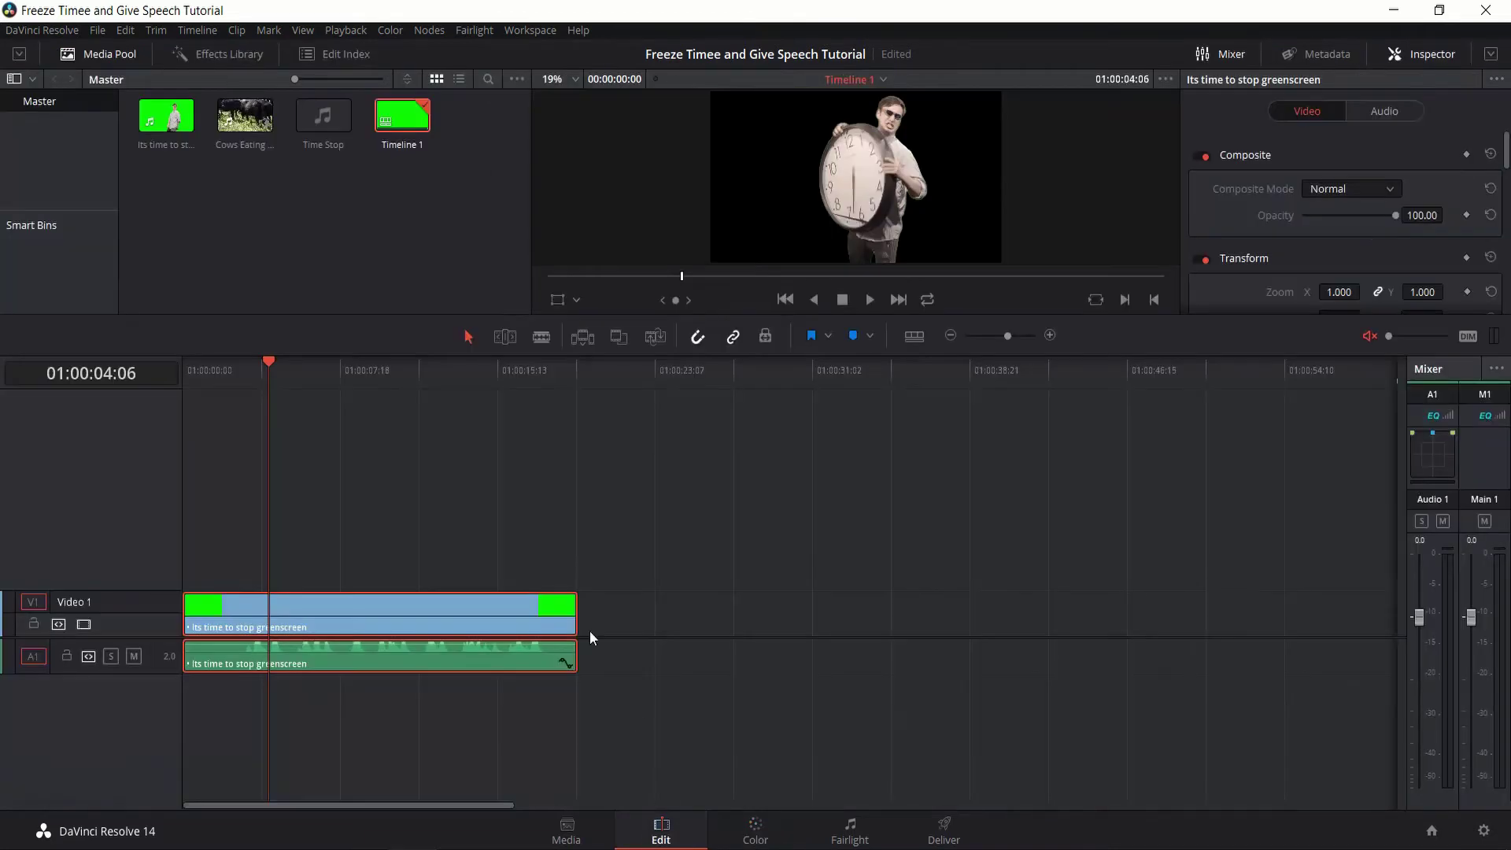
{"action": "left_click", "coordinate": [262, 367]}
{"action": "left_click", "coordinate": [202, 380]}
{"action": "key", "text": "space"}
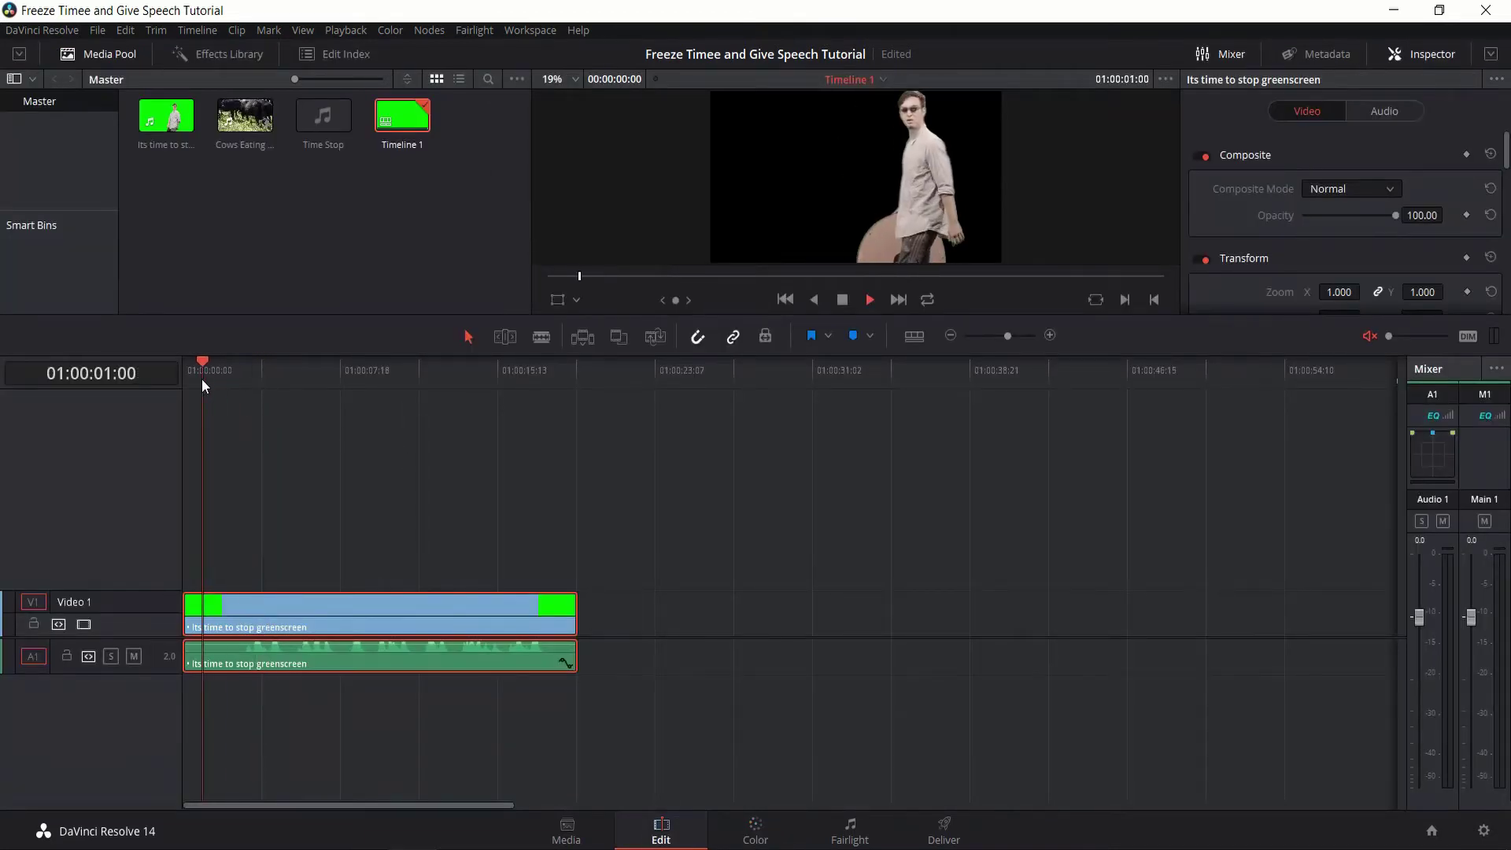
{"action": "scroll", "coordinate": [866, 219], "scroll_direction": "down", "scroll_amount": 2}
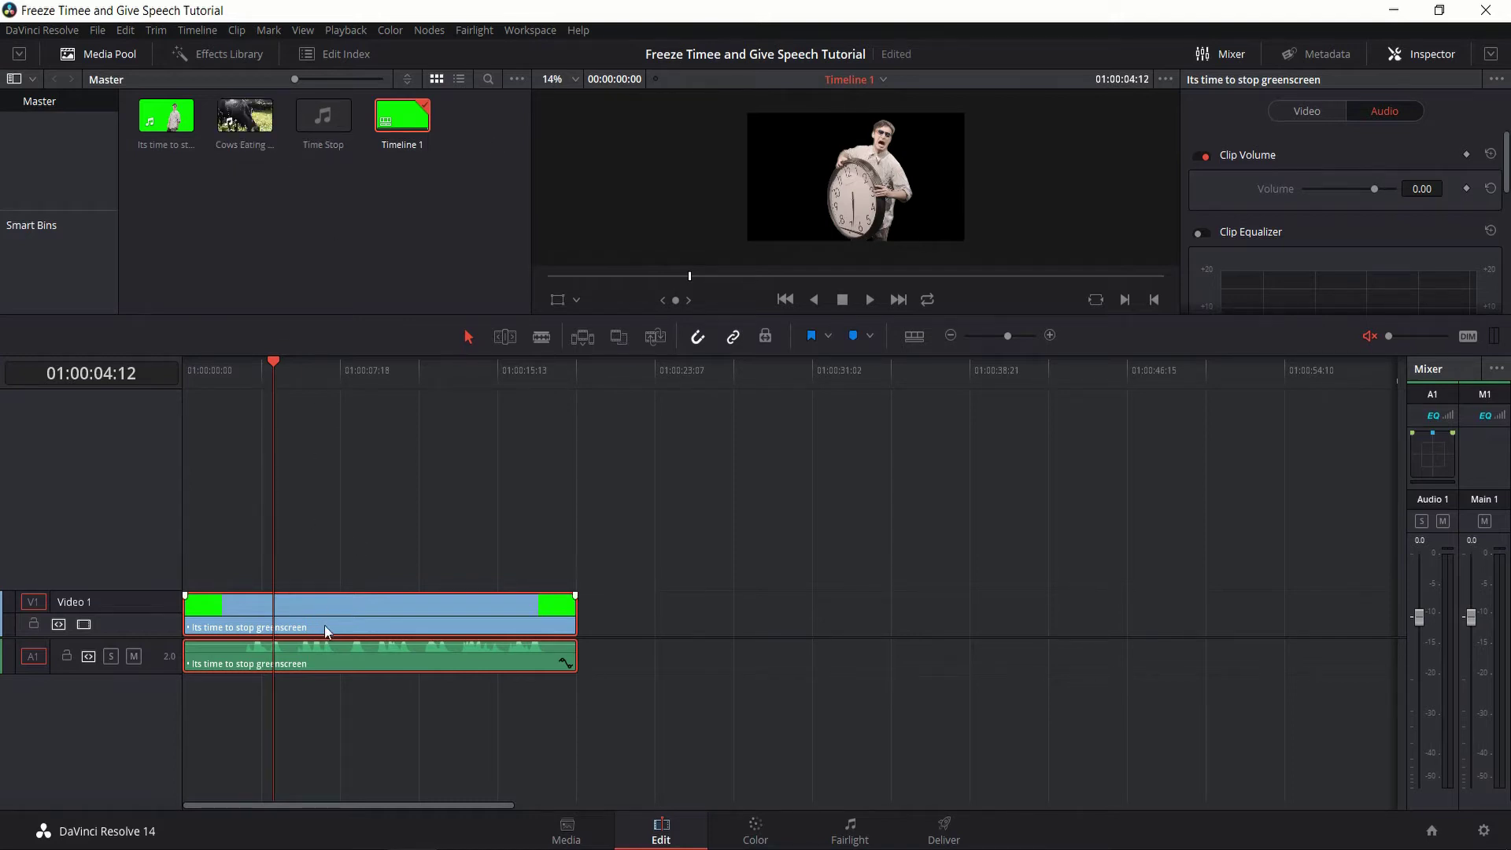
Move the green-screen clip up to V3/A3 and later, and lay the cows footage on Video 1
{"action": "left_click_drag", "start_coordinate": [324, 630], "coordinate": [527, 503]}
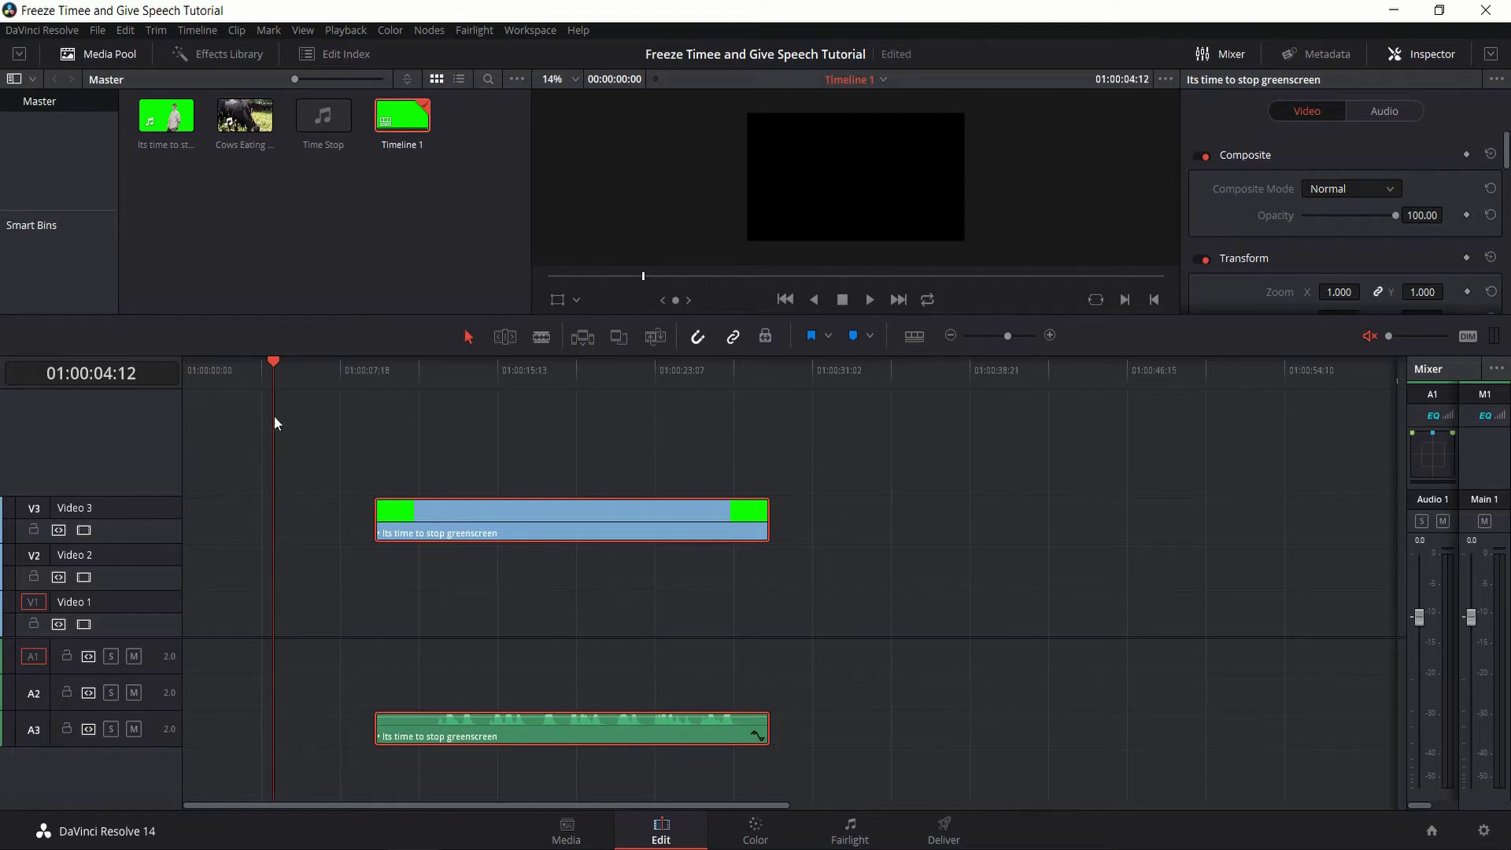
{"action": "left_click_drag", "start_coordinate": [253, 125], "coordinate": [191, 635]}
{"action": "left_click_drag", "start_coordinate": [537, 806], "coordinate": [168, 806]}
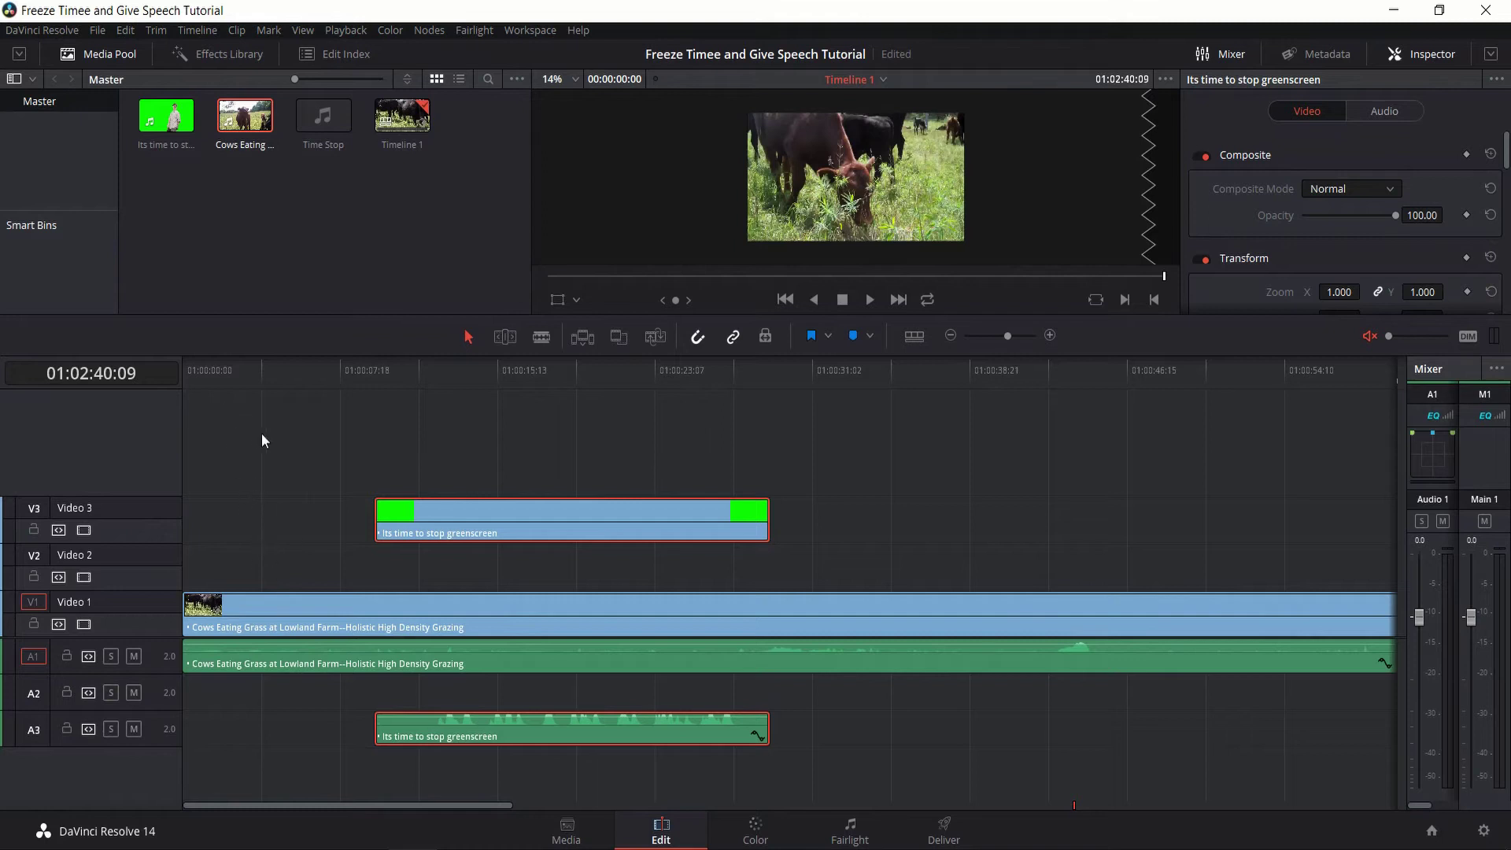
Select the cows clip near the timeline start and display its audio volume curve on Audio 1
{"action": "left_click", "coordinate": [182, 386]}
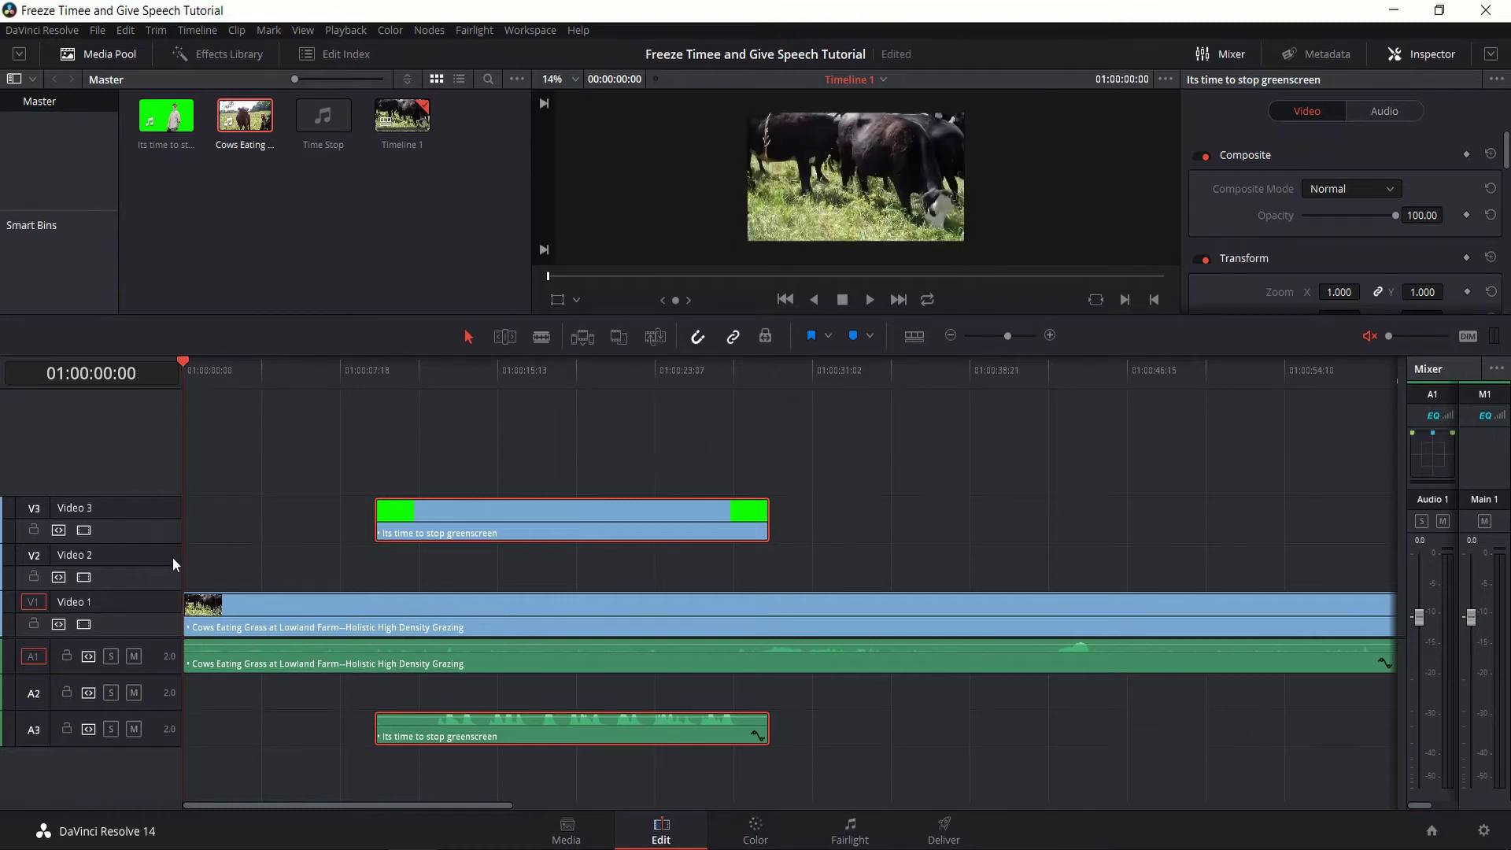
{"action": "left_click", "coordinate": [313, 641]}
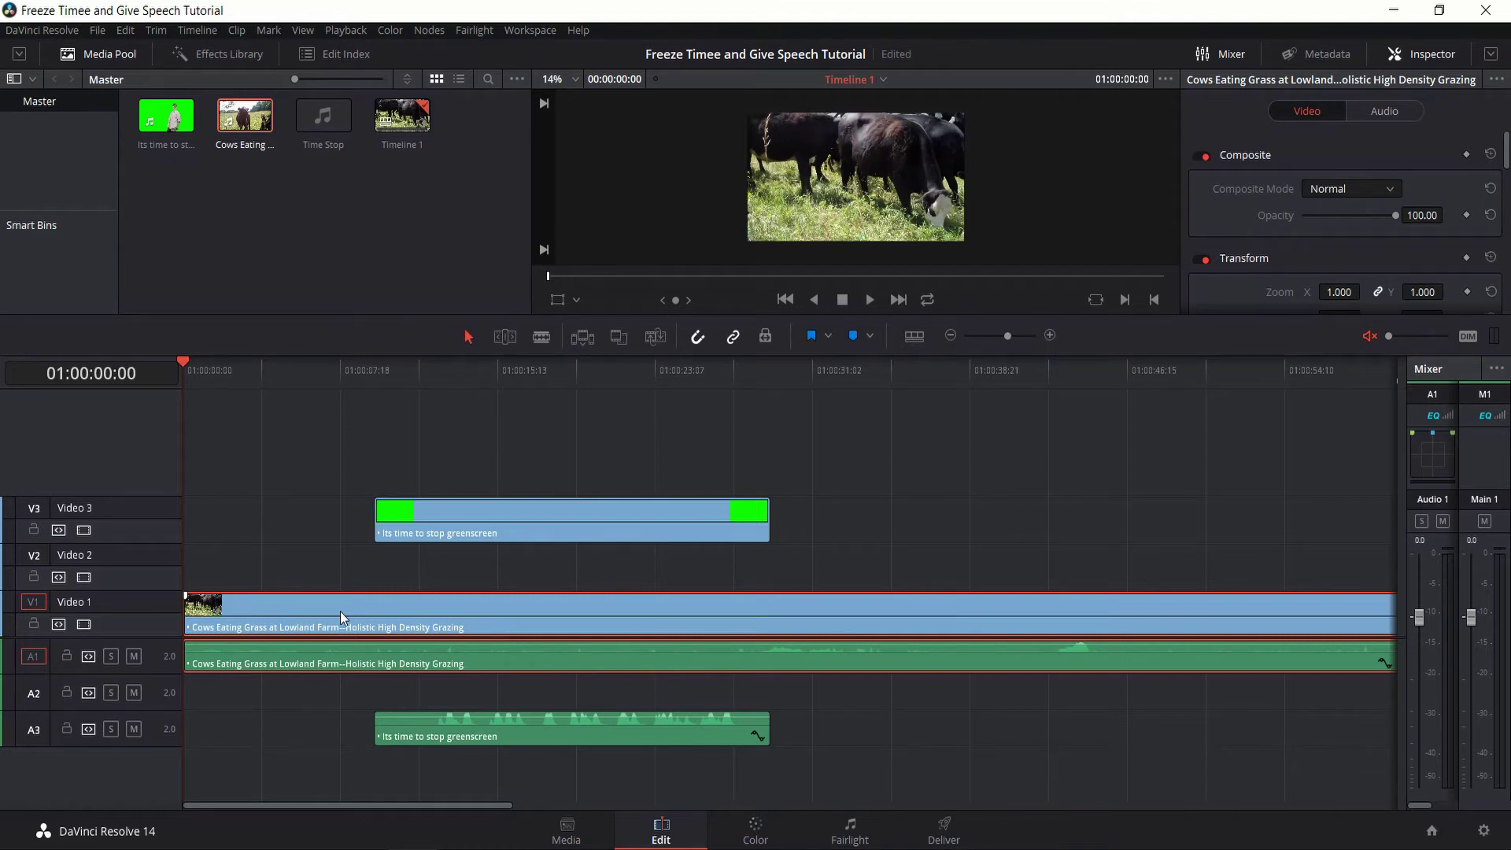
{"action": "key", "text": "Right"}
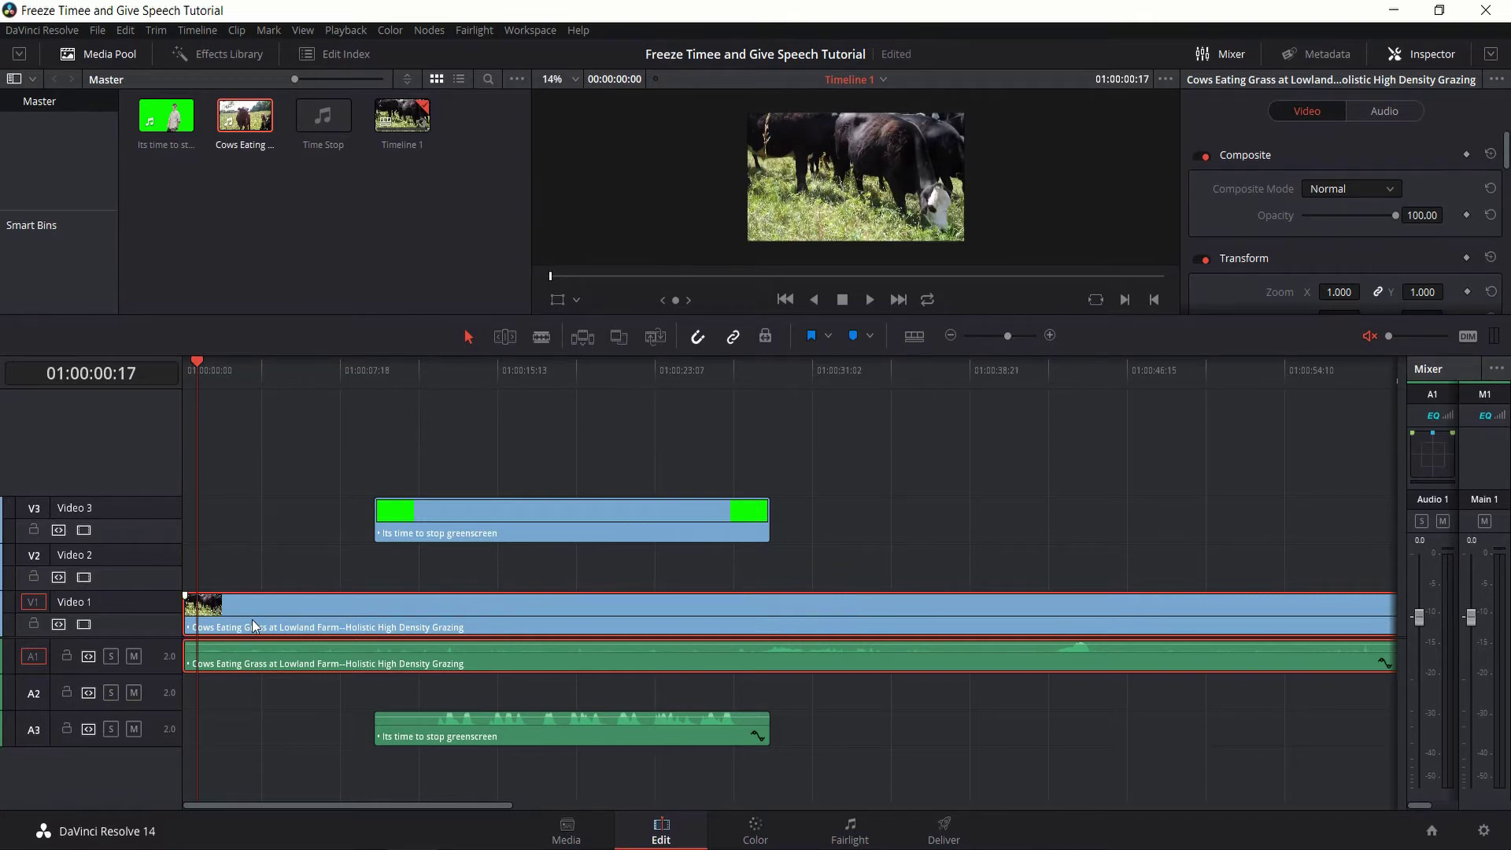
{"action": "left_click", "coordinate": [1385, 665]}
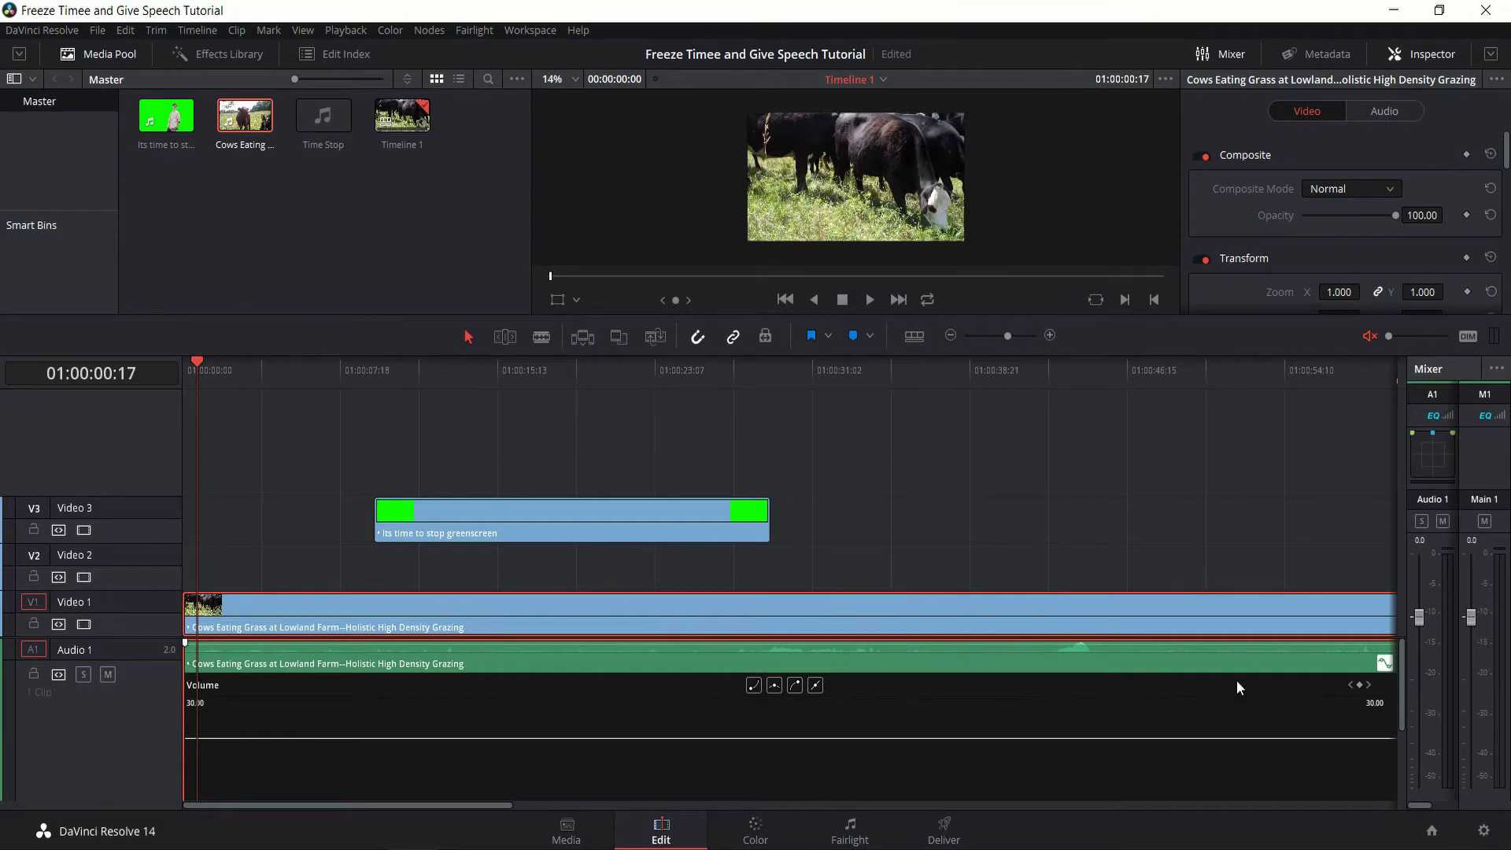
{"action": "left_click", "coordinate": [1384, 666]}
{"action": "key", "text": "b"}
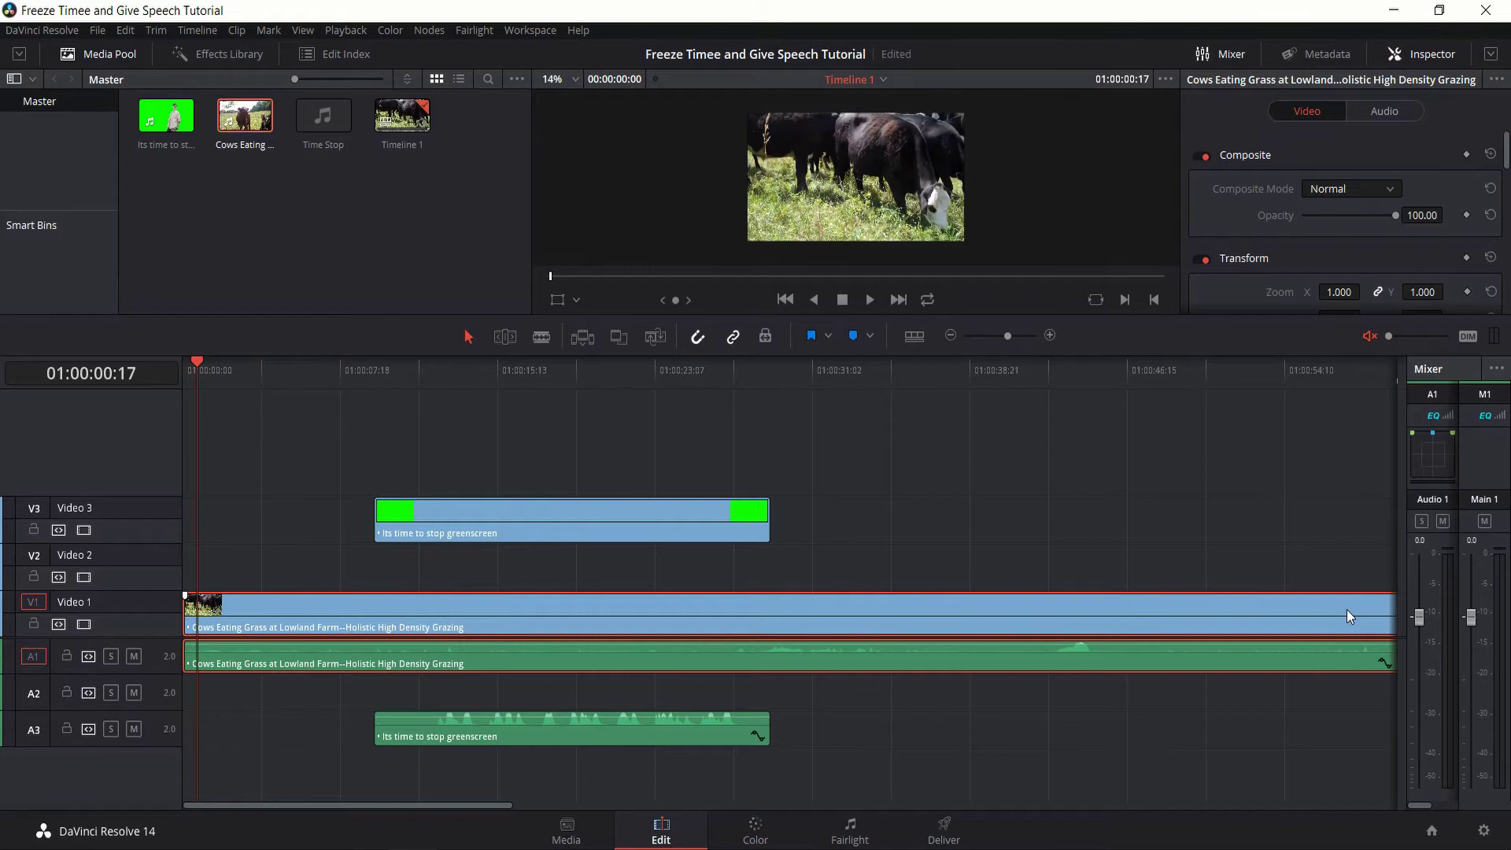
{"action": "left_click", "coordinate": [928, 364]}
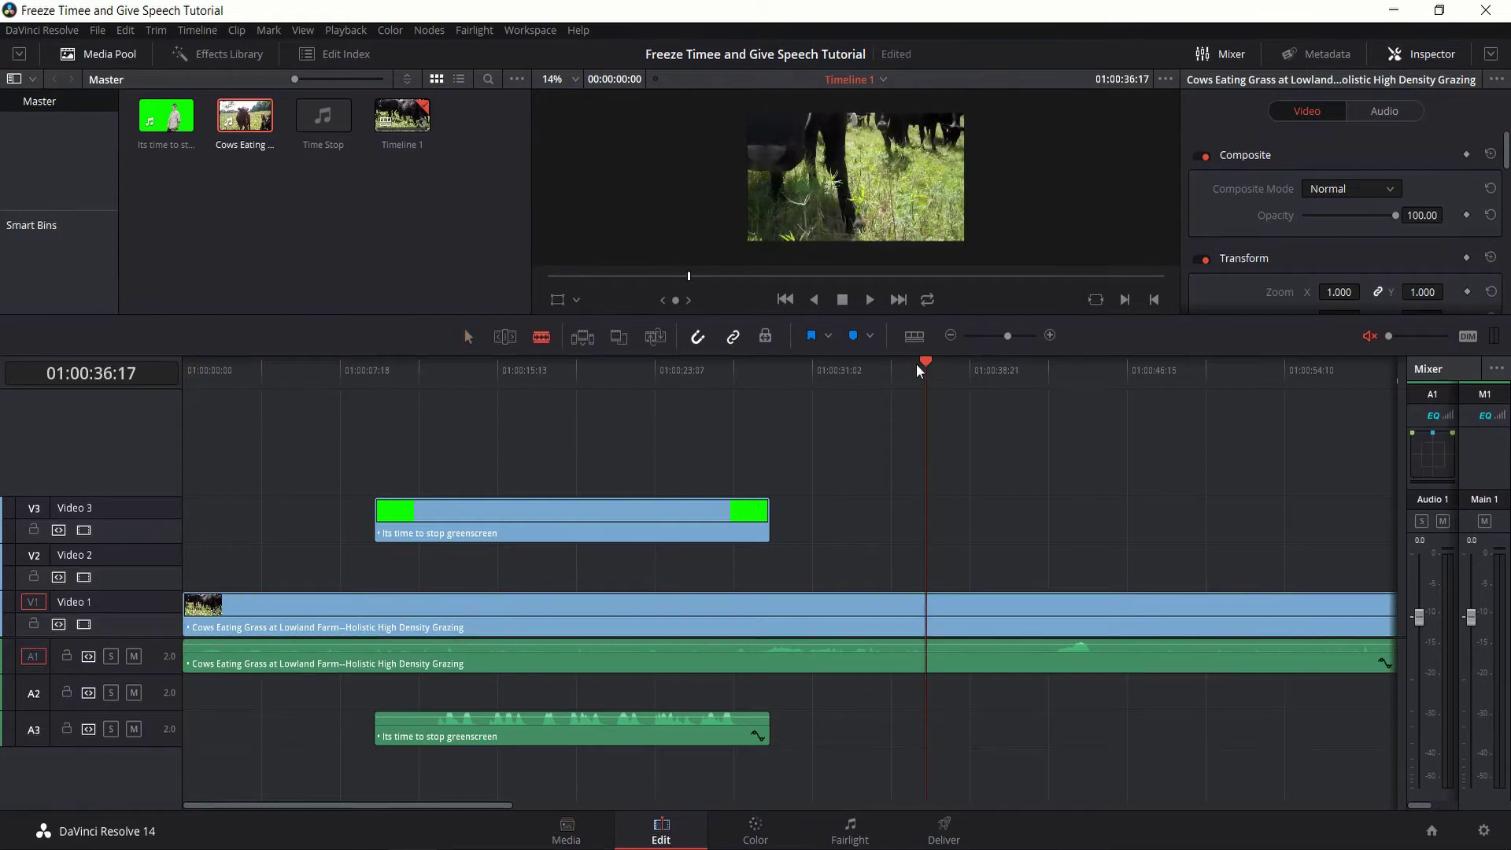
{"action": "left_click", "coordinate": [935, 610]}
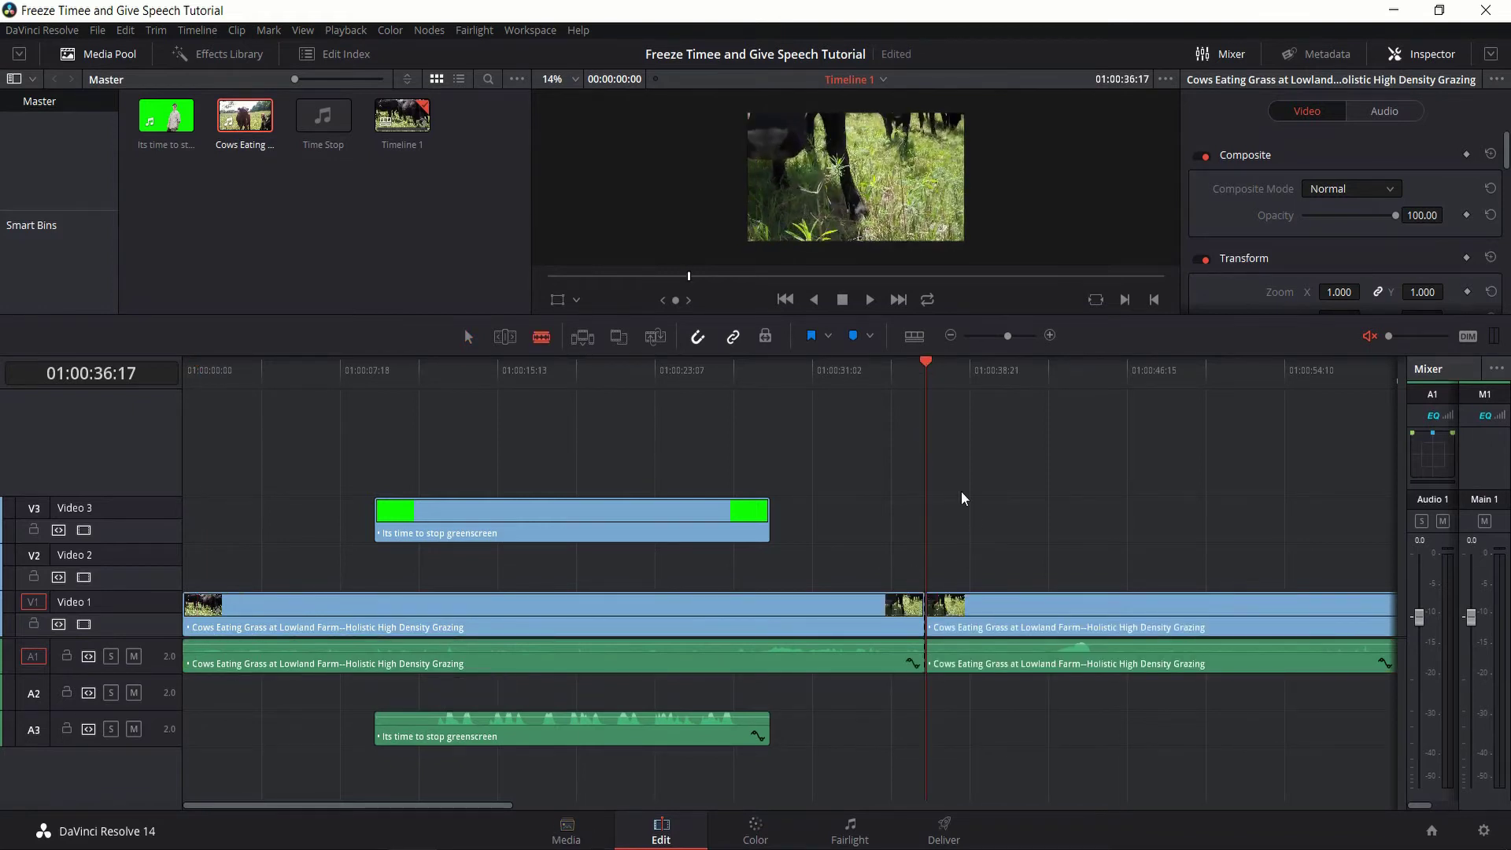
{"action": "key", "text": "space"}
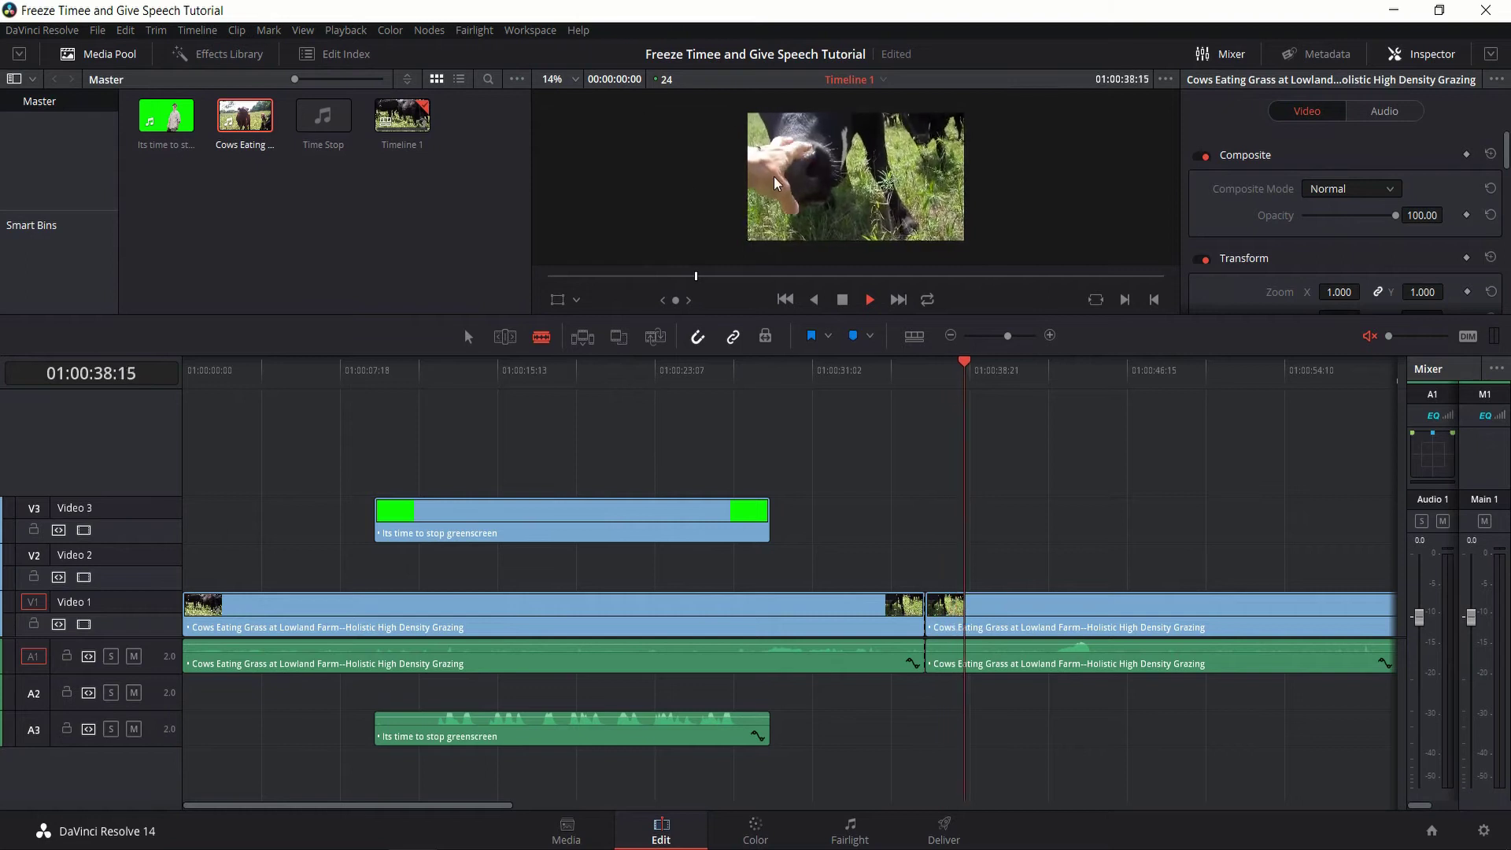
{"action": "key", "text": "space"}
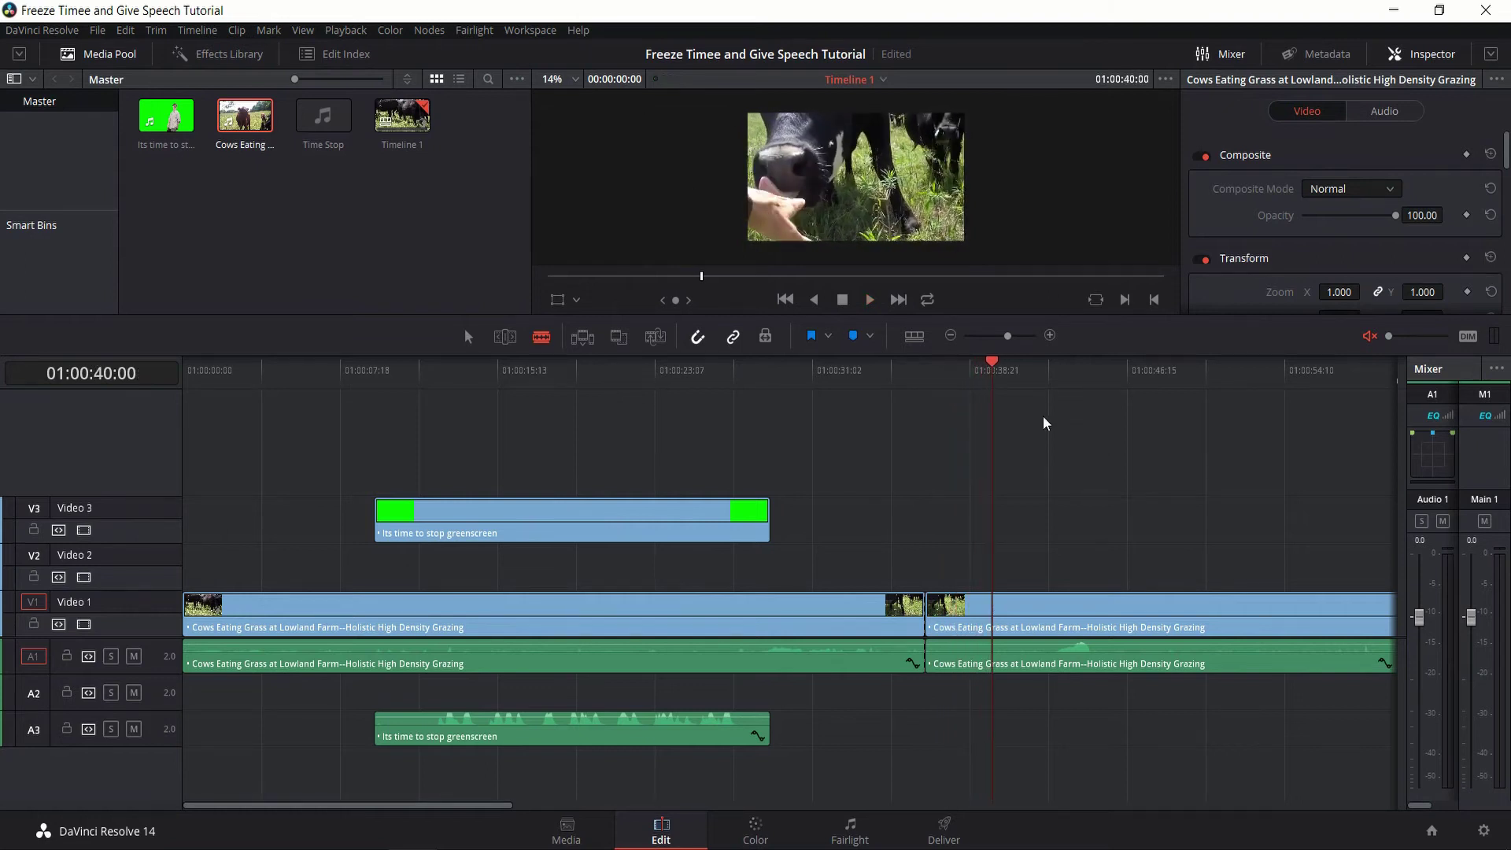
{"action": "left_click_drag", "start_coordinate": [982, 370], "coordinate": [1174, 394]}
{"action": "key", "text": "ctrl+b"}
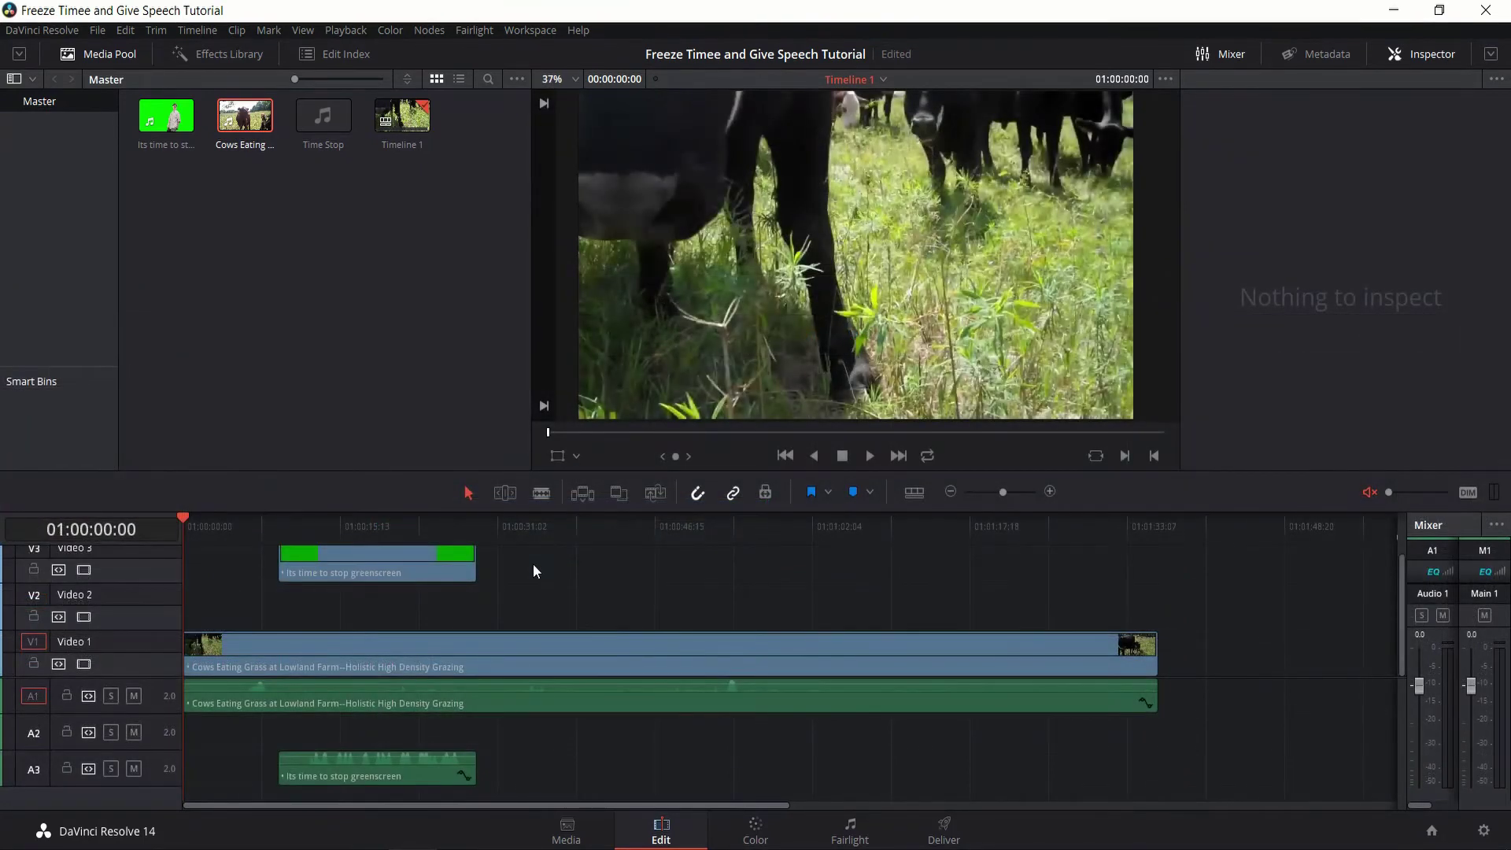
{"action": "key", "text": "space"}
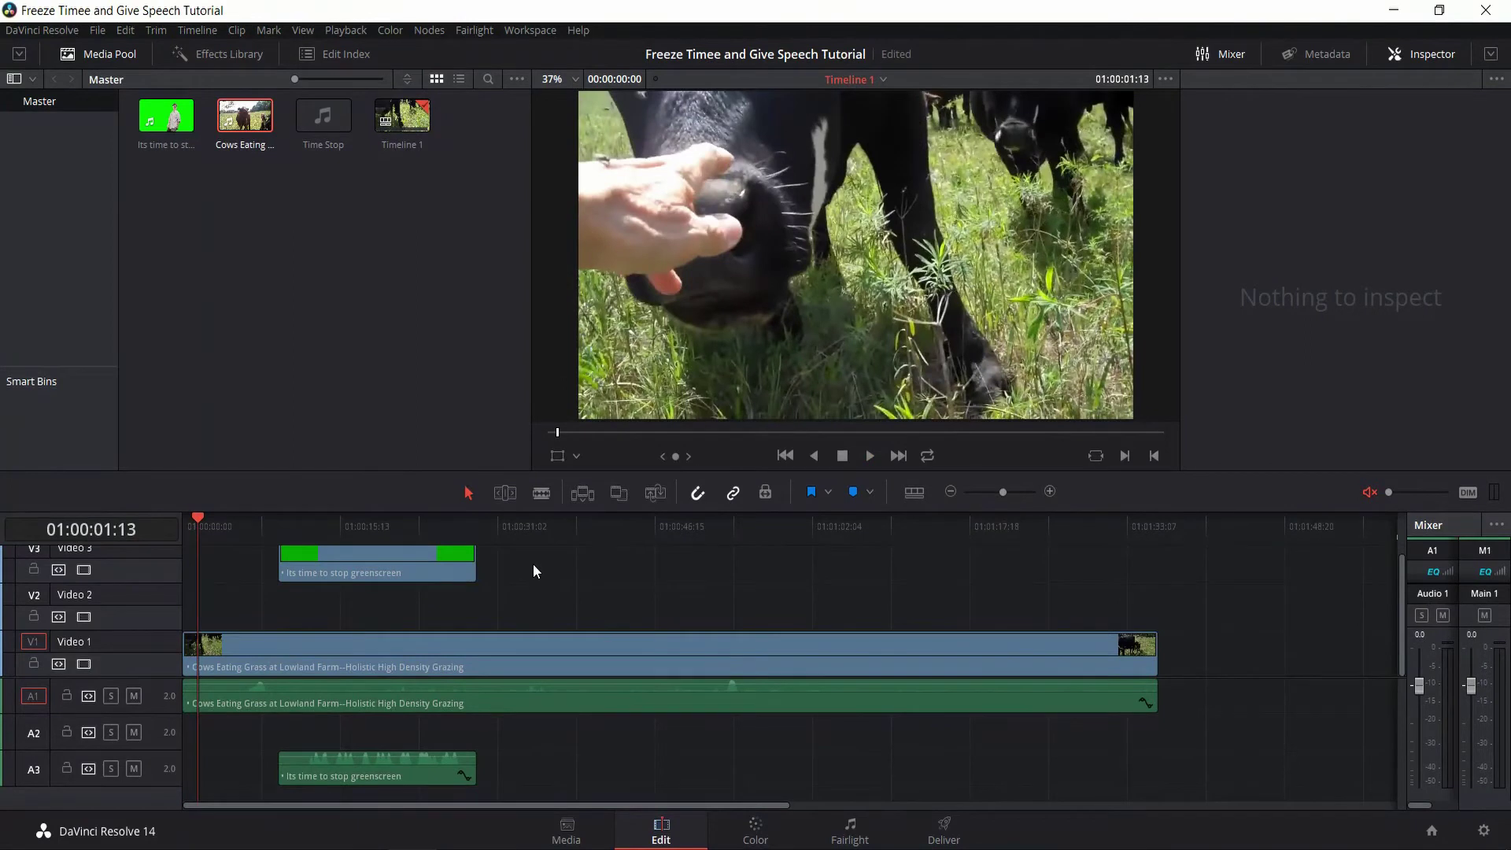
{"action": "key", "text": "space"}
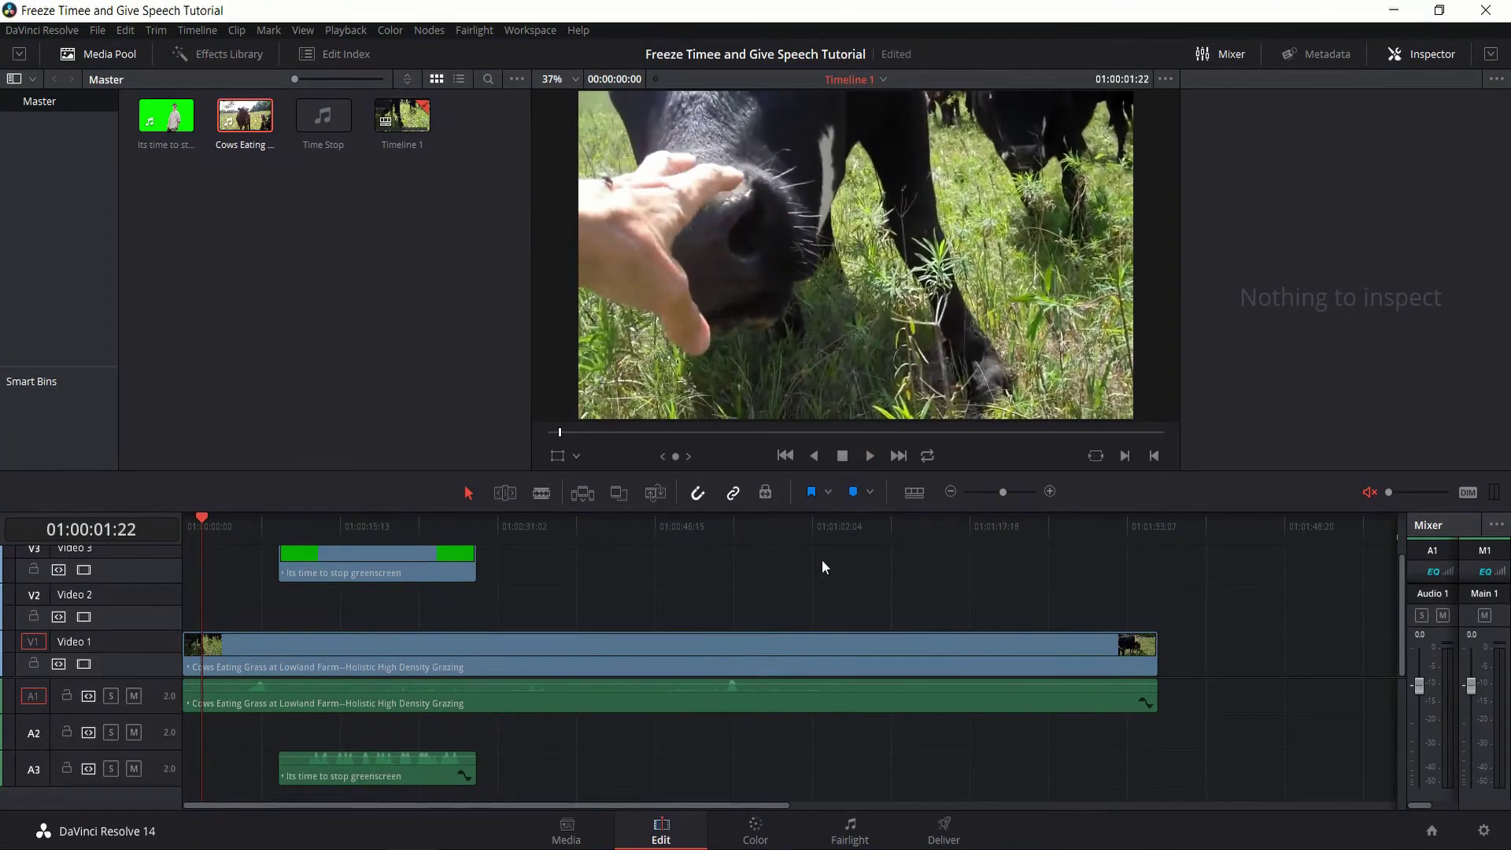
{"action": "left_click", "coordinate": [1011, 493]}
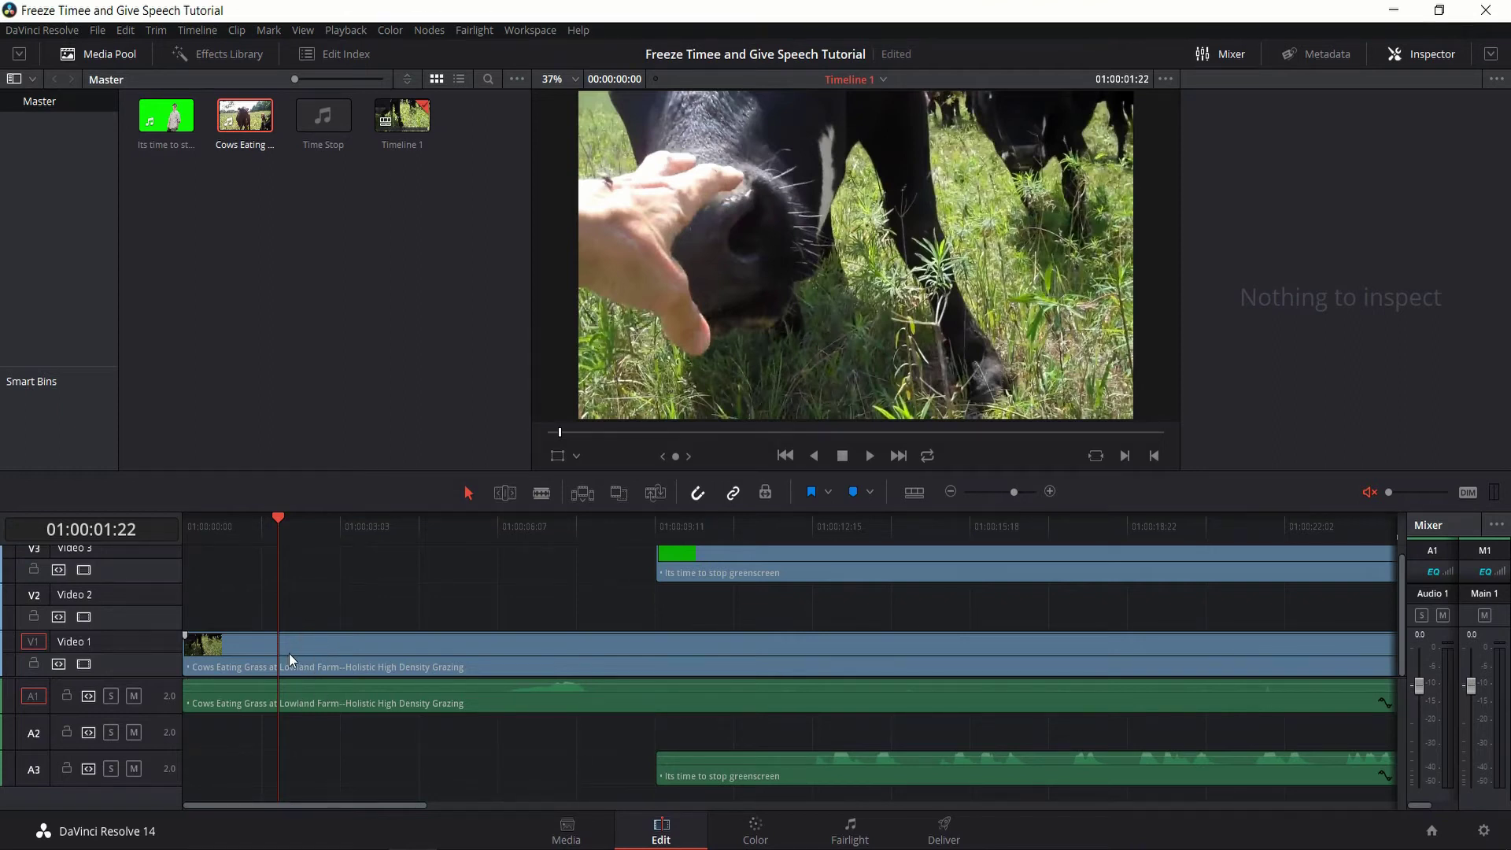
Open the Retime Speed curve for the cow clip on Video 1
{"action": "left_click", "coordinate": [290, 653]}
{"action": "key", "text": "shift+z"}
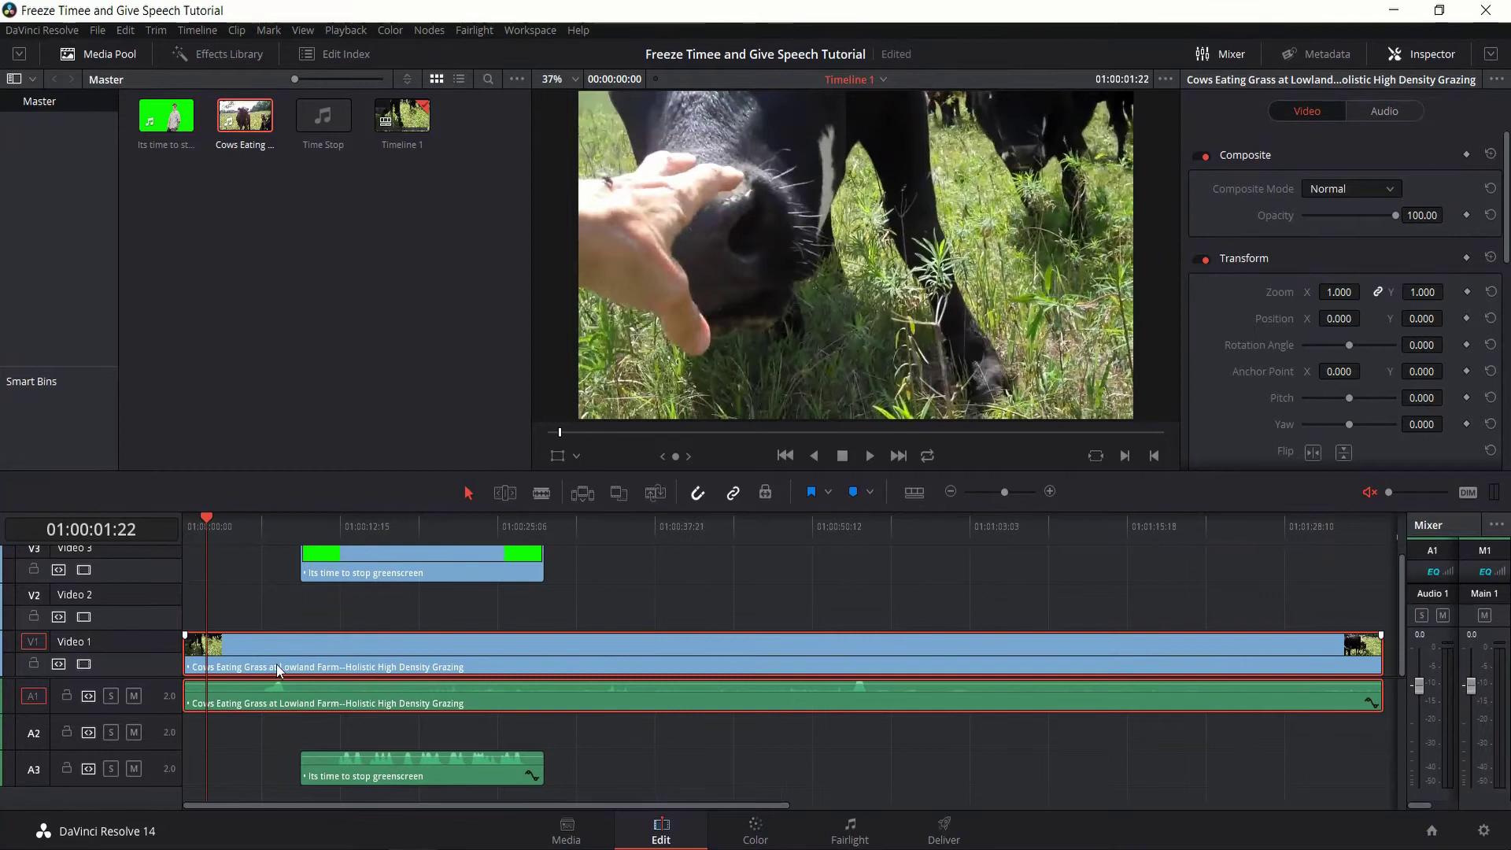
{"action": "right_click", "coordinate": [207, 647]}
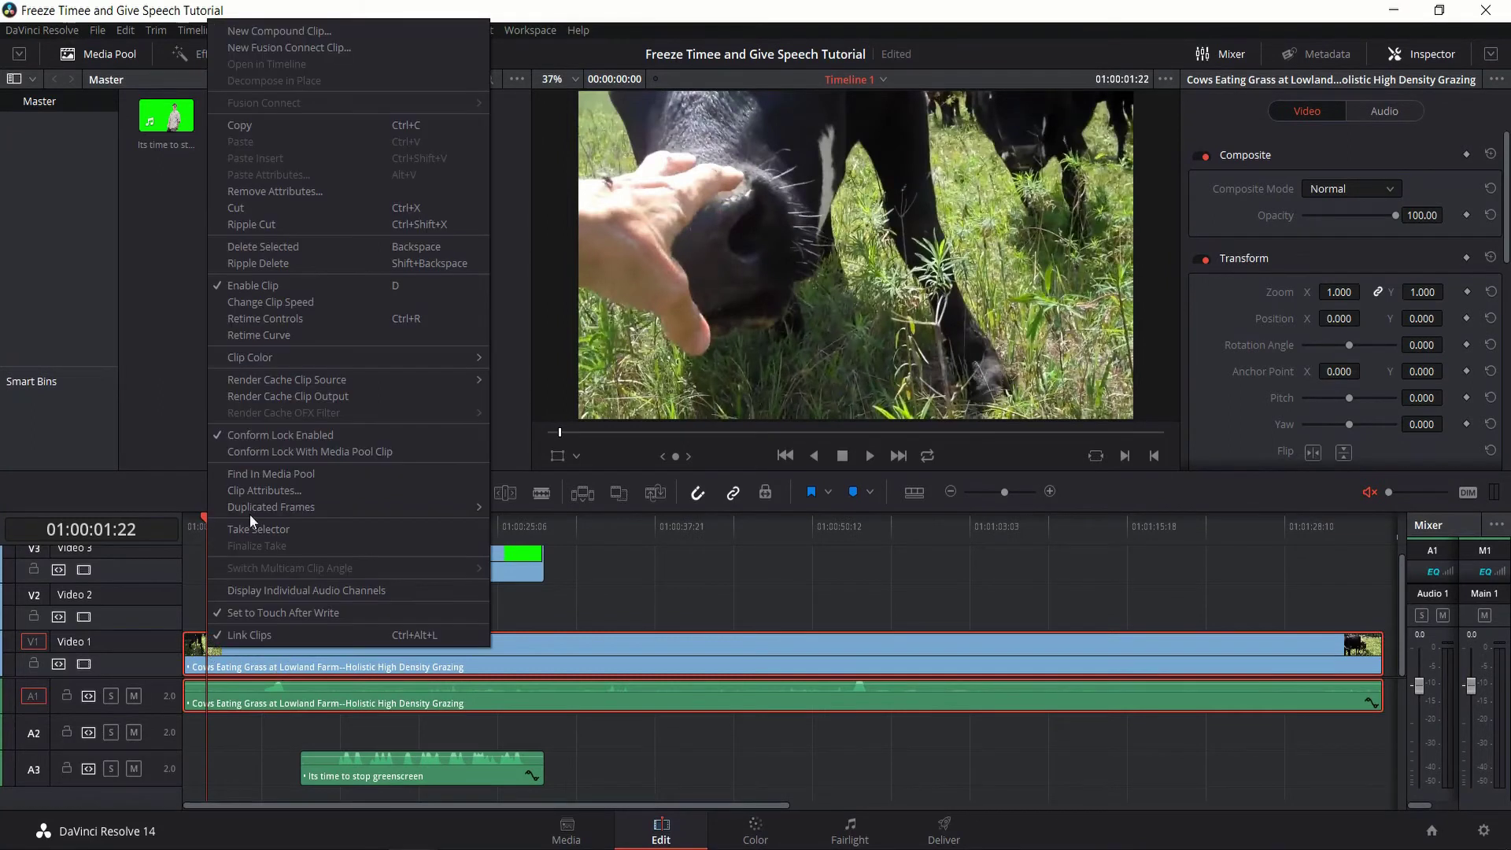
{"action": "left_click", "coordinate": [322, 331]}
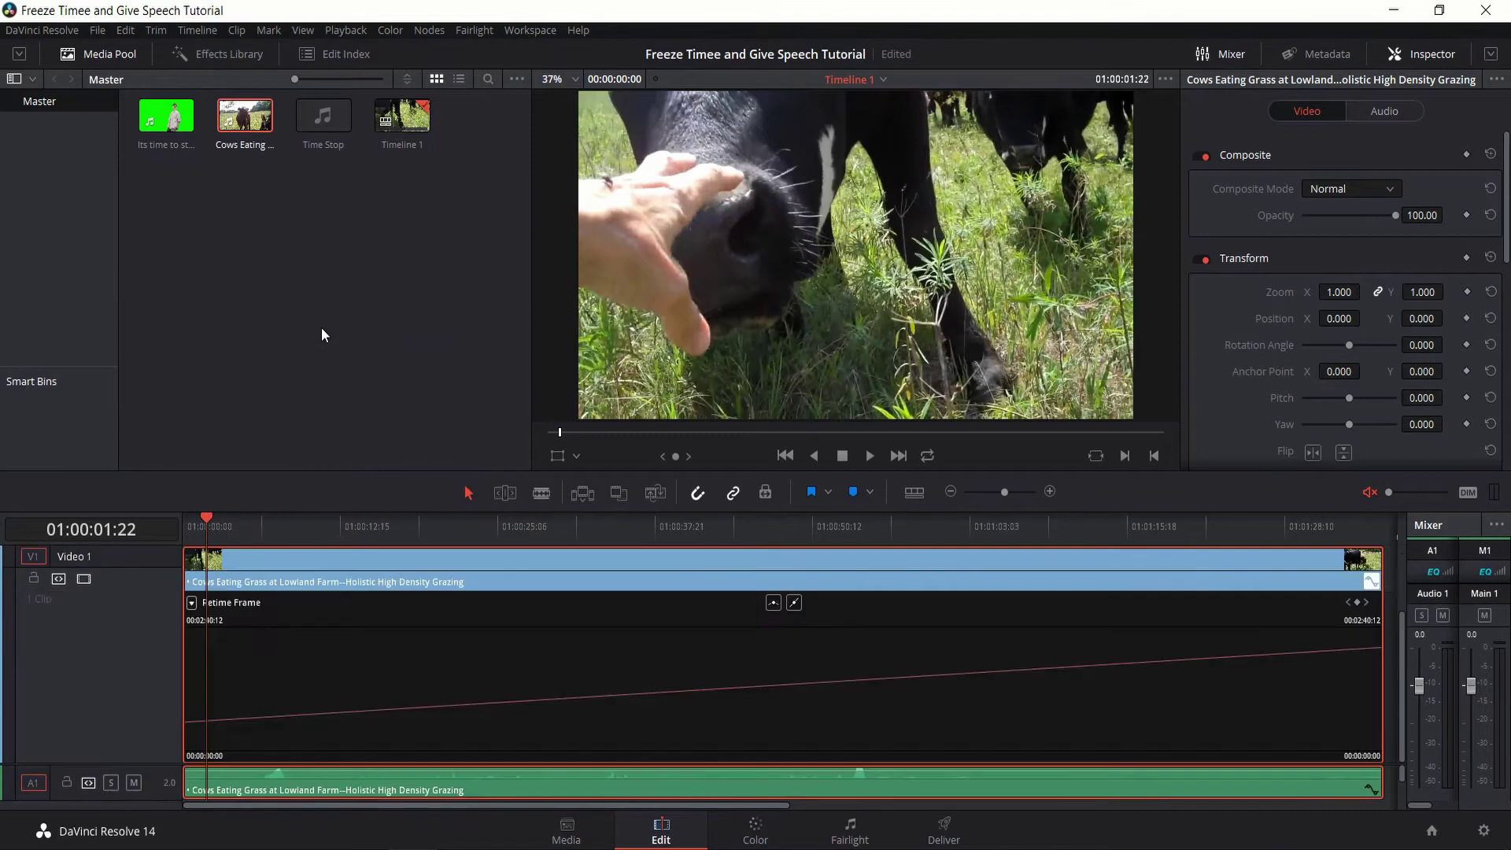
{"action": "left_click", "coordinate": [191, 604]}
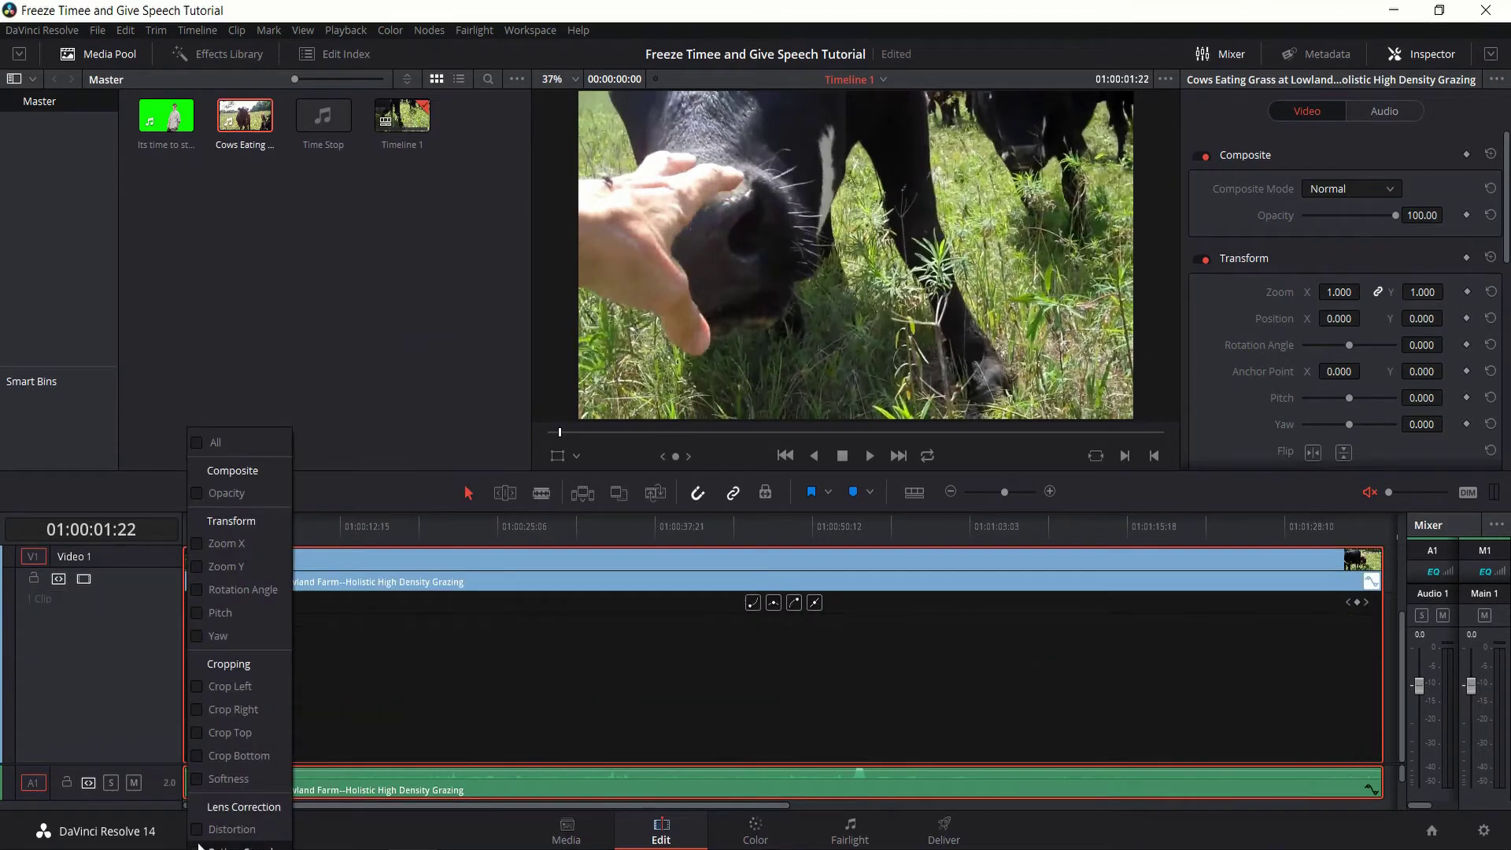
{"action": "left_click", "coordinate": [248, 814]}
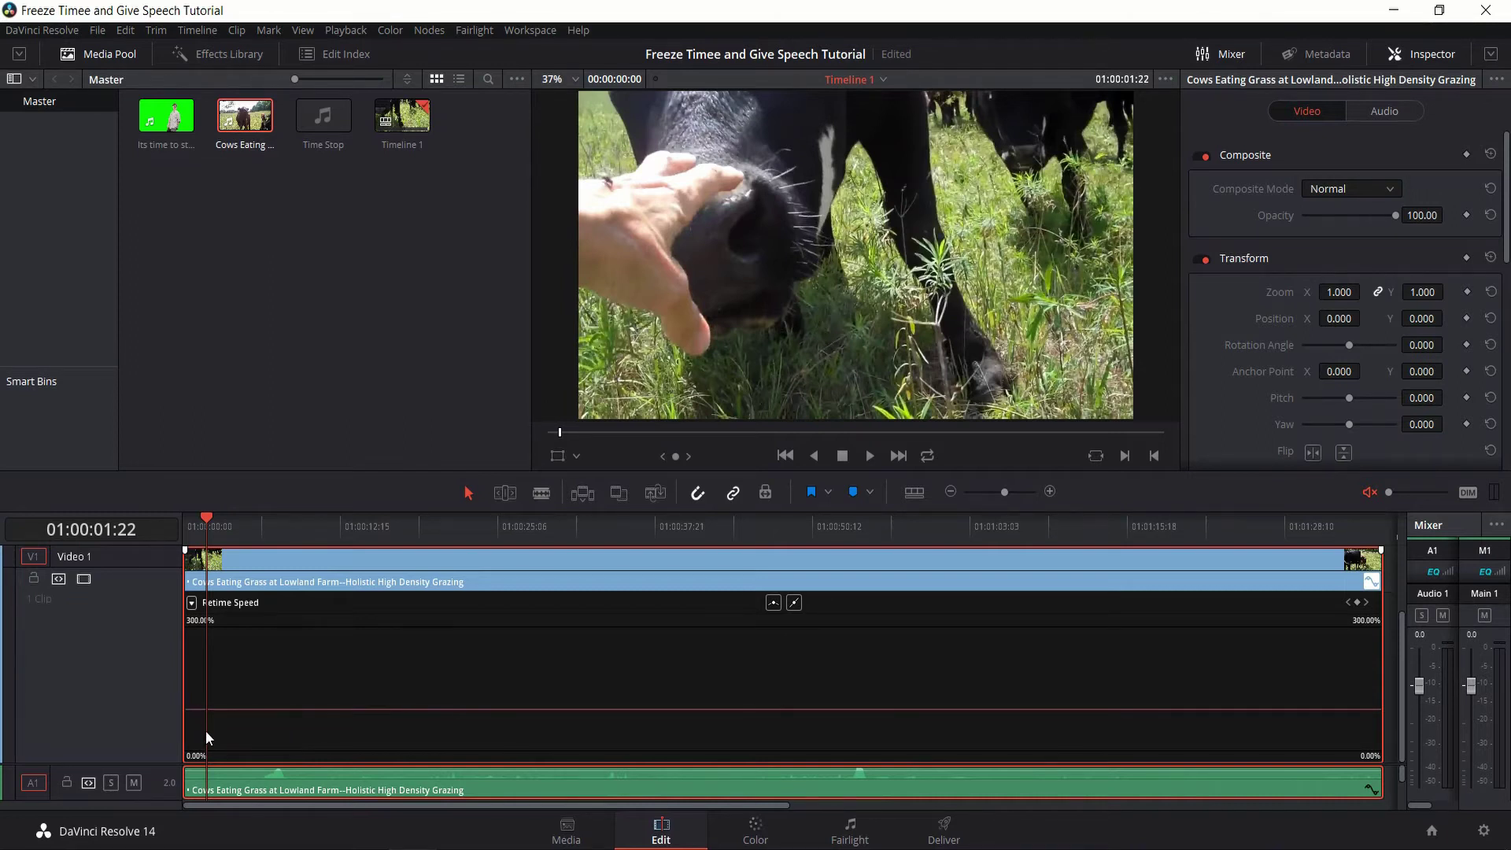
Add two 100% speed keyframes near the clip start, the second at 01:00:00:11
{"action": "left_click", "coordinate": [1014, 494]}
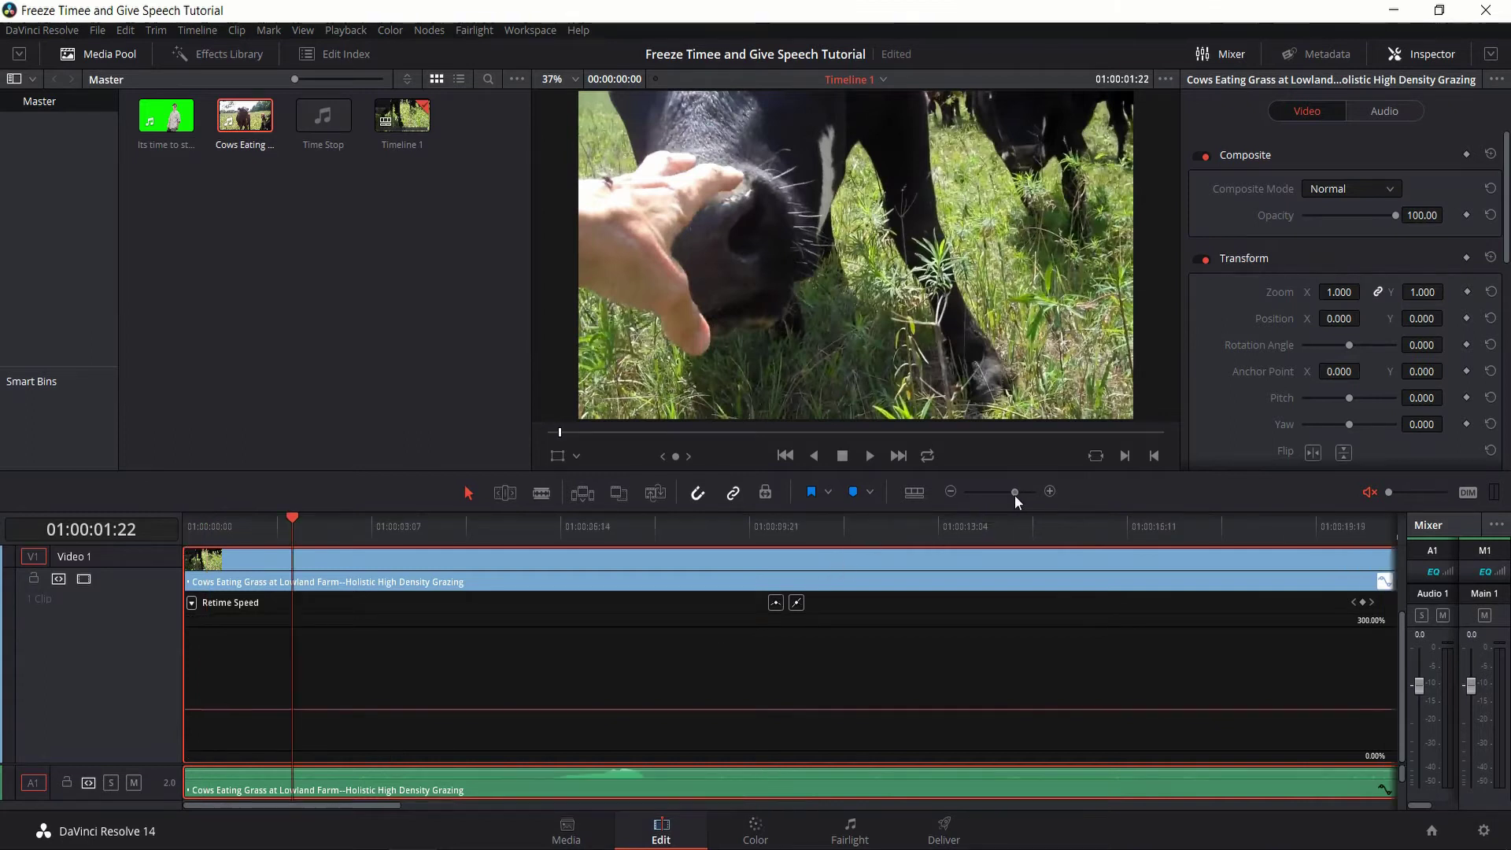
{"action": "left_click", "coordinate": [314, 708]}
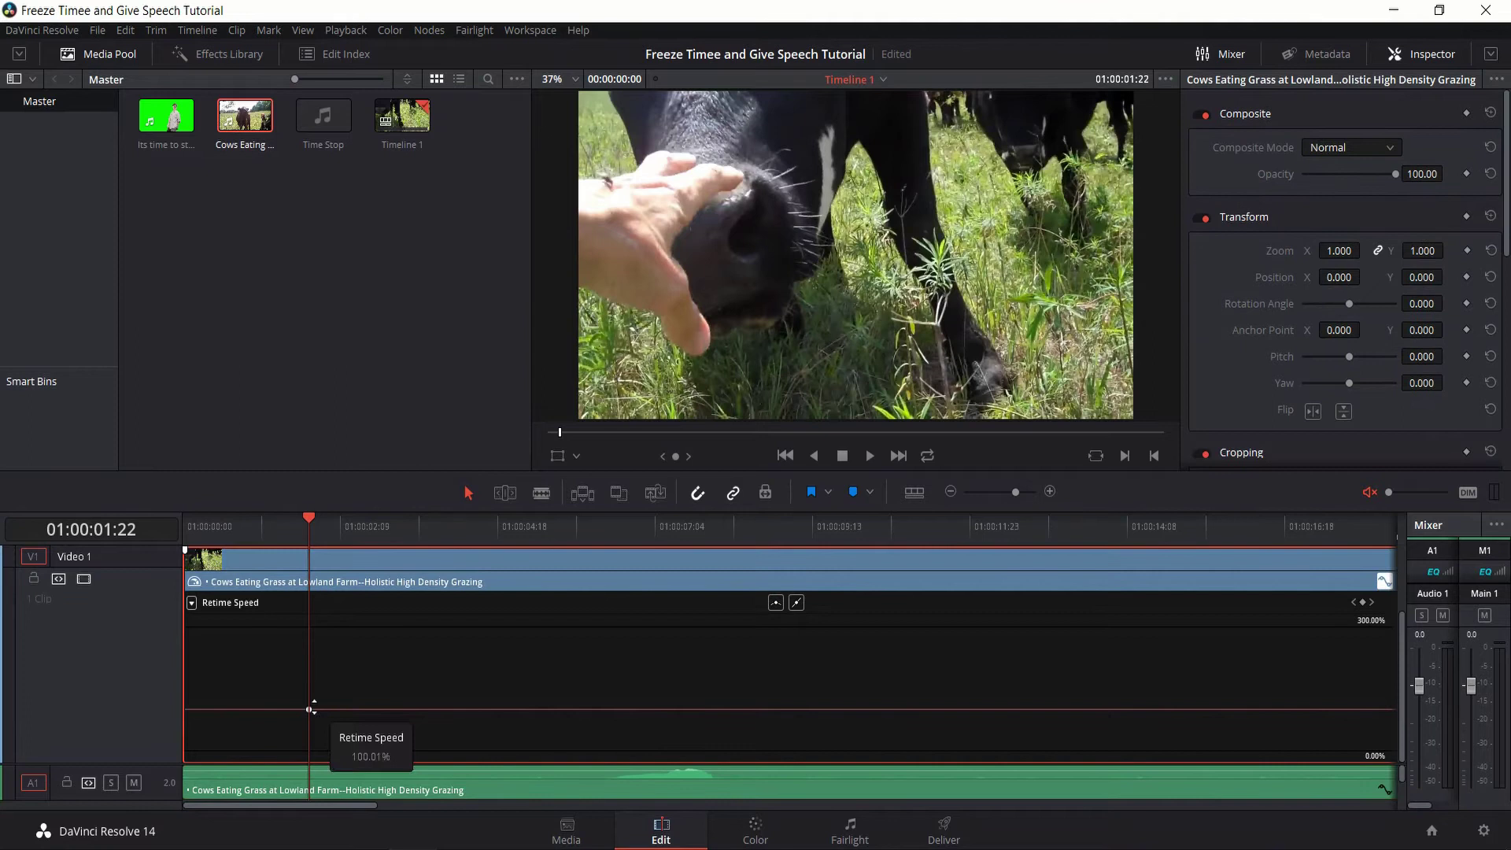
{"action": "left_click", "coordinate": [209, 540]}
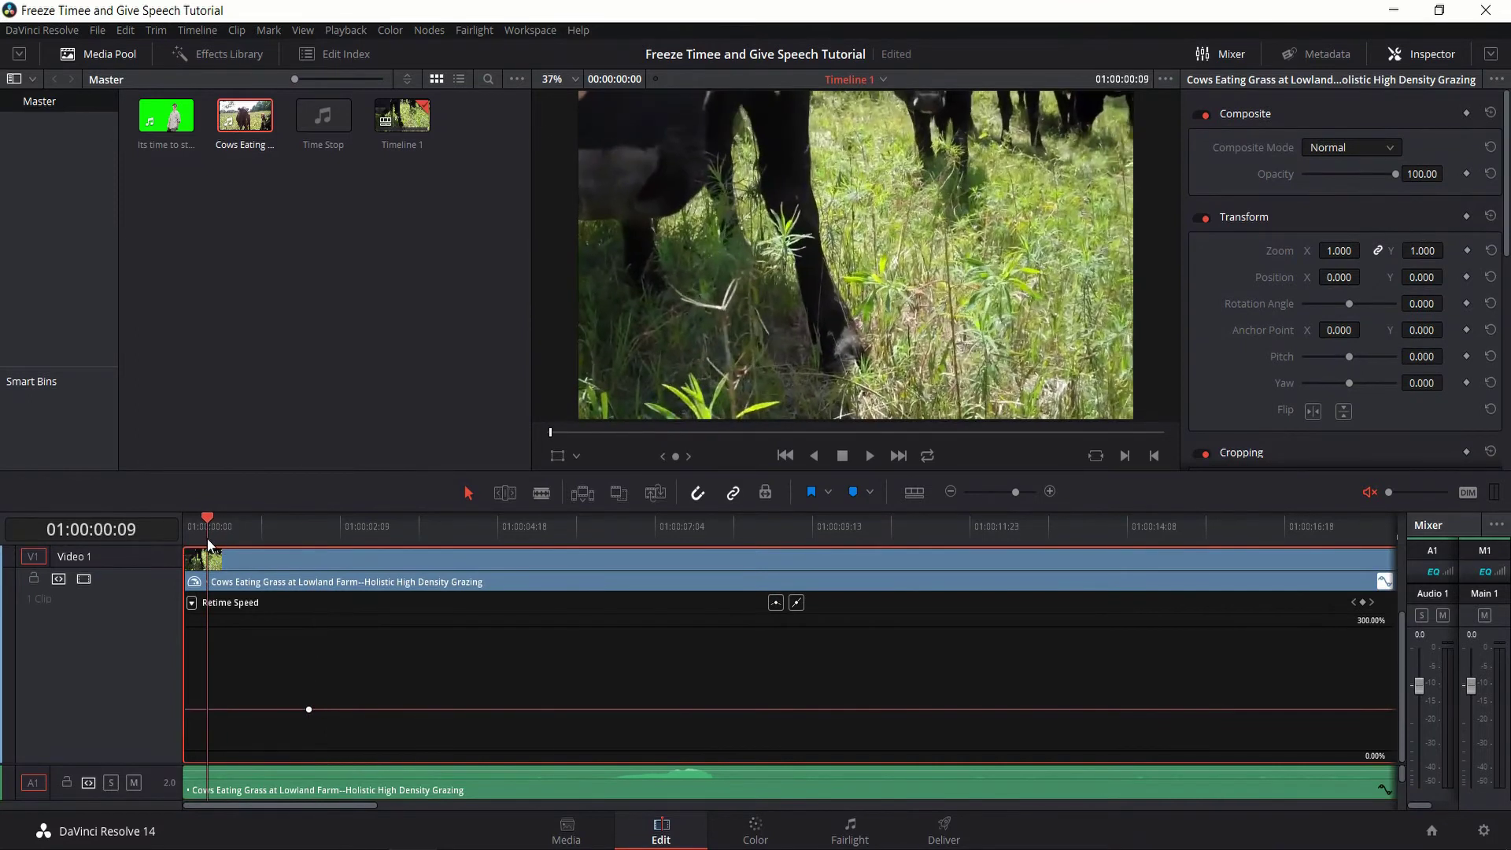
{"action": "left_click_drag", "start_coordinate": [211, 522], "coordinate": [214, 522]}
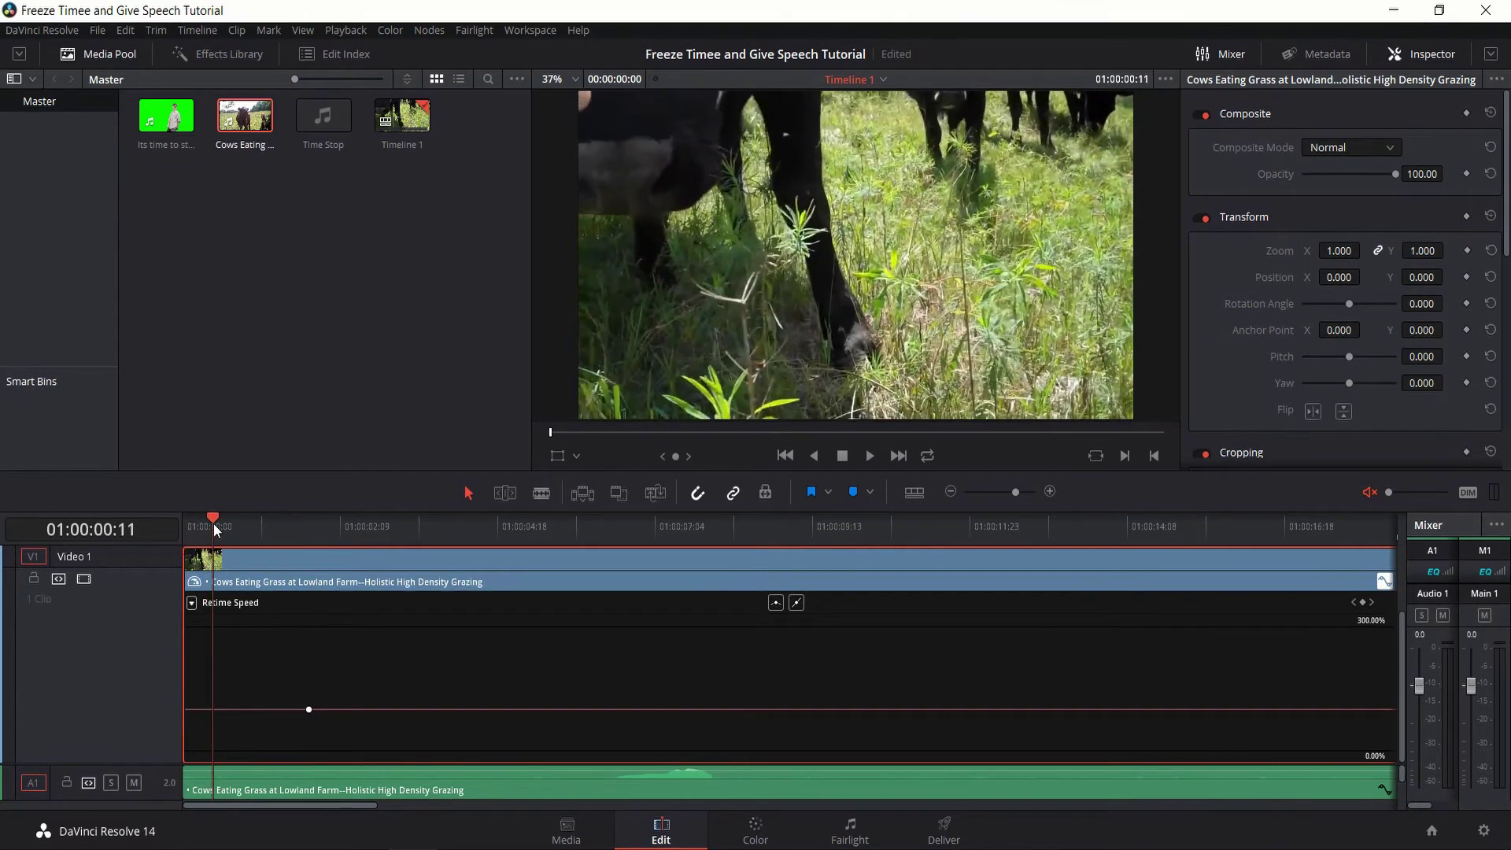
{"action": "left_click", "coordinate": [212, 709], "text": "alt"}
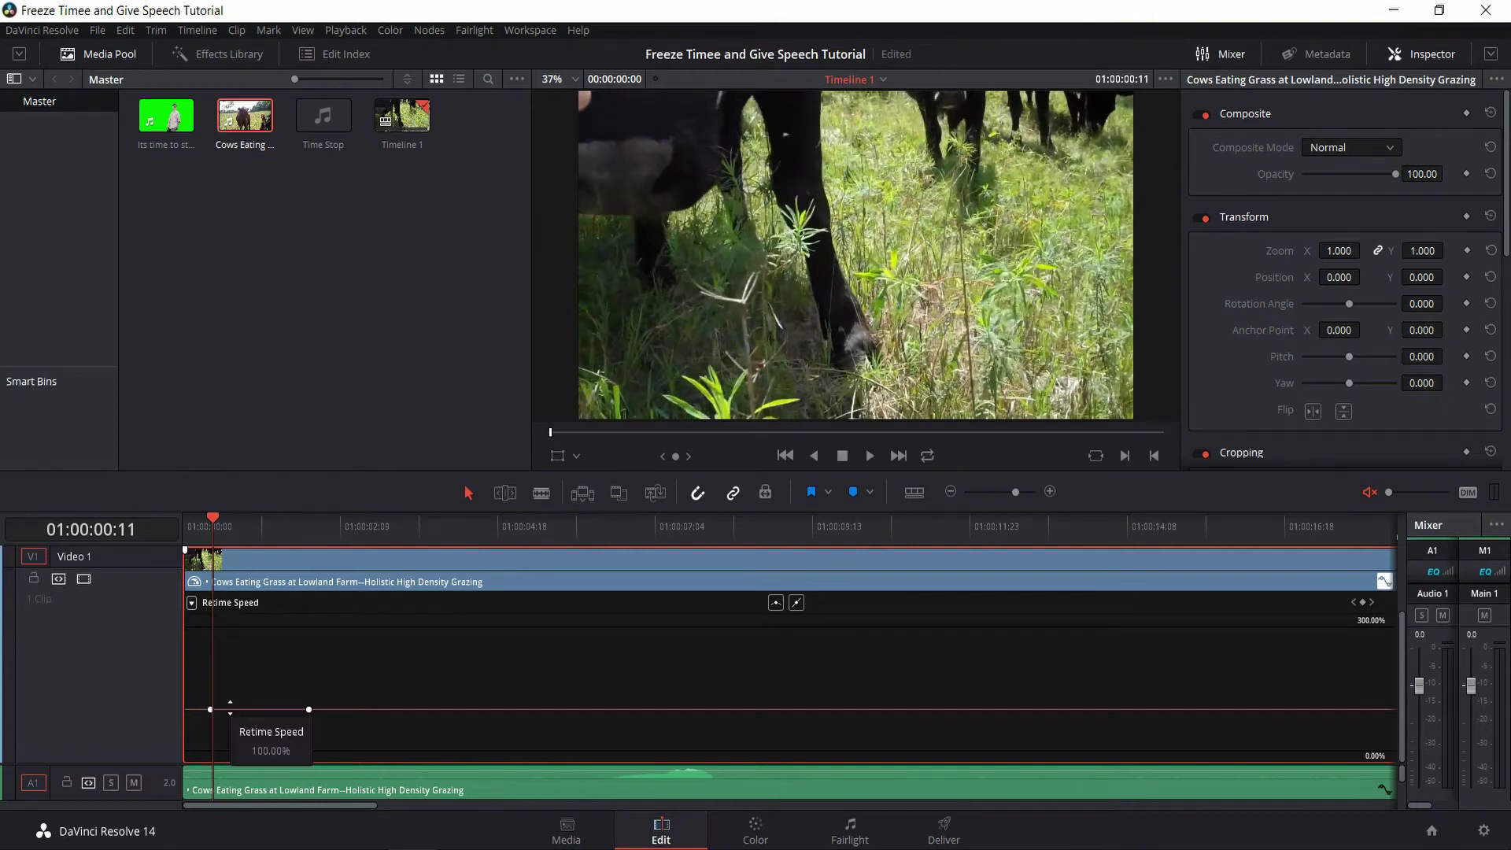
Give the speed keyframes Bezier easing and pull the speed down after them, previewing the slowdown
{"action": "left_click", "coordinate": [754, 555]}
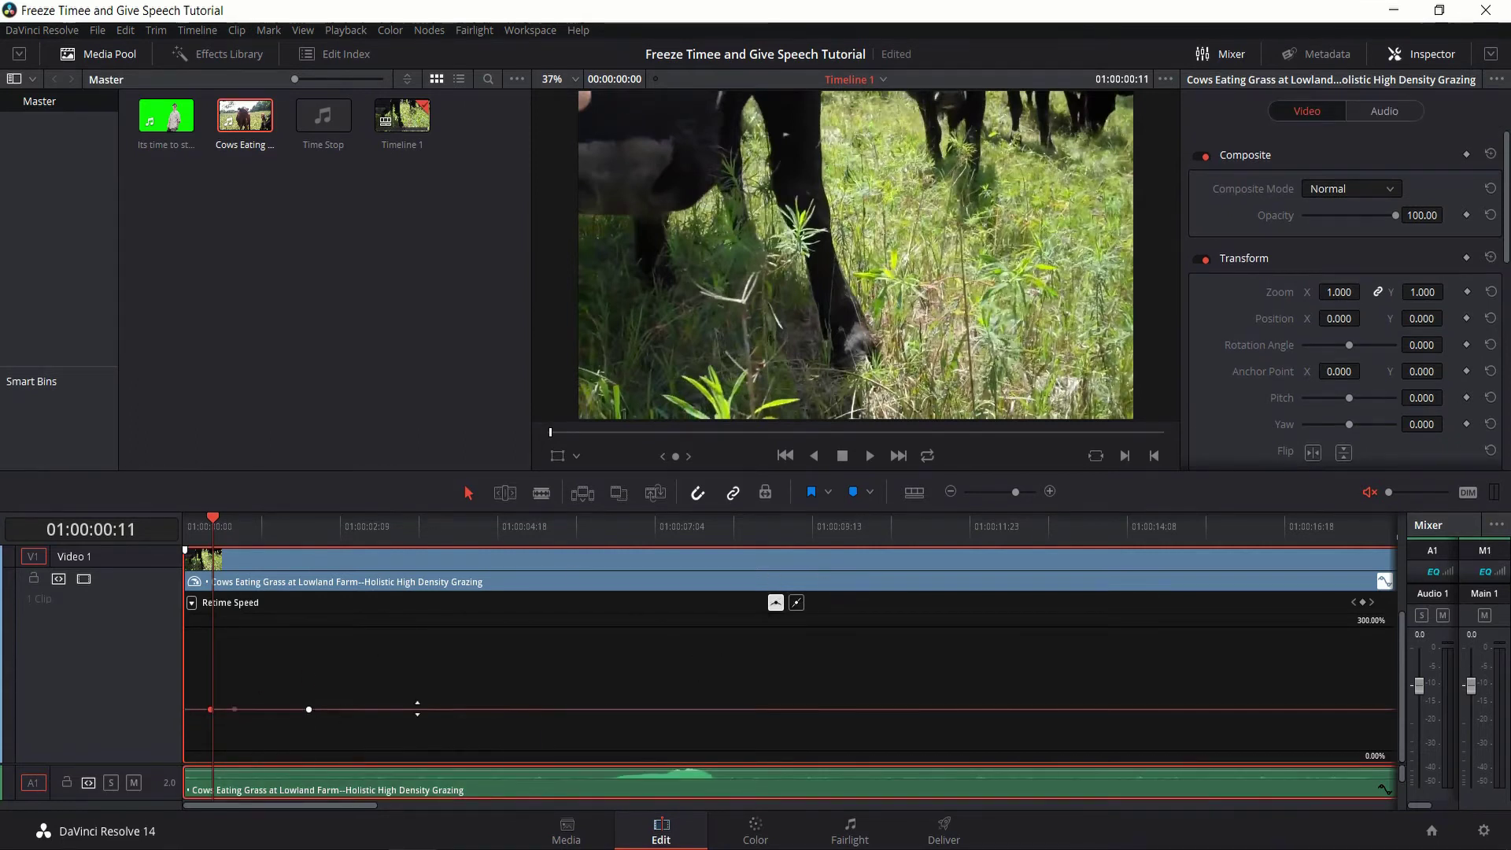
{"action": "left_click", "coordinate": [308, 709]}
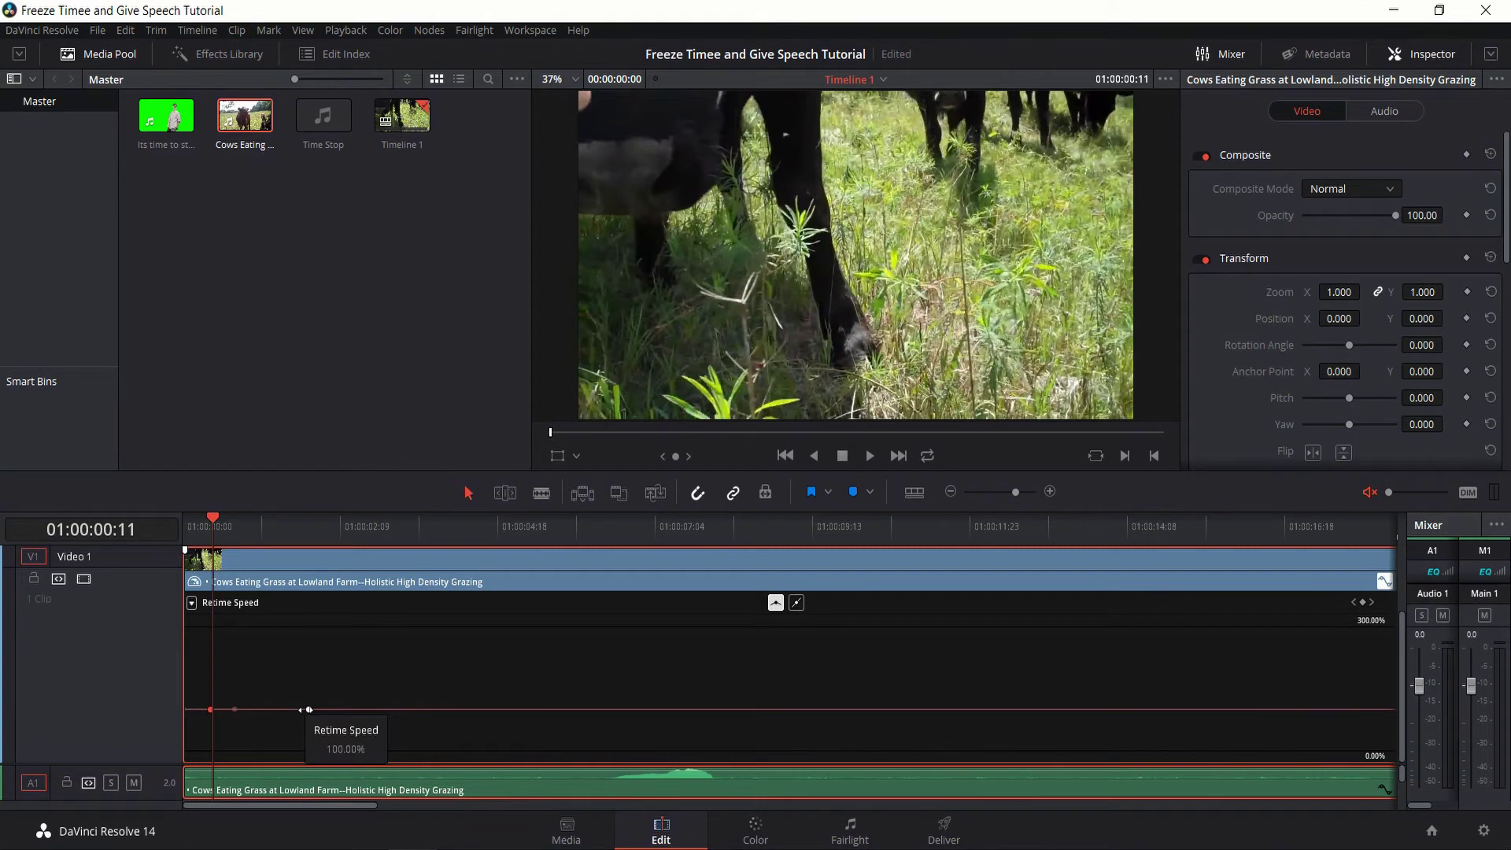
{"action": "left_click", "coordinate": [773, 603]}
{"action": "mouse_move", "coordinate": [309, 709]}
{"action": "left_click", "coordinate": [210, 709]}
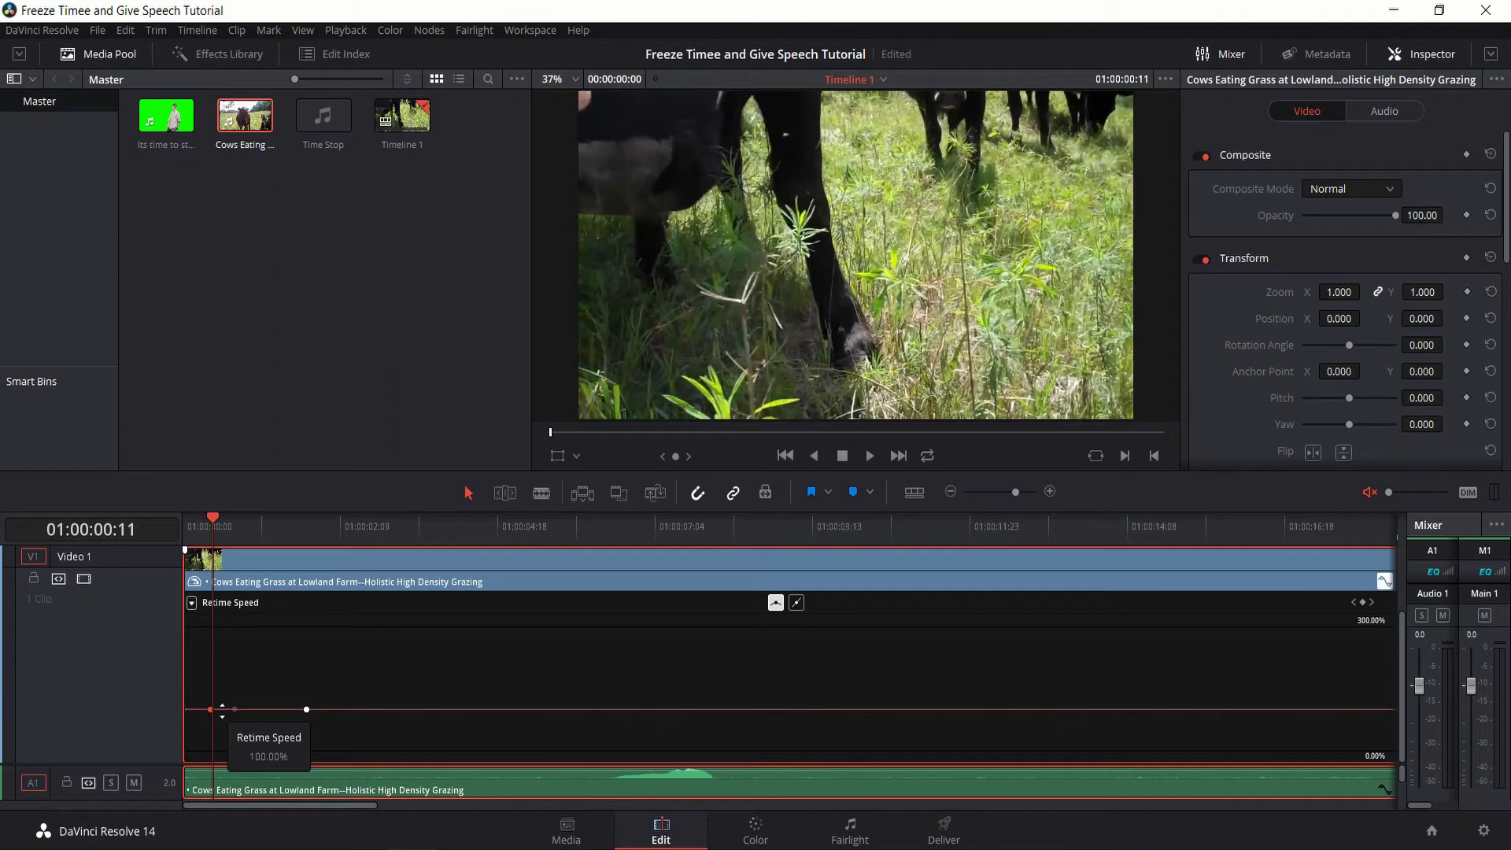
{"action": "left_click_drag", "start_coordinate": [223, 711], "coordinate": [232, 803]}
{"action": "left_click", "coordinate": [191, 526]}
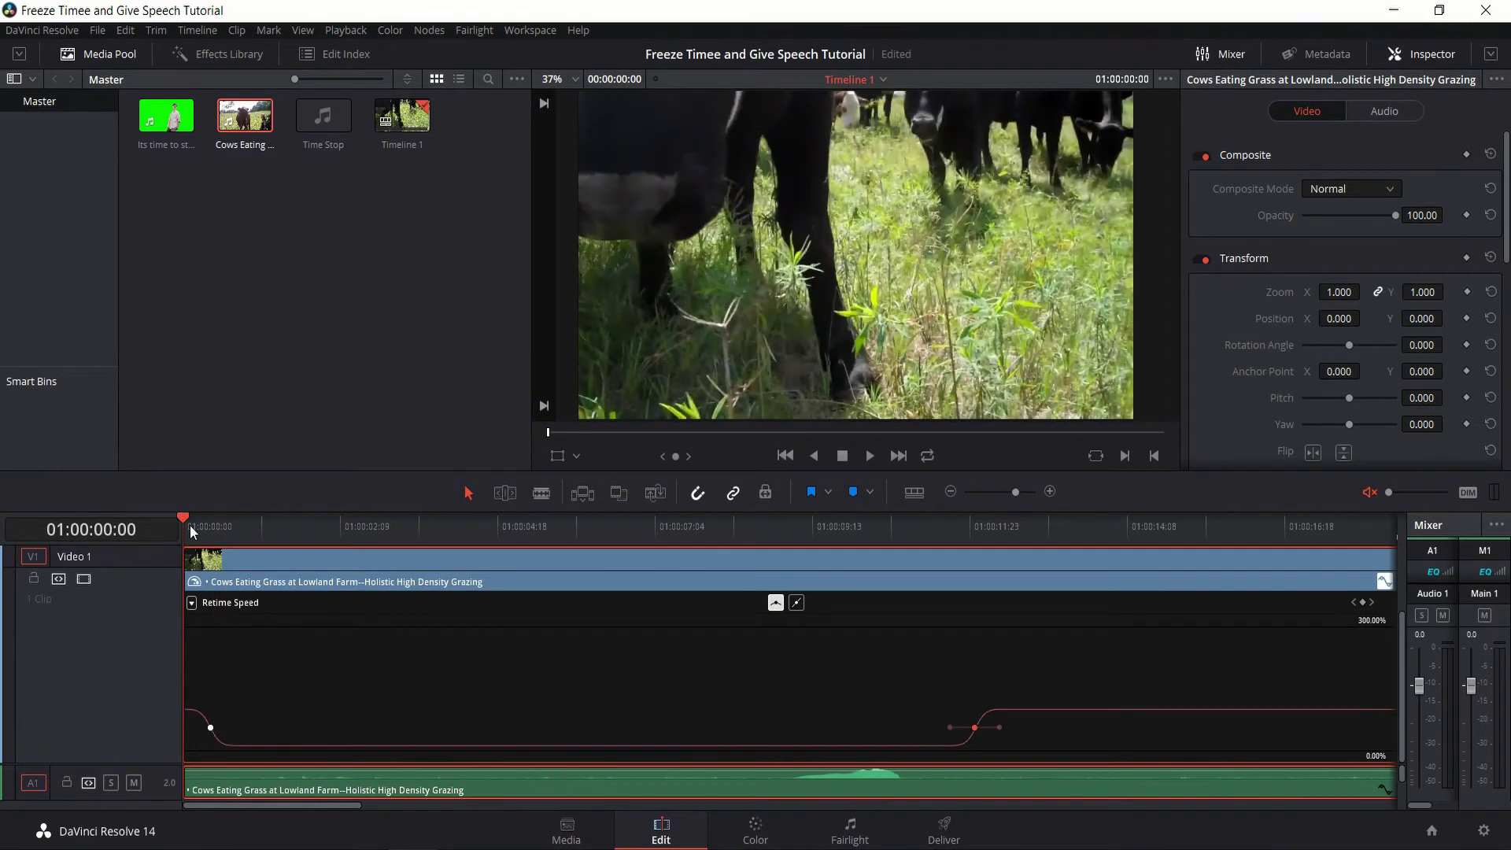
{"action": "key", "text": "space"}
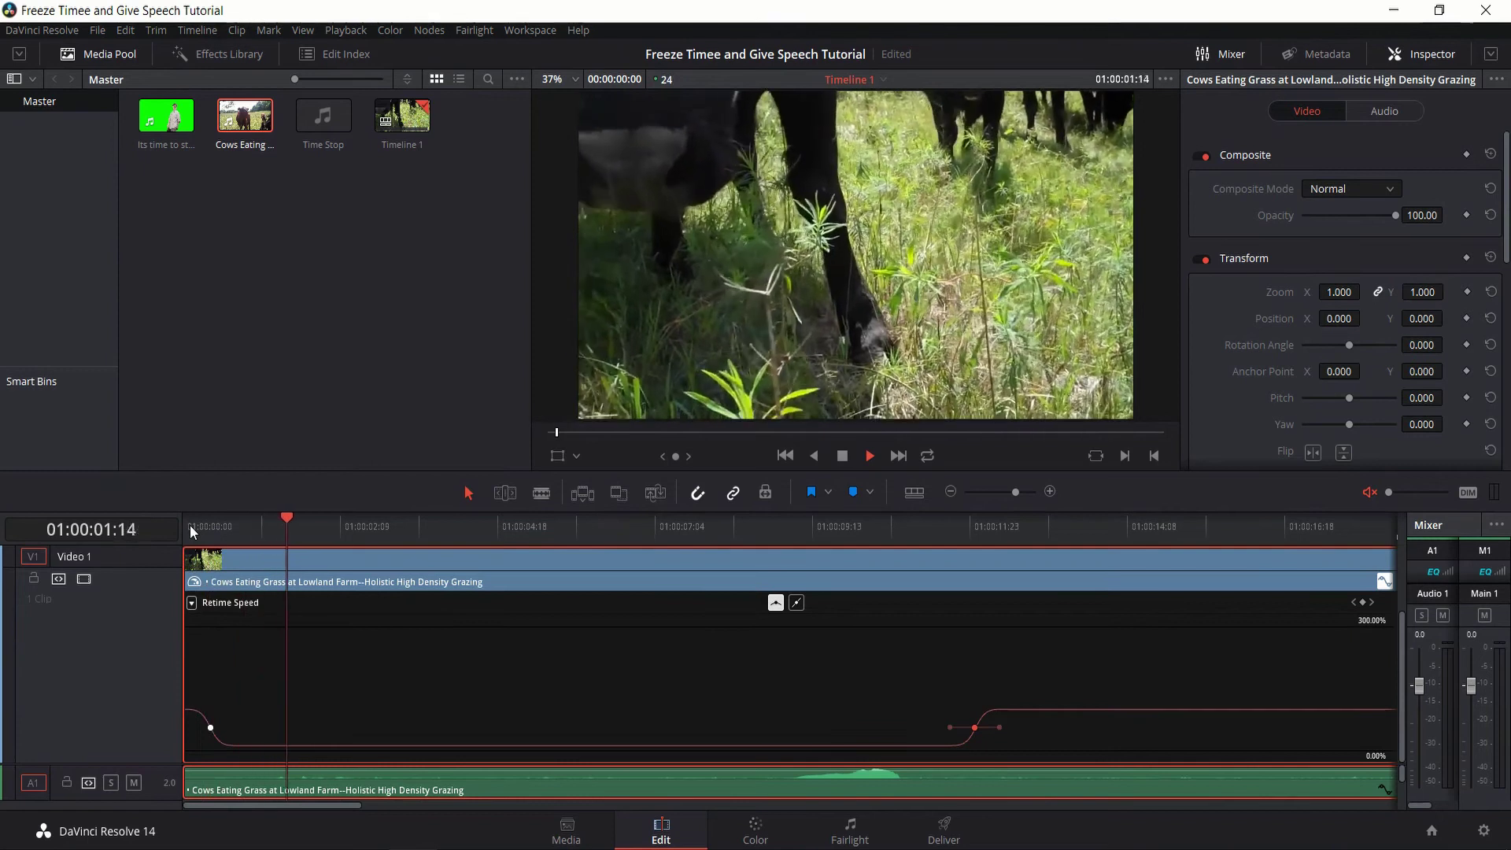
{"action": "key", "text": "space"}
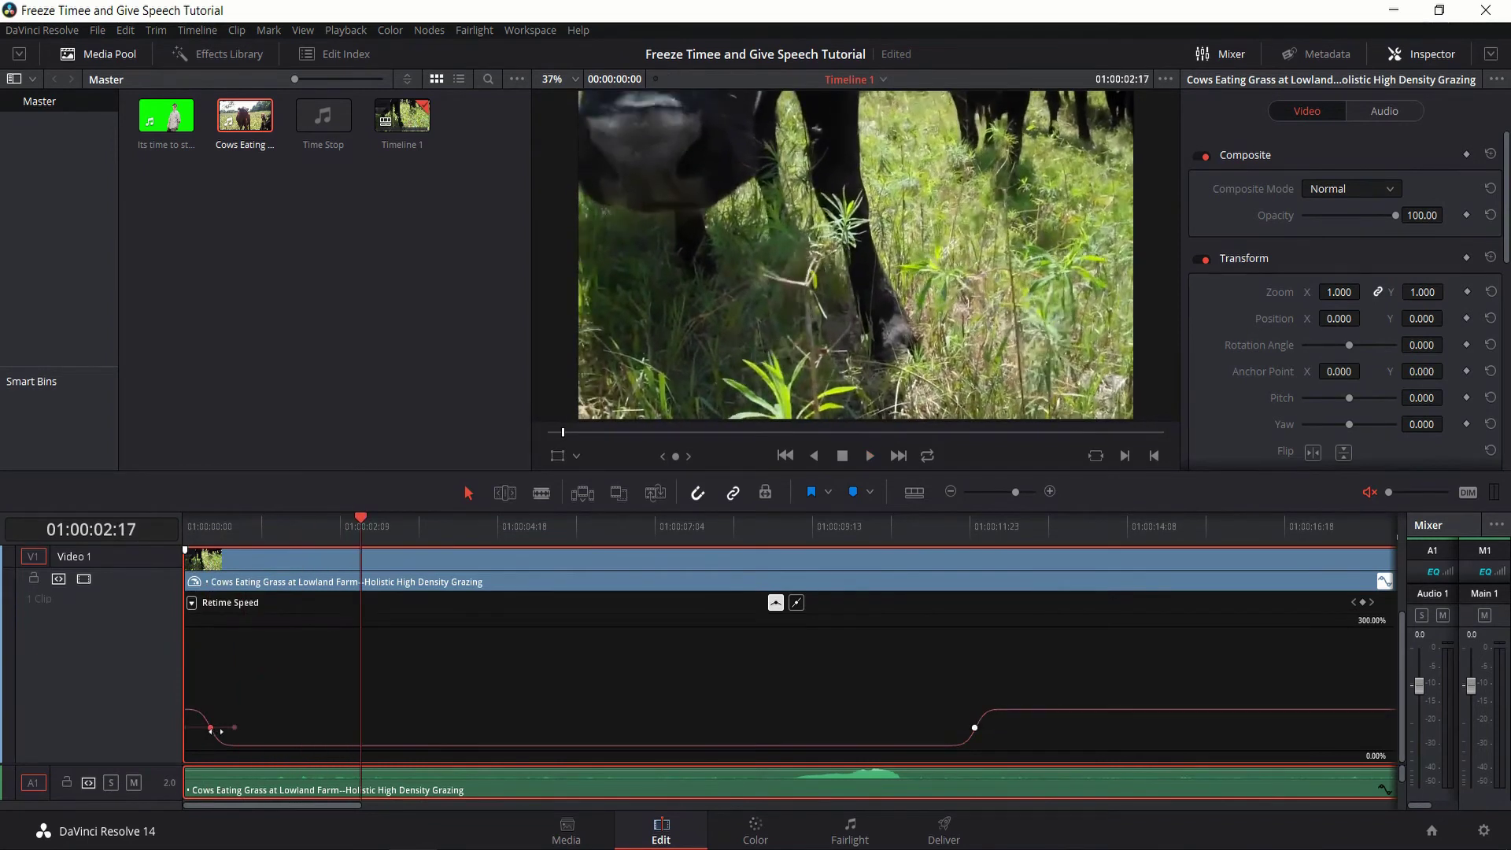
Adjust the ramp's timing and drop the speed after it to 1%
{"action": "left_click_drag", "start_coordinate": [221, 732], "coordinate": [344, 726]}
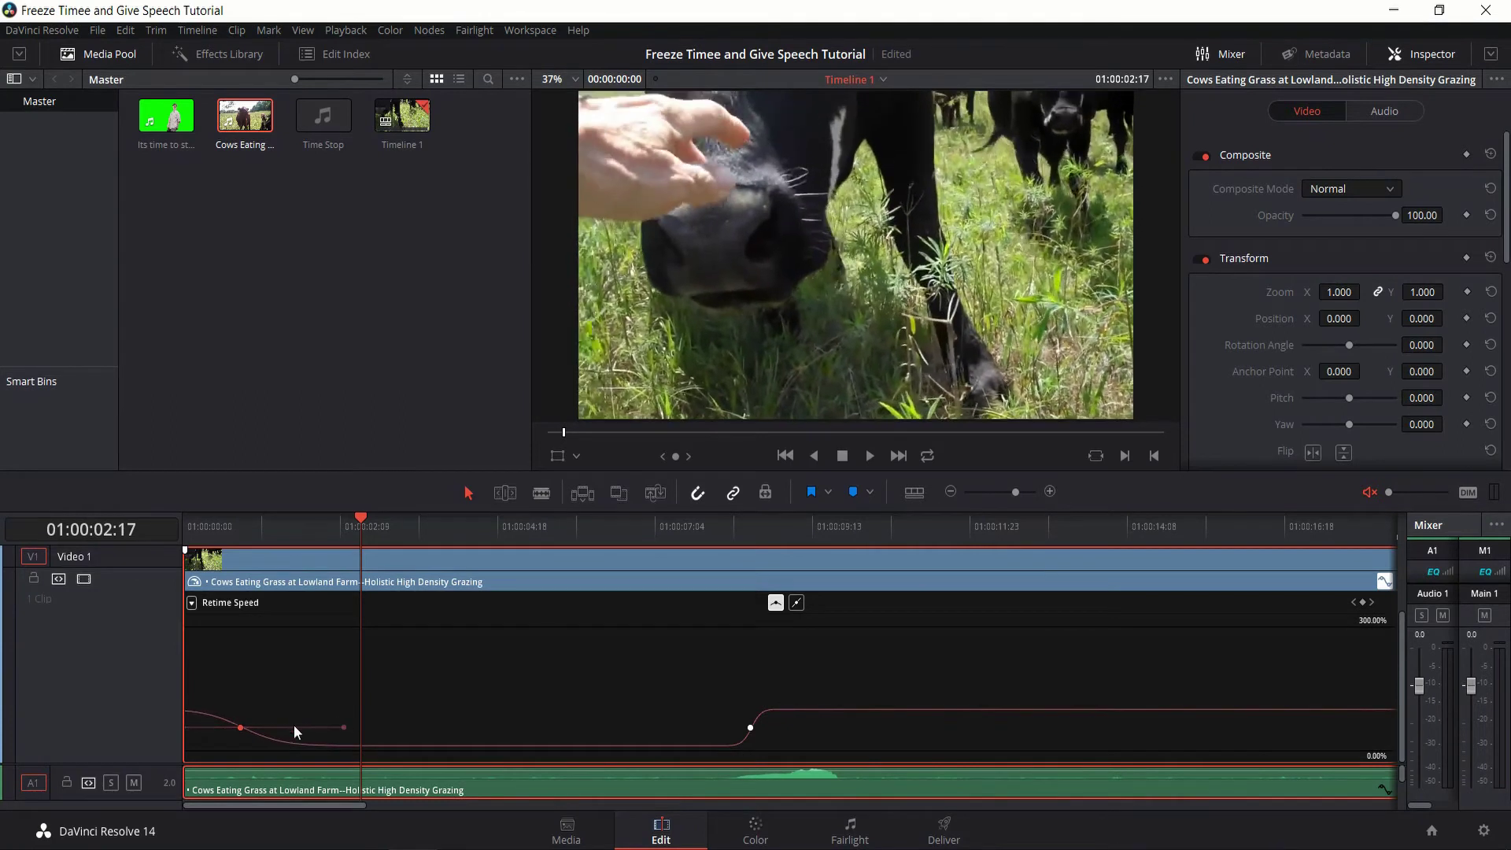
{"action": "left_click_drag", "start_coordinate": [234, 728], "coordinate": [285, 728]}
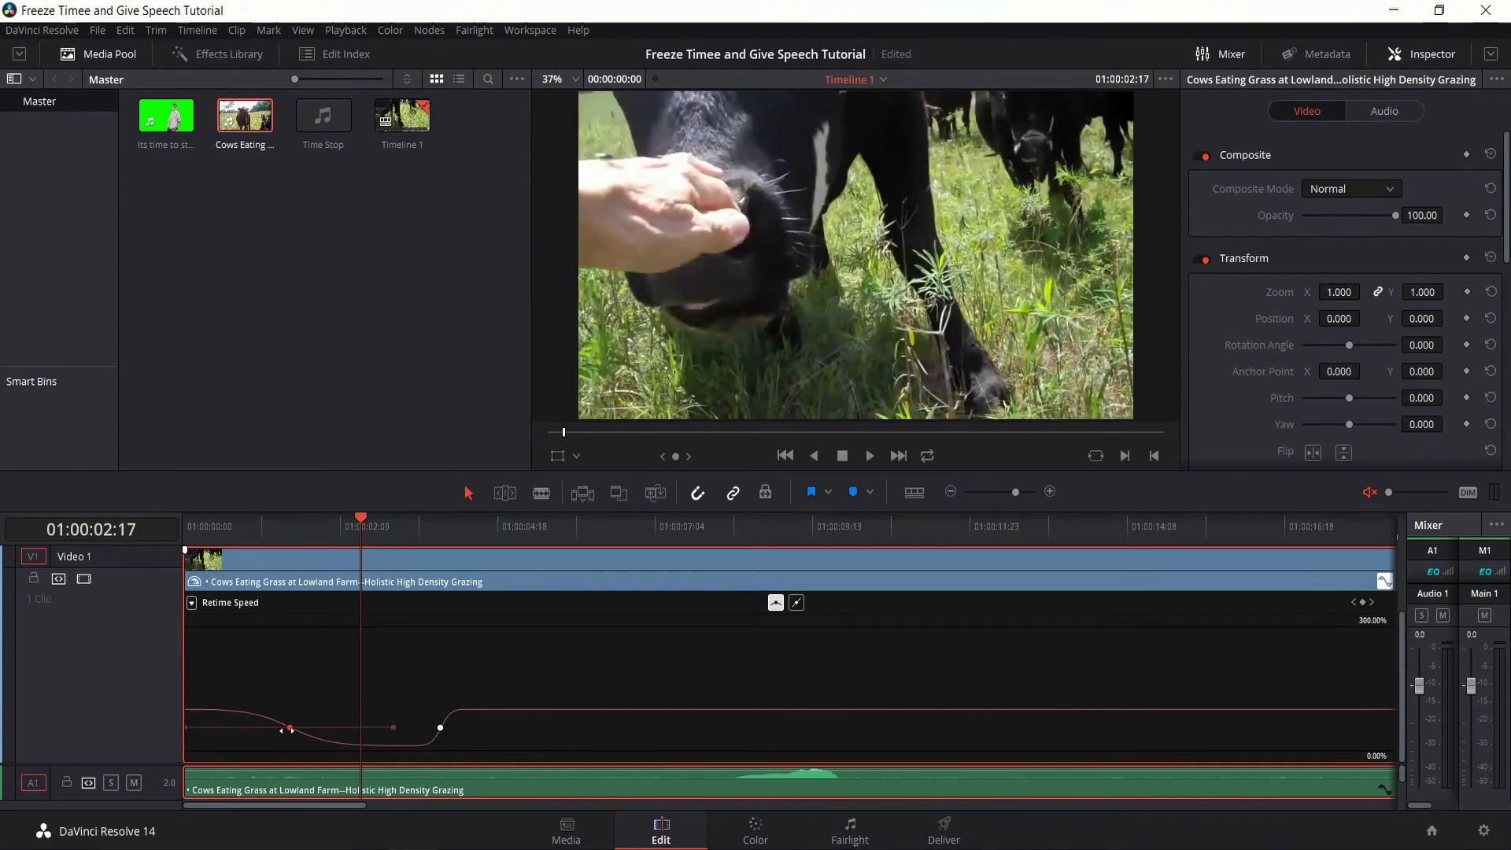
{"action": "left_click", "coordinate": [182, 526]}
{"action": "key", "text": "space"}
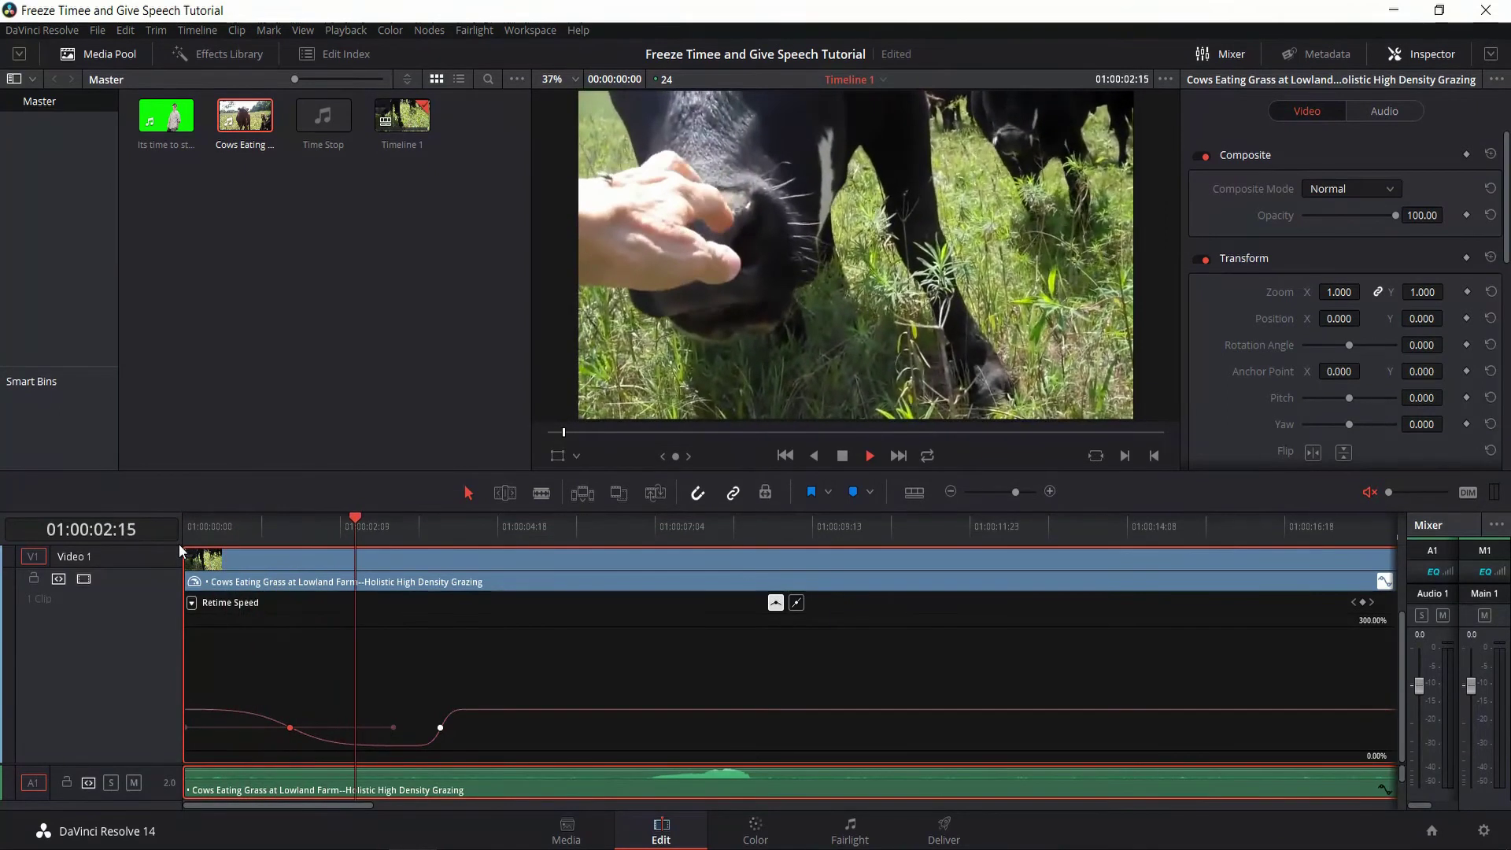
{"action": "key", "text": "space"}
{"action": "left_click", "coordinate": [379, 727]}
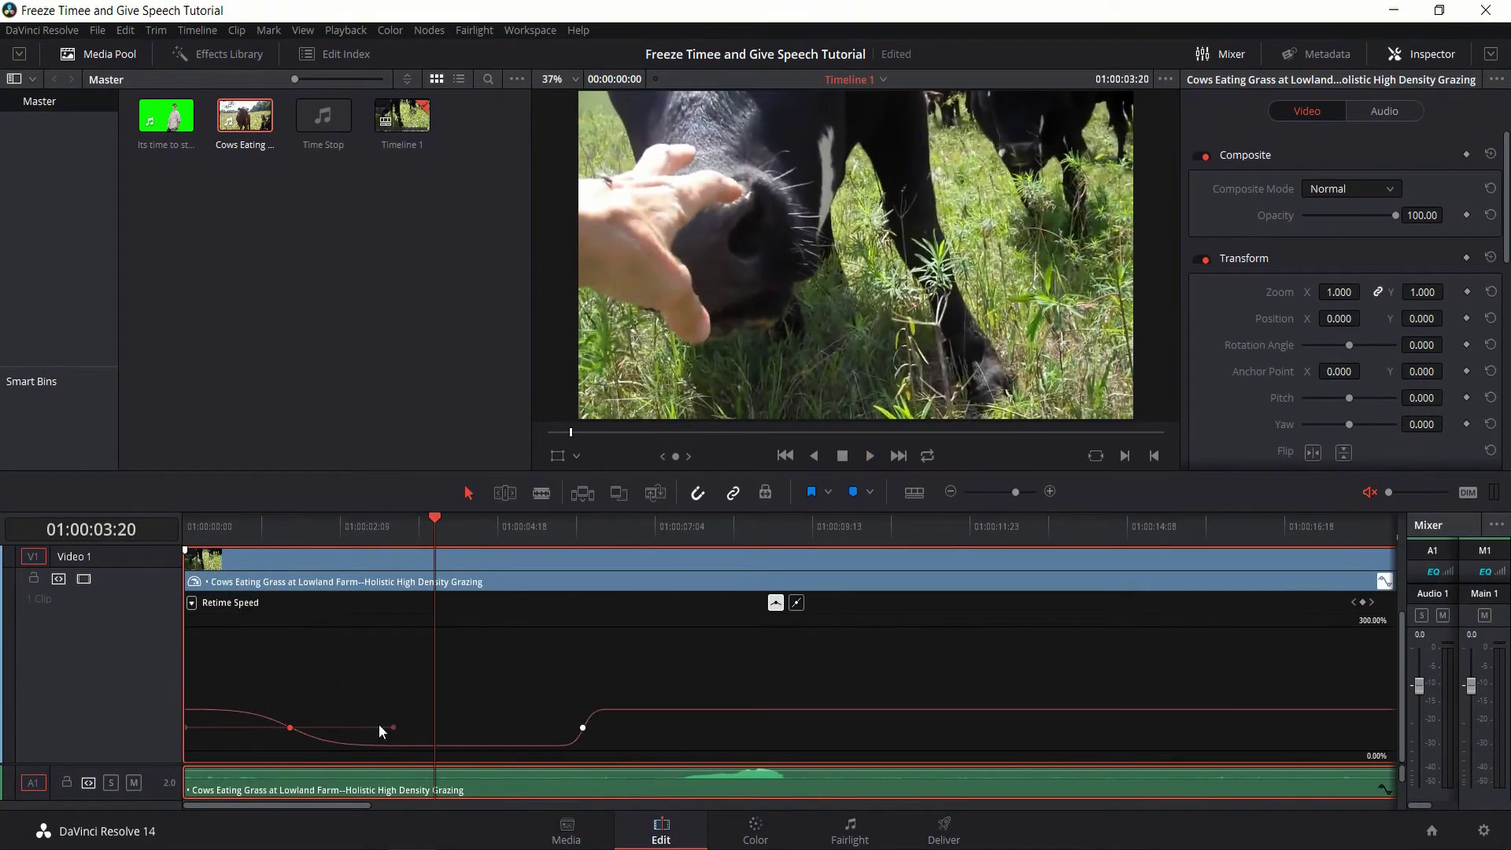
{"action": "left_click_drag", "start_coordinate": [391, 725], "coordinate": [369, 727]}
{"action": "left_click_drag", "start_coordinate": [357, 746], "coordinate": [360, 771]}
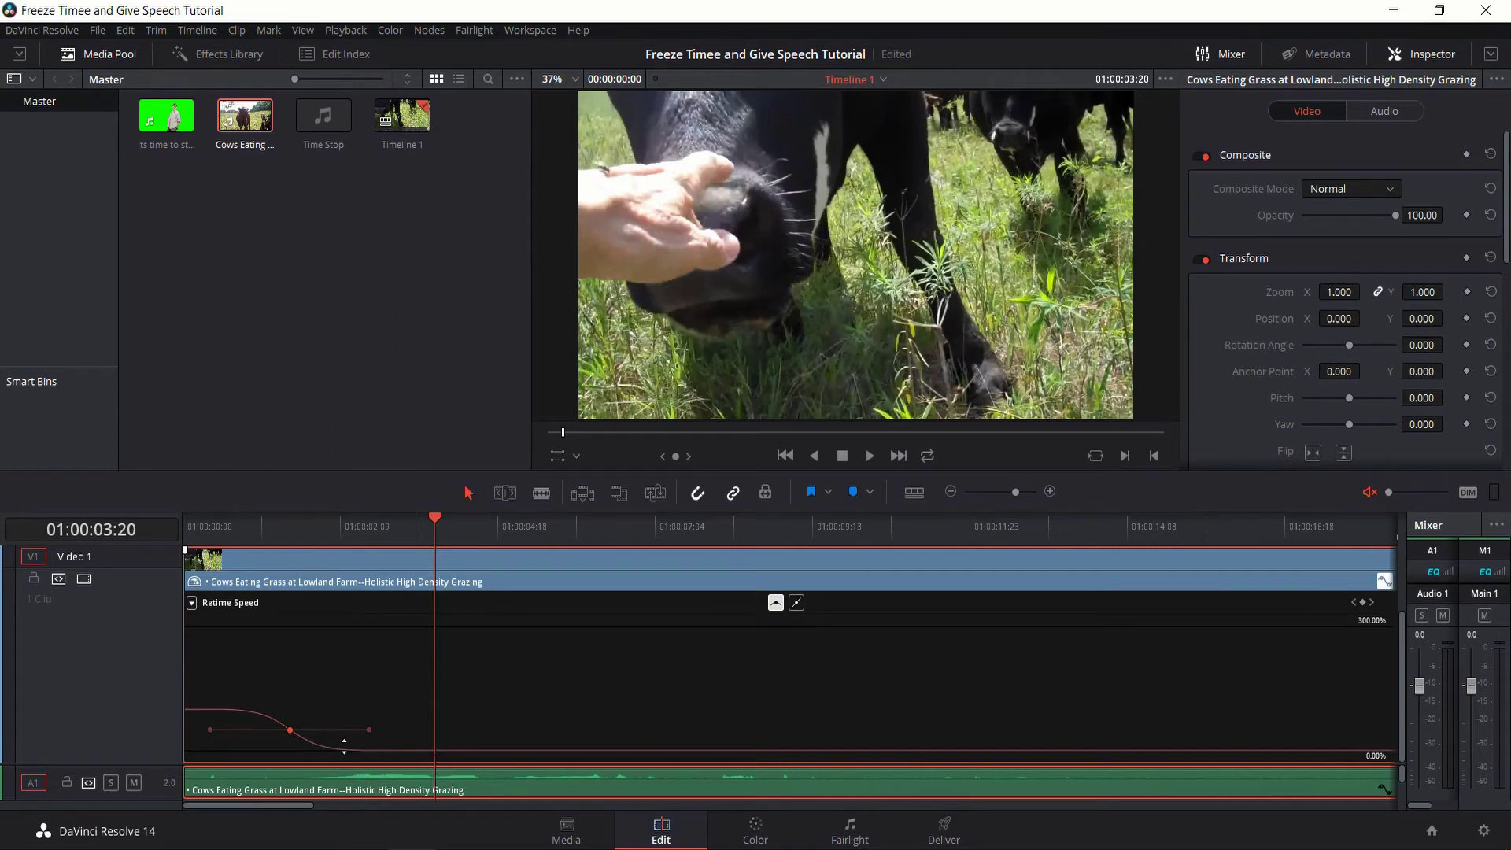
Play the slowed-down cow footage from near its start to preview the freeze
{"action": "left_click", "coordinate": [361, 533]}
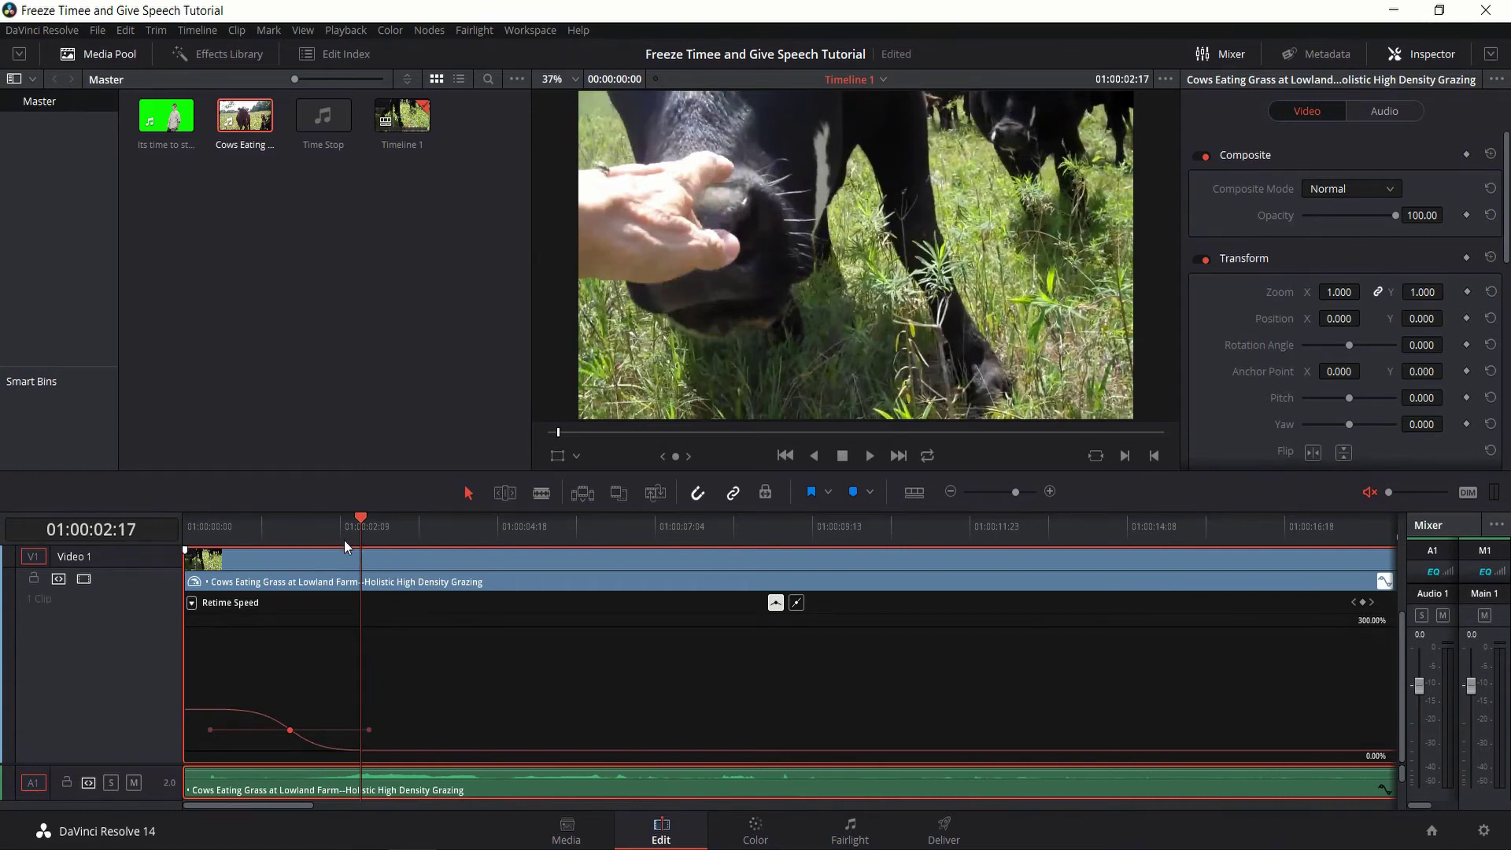
{"action": "left_click_drag", "start_coordinate": [348, 526], "coordinate": [193, 529]}
{"action": "key", "text": "space"}
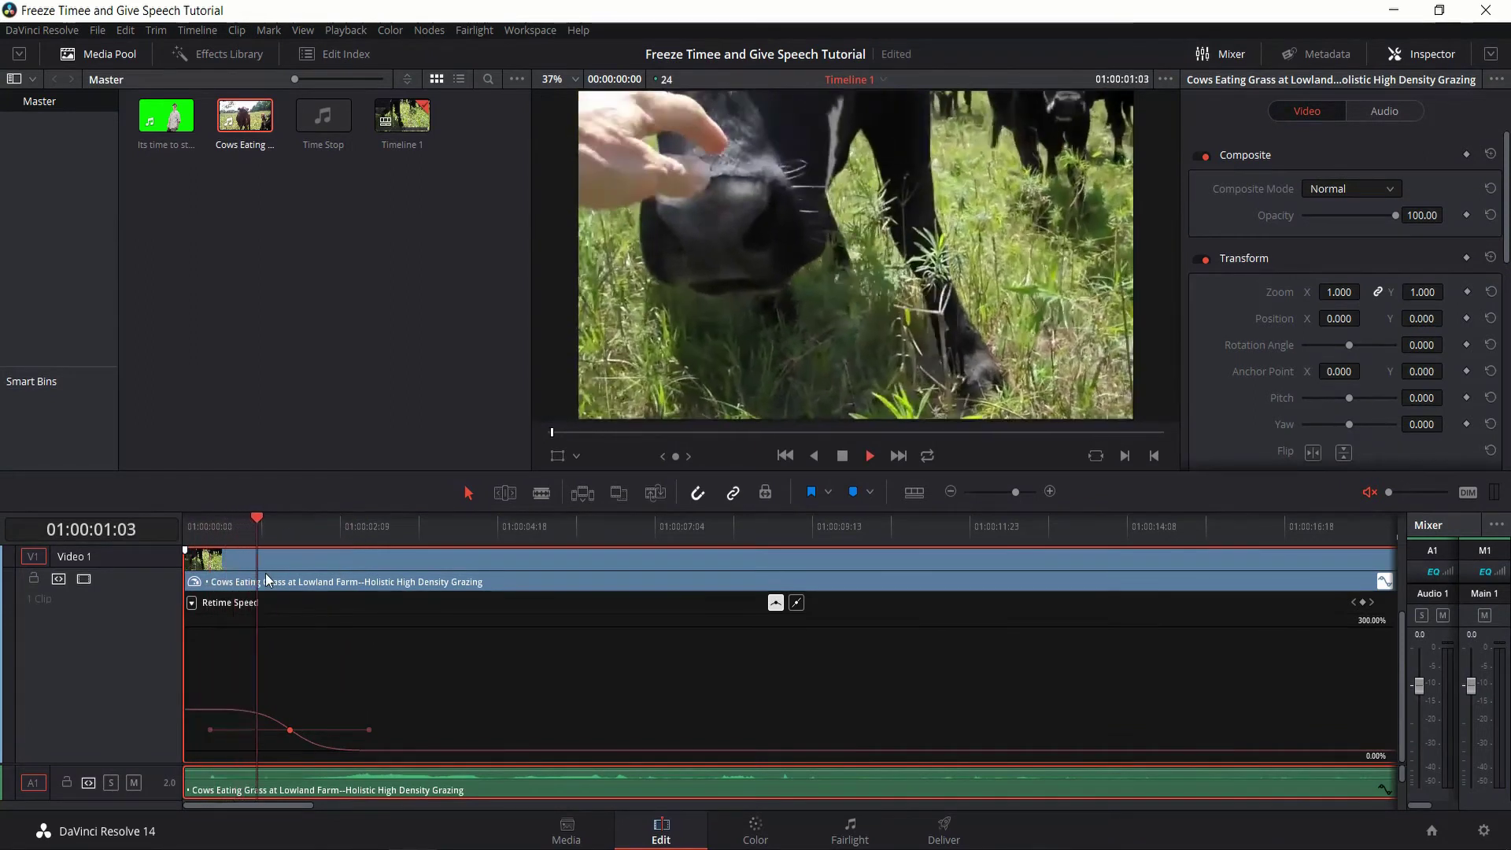
{"action": "key", "text": "space"}
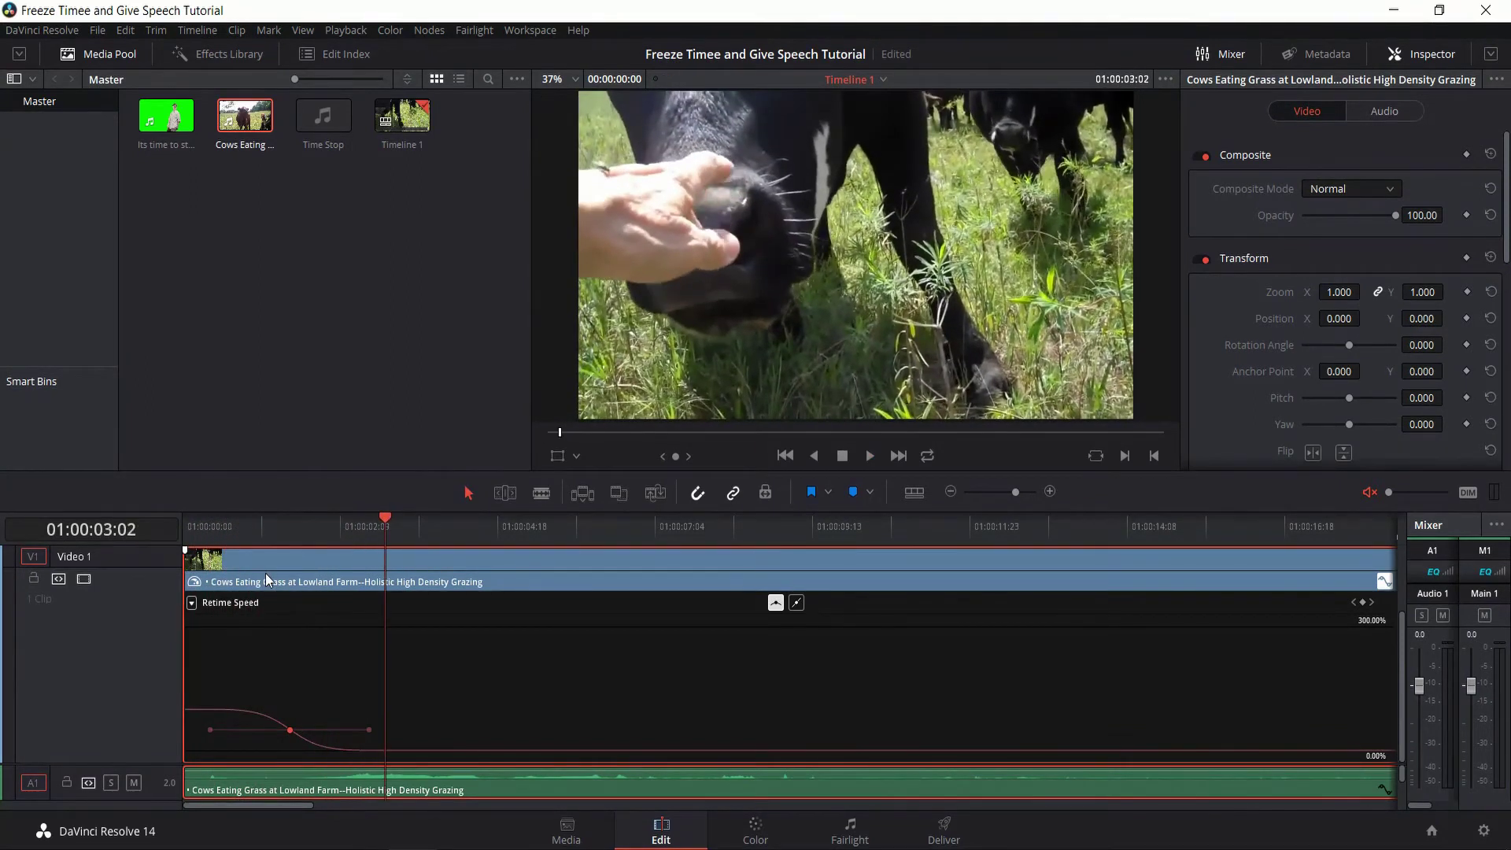
Blade the cow clip at 01:00:02:23 and zoom the timeline out to show everything
{"action": "left_click", "coordinate": [376, 532]}
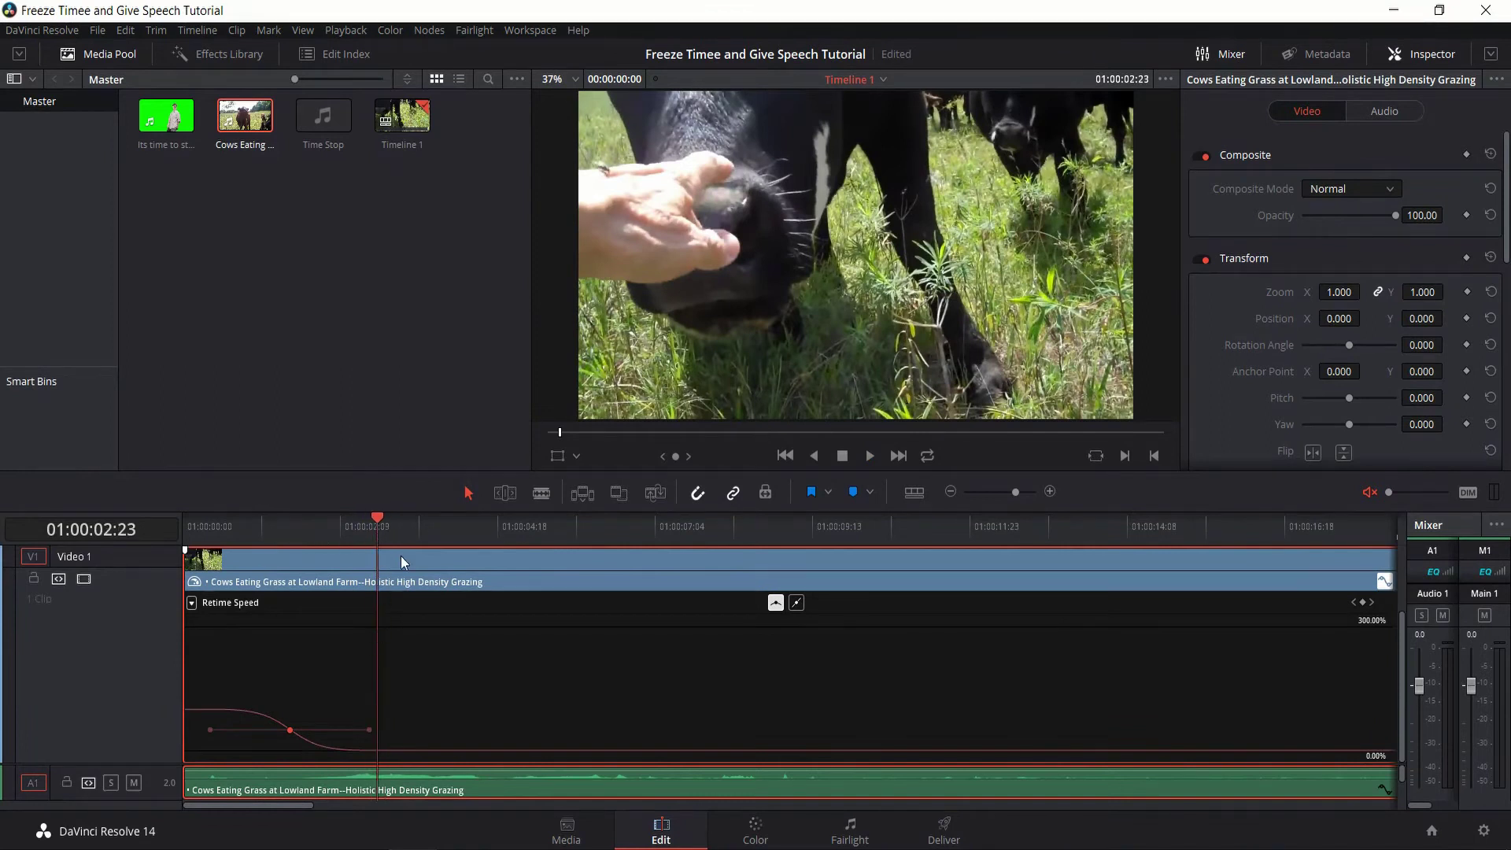
{"action": "left_click", "coordinate": [540, 493]}
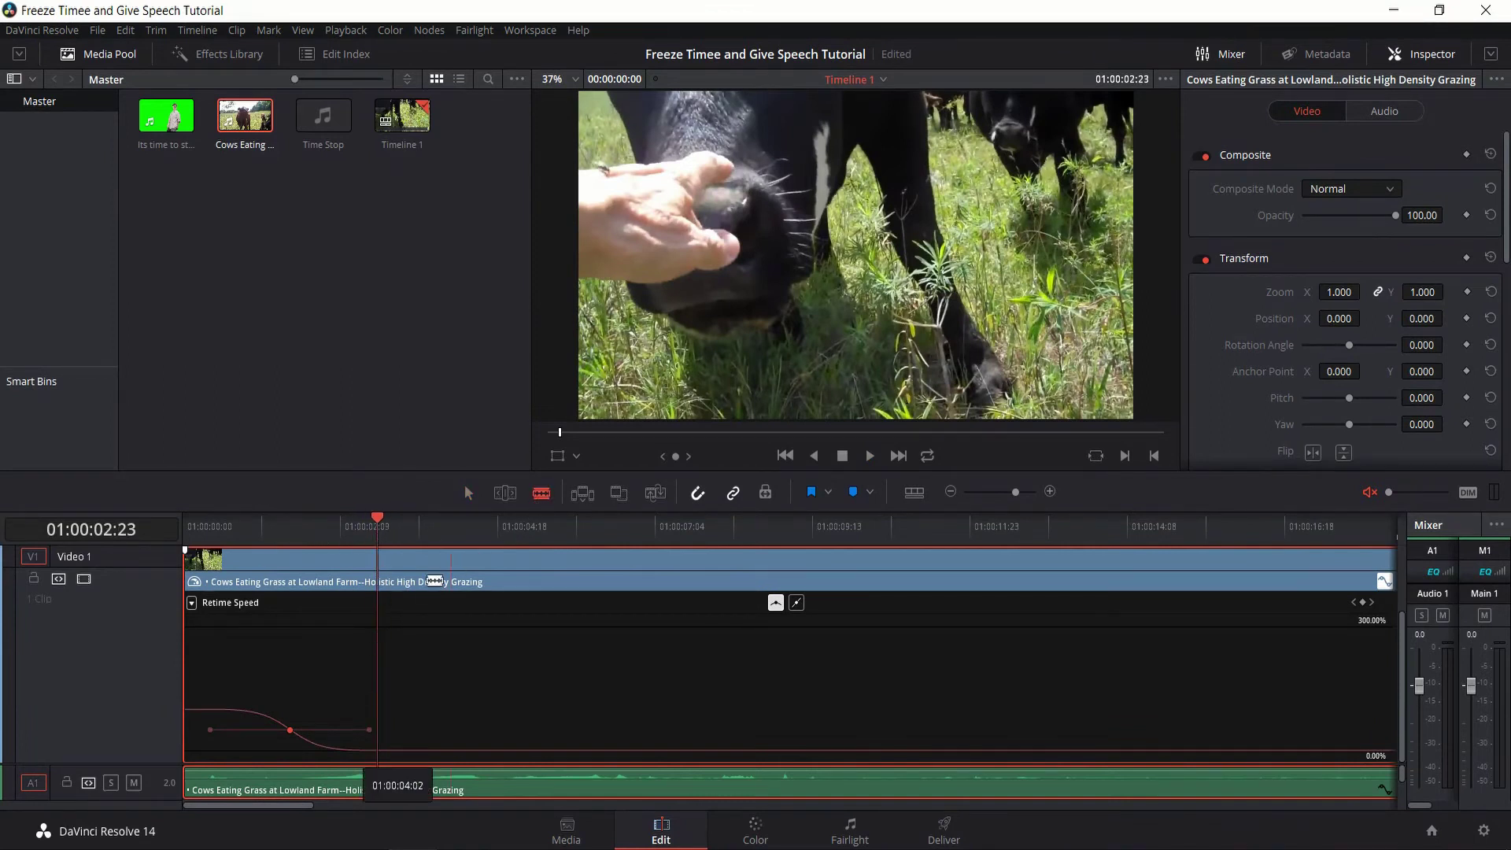
{"action": "left_click", "coordinate": [380, 574]}
{"action": "key", "text": "a"}
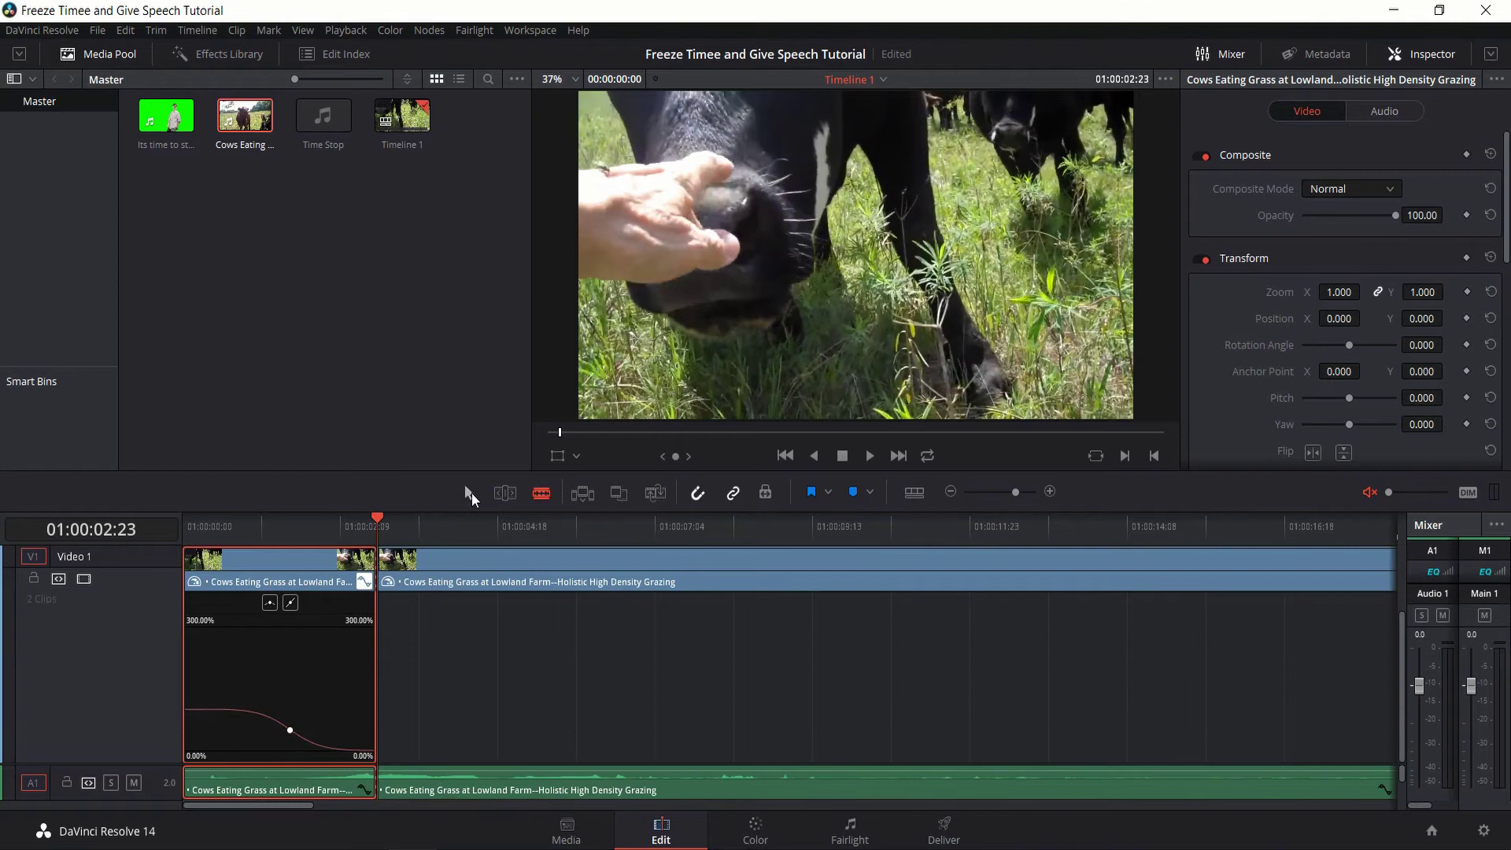
{"action": "key", "text": "ctrl+minus"}
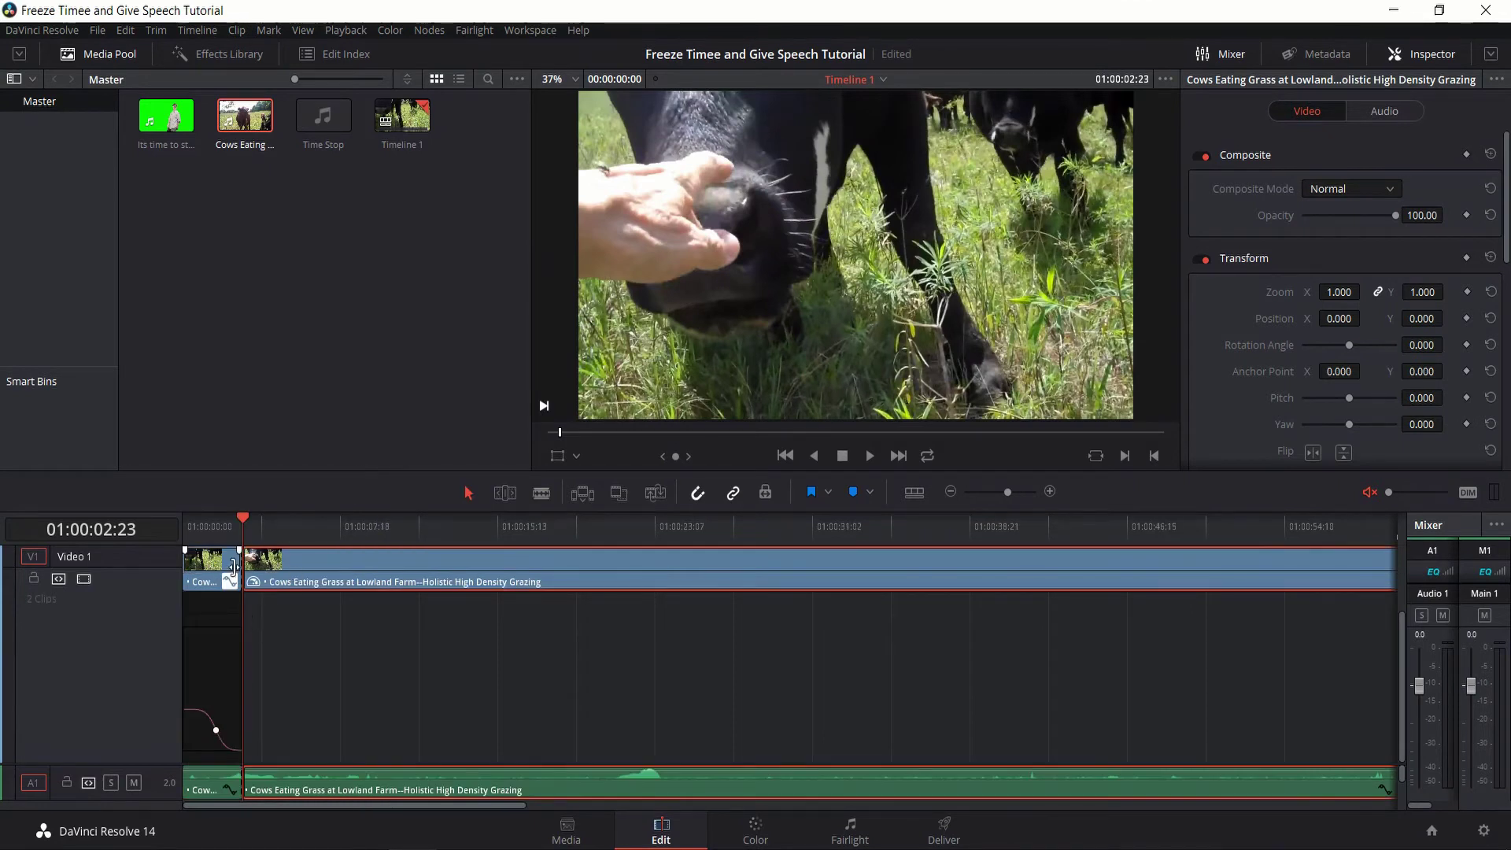
Grab a still of the cow frame at 01:00:02:23 into the Color page gallery
{"action": "left_click", "coordinate": [755, 834]}
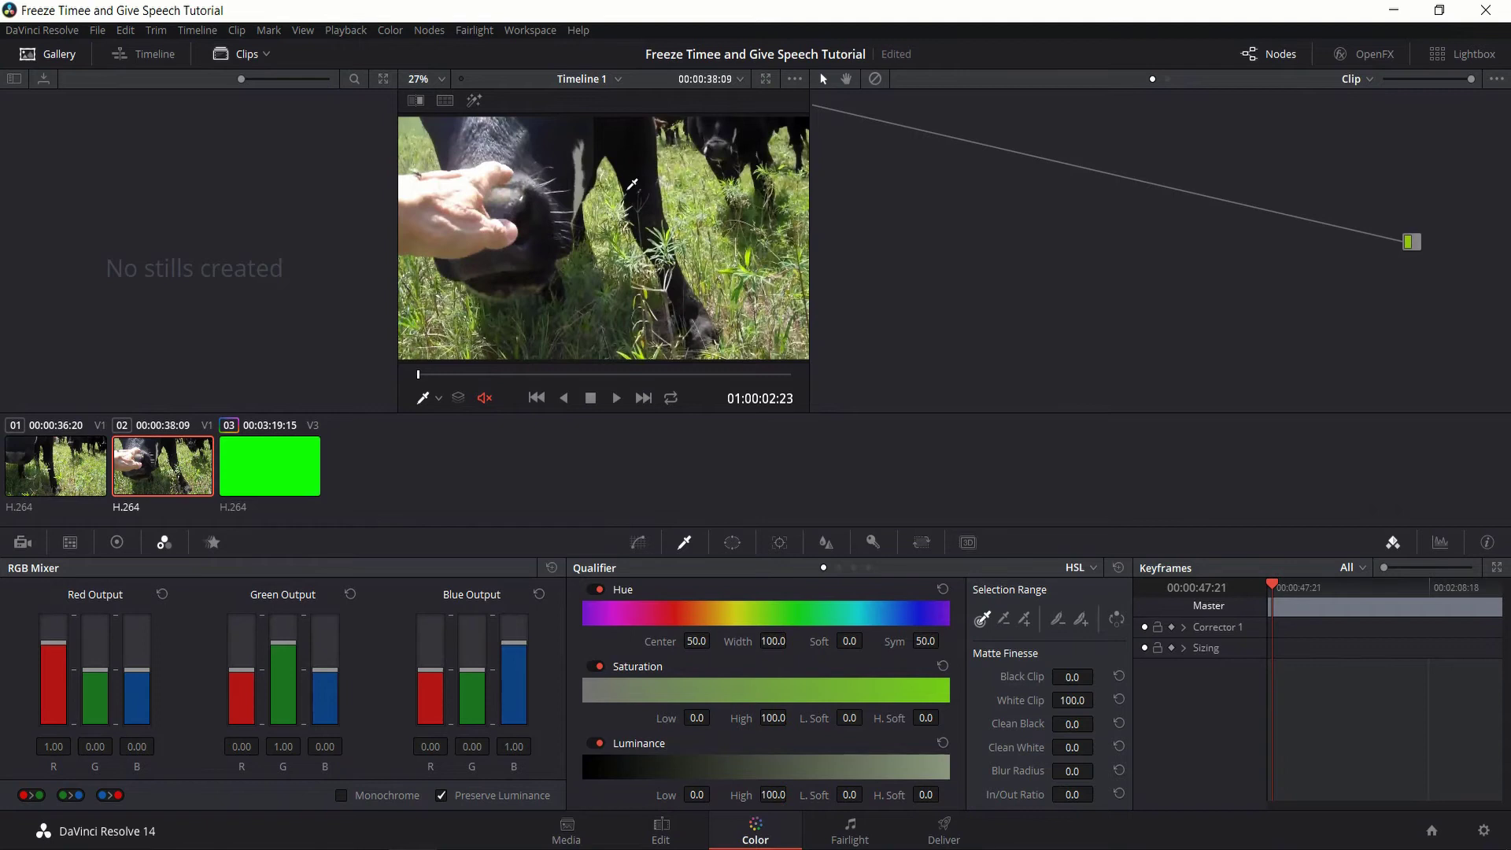
{"action": "right_click", "coordinate": [613, 198]}
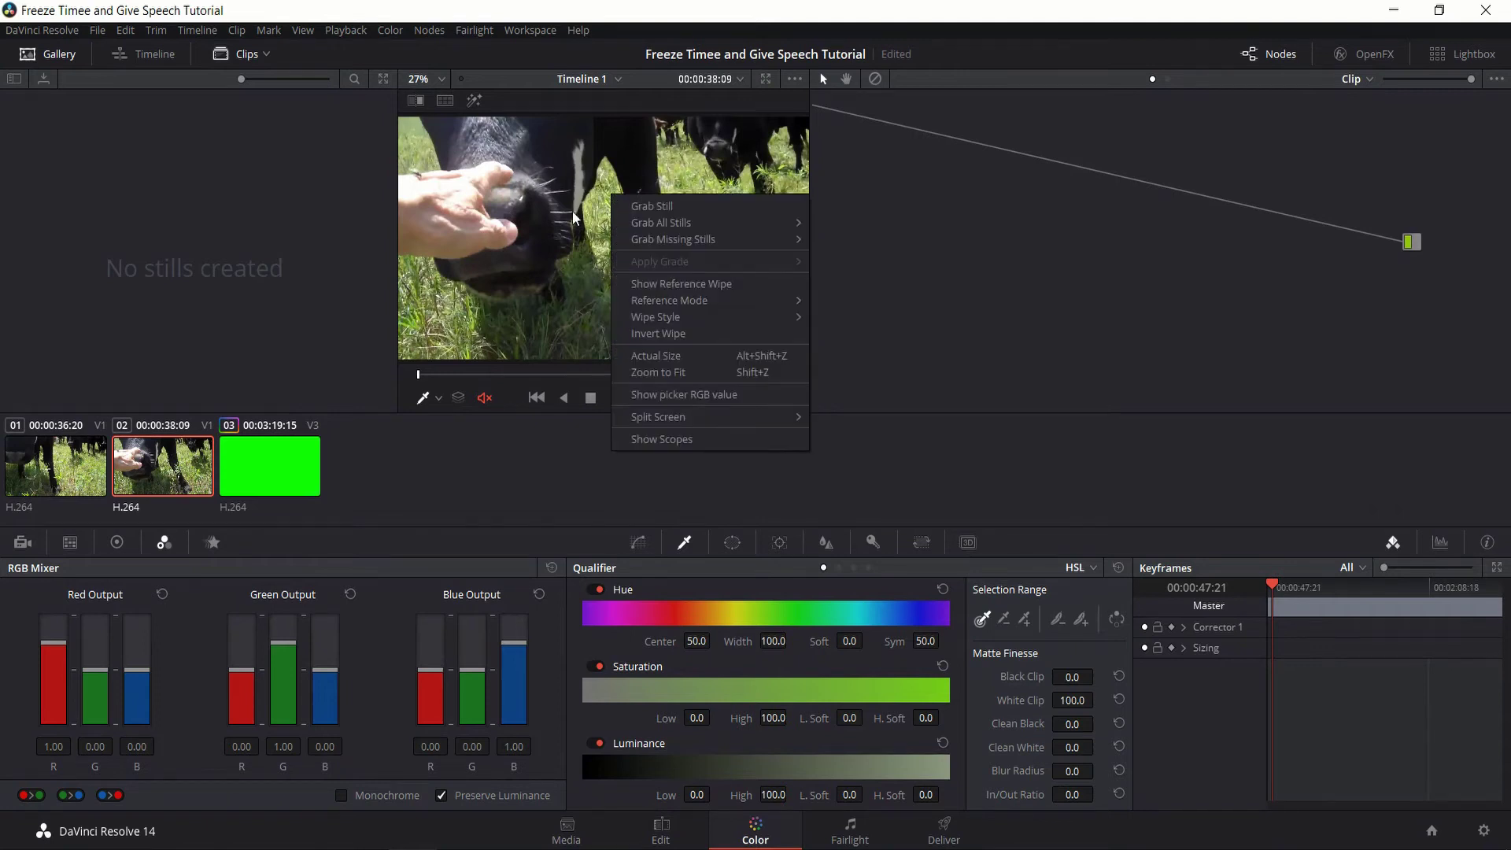
{"action": "left_click", "coordinate": [648, 209]}
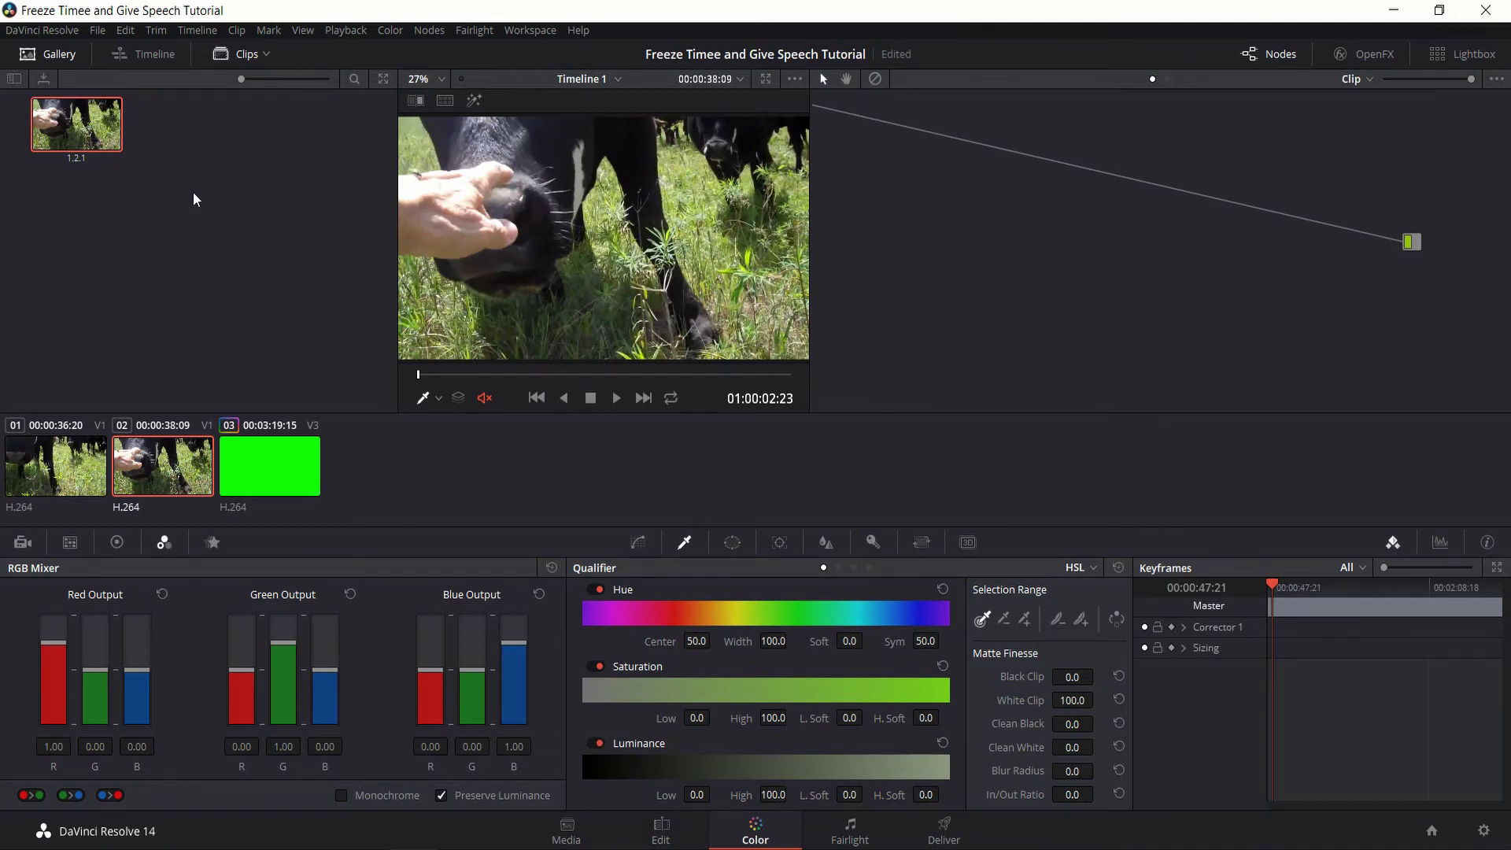
Bring up the export window for the grabbed still 1.2.1
{"action": "left_click", "coordinate": [661, 830]}
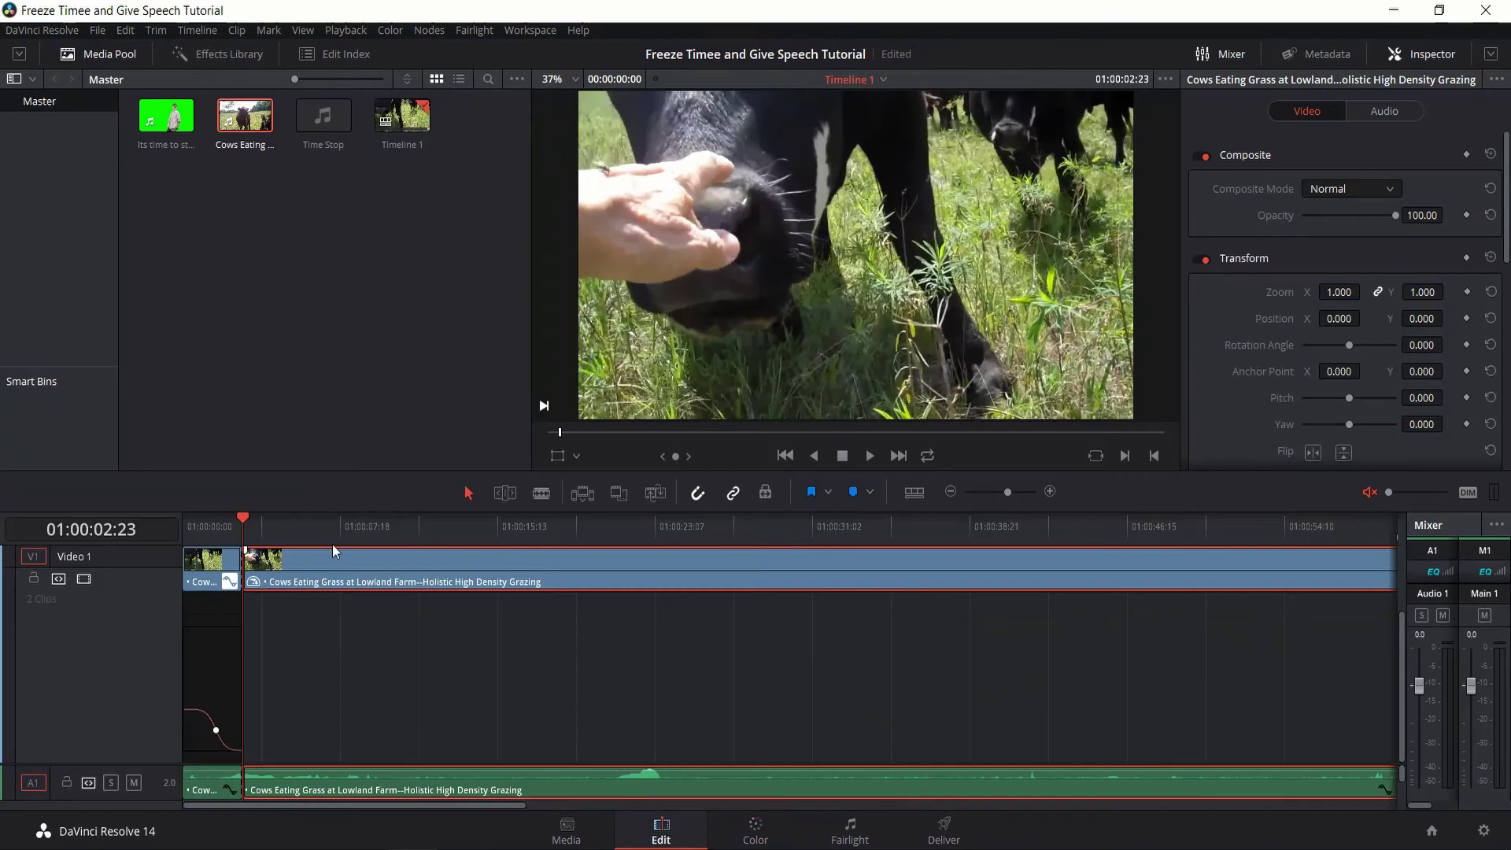
{"action": "key", "text": "shift+6"}
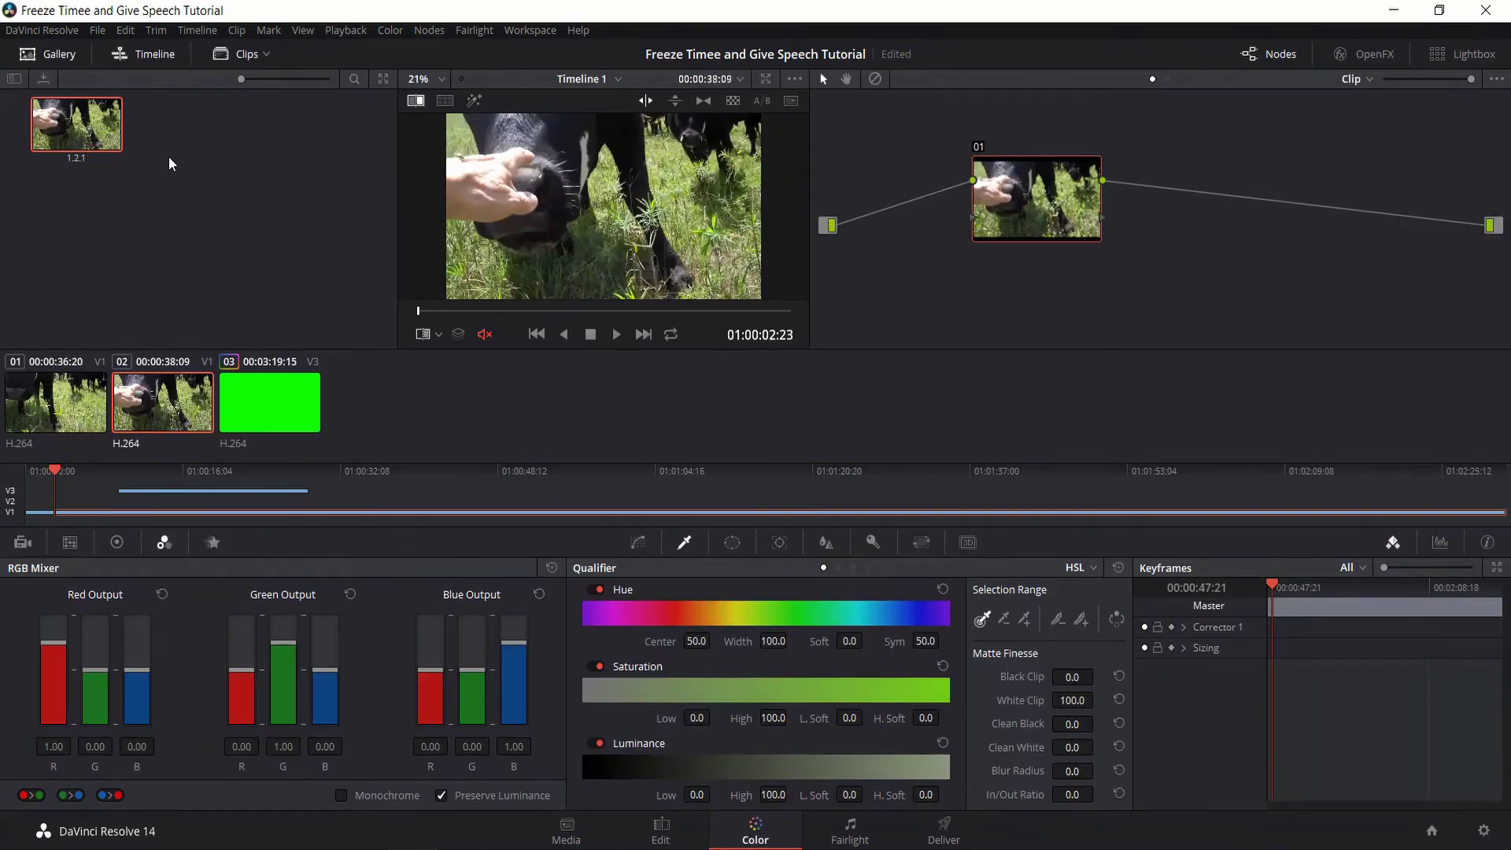
{"action": "right_click", "coordinate": [95, 136]}
{"action": "left_click", "coordinate": [178, 307]}
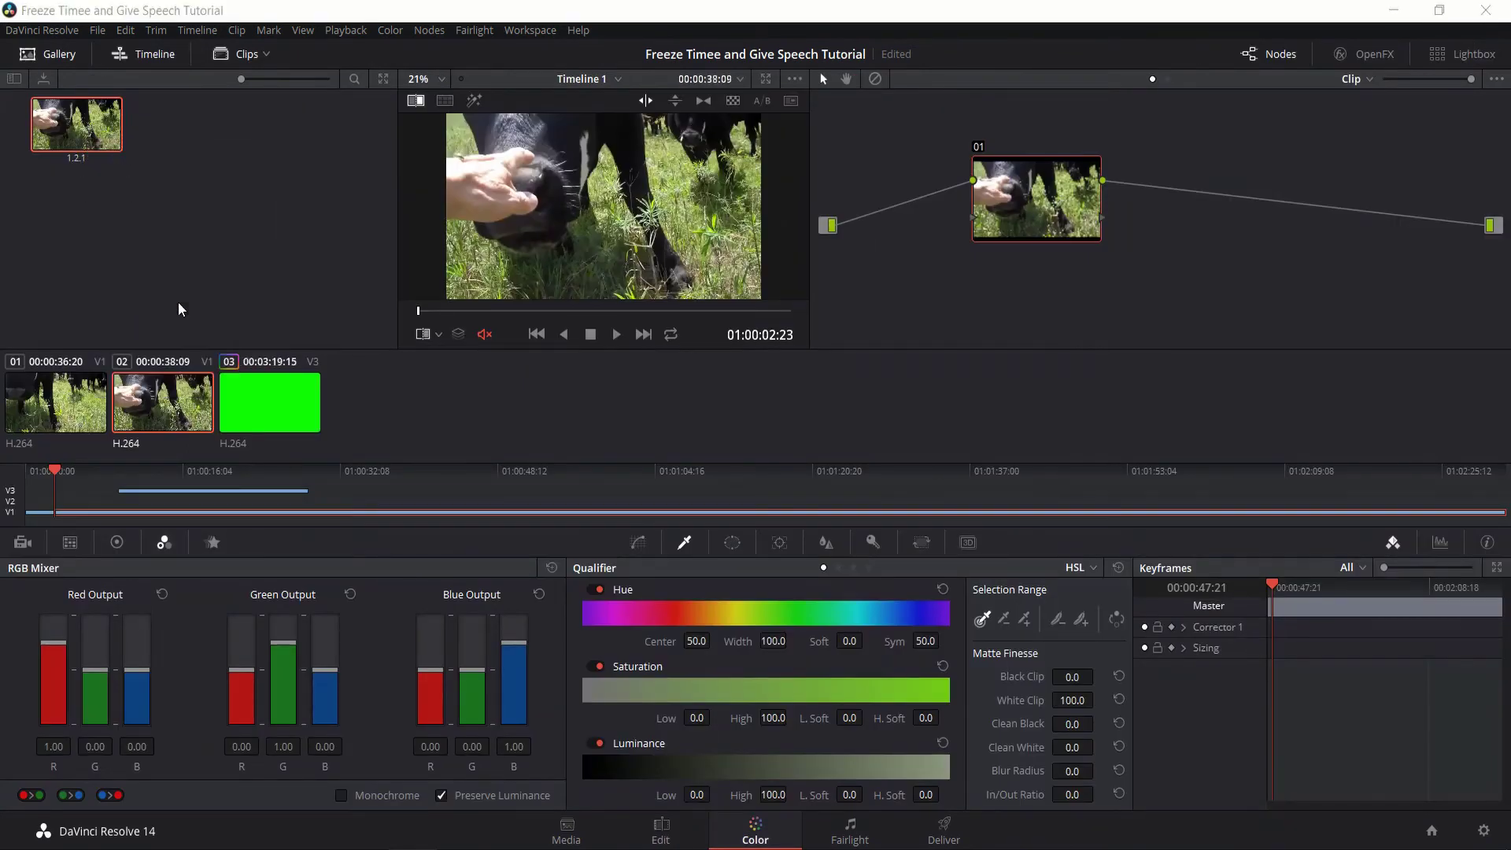
Export the still to the Desktop as JPEG named 'frame' and import it into the Media Pool
{"action": "left_click_drag", "start_coordinate": [212, 29], "coordinate": [271, 90]}
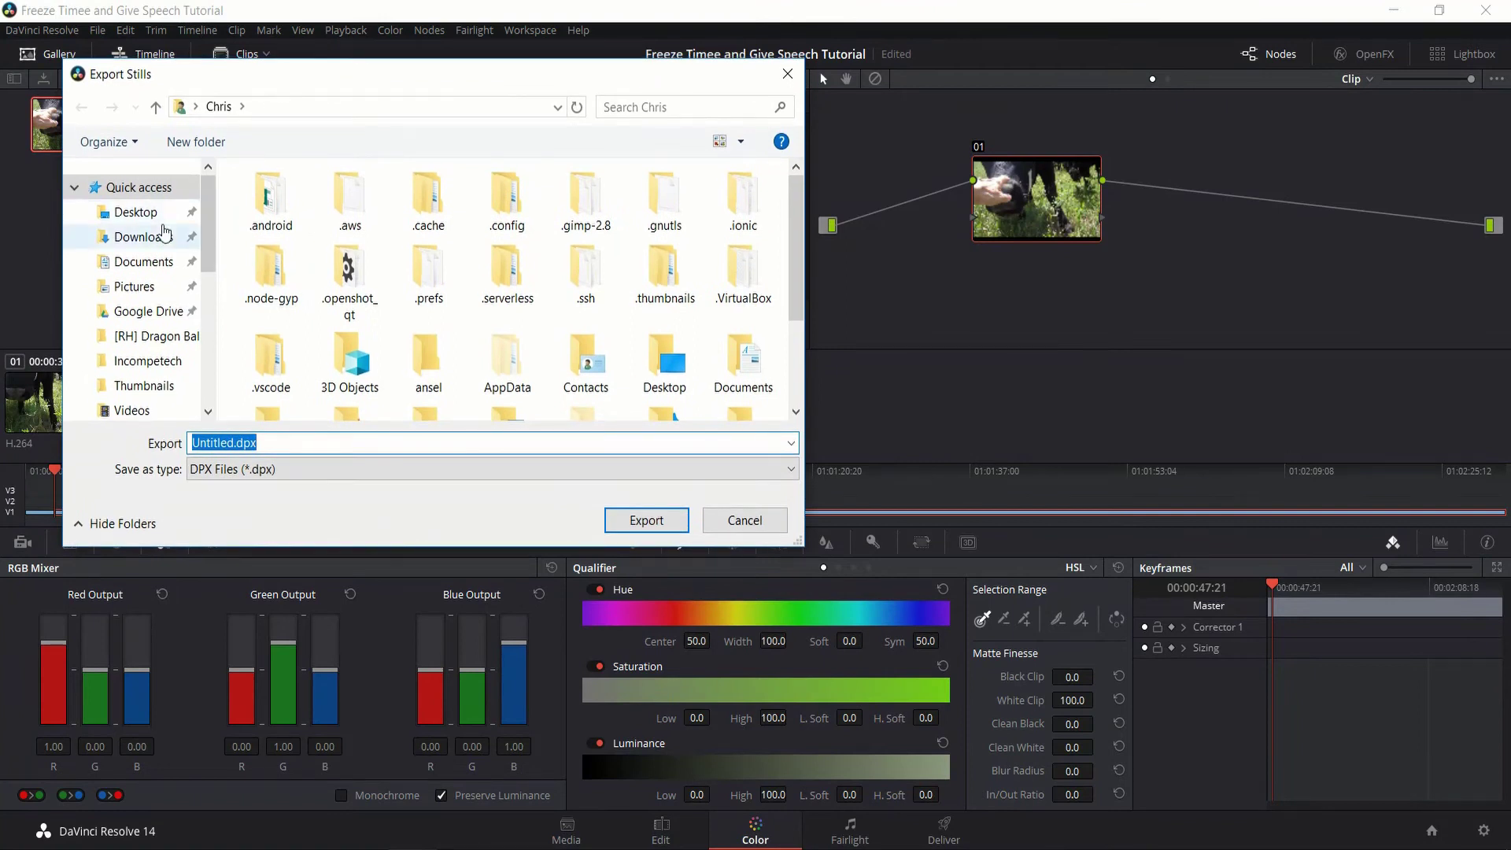
{"action": "left_click", "coordinate": [134, 212]}
{"action": "left_click", "coordinate": [271, 470]}
{"action": "left_click", "coordinate": [277, 540]}
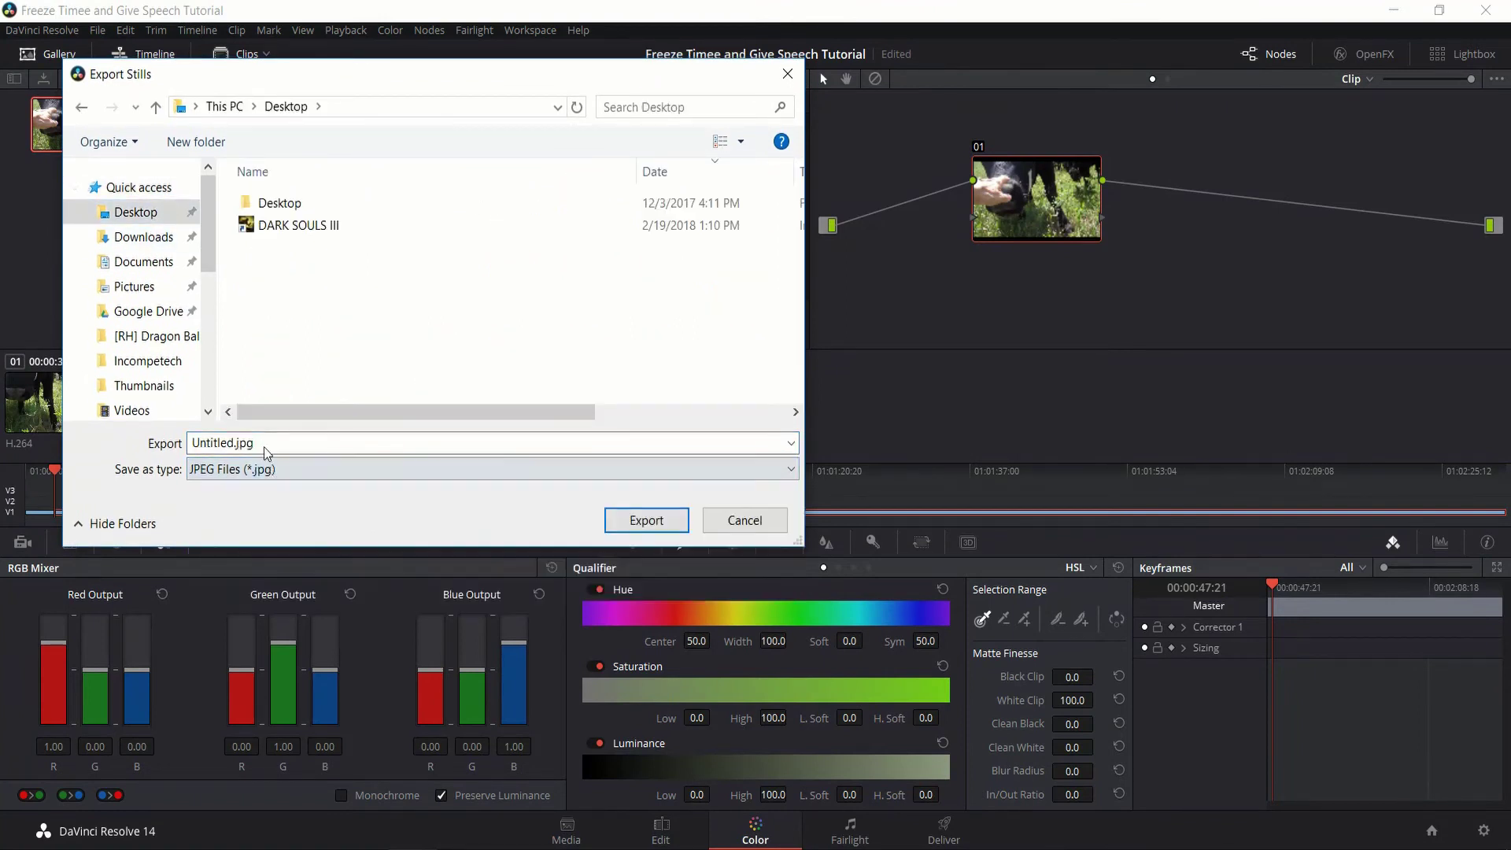
{"action": "left_click", "coordinate": [233, 443]}
{"action": "double_click", "coordinate": [236, 442]}
{"action": "type", "text": "frame"}
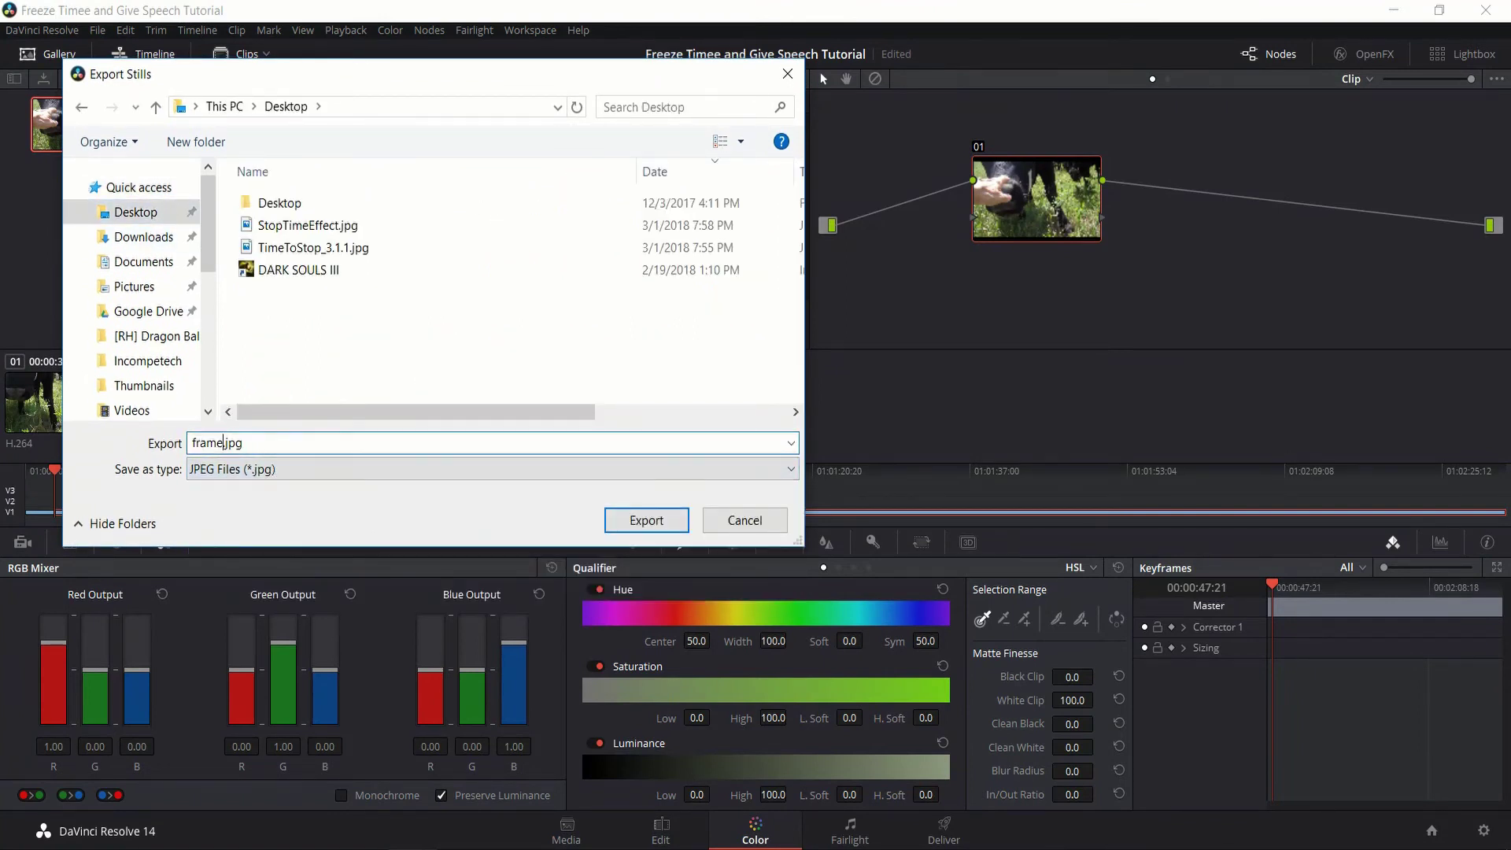
{"action": "key", "text": "Return"}
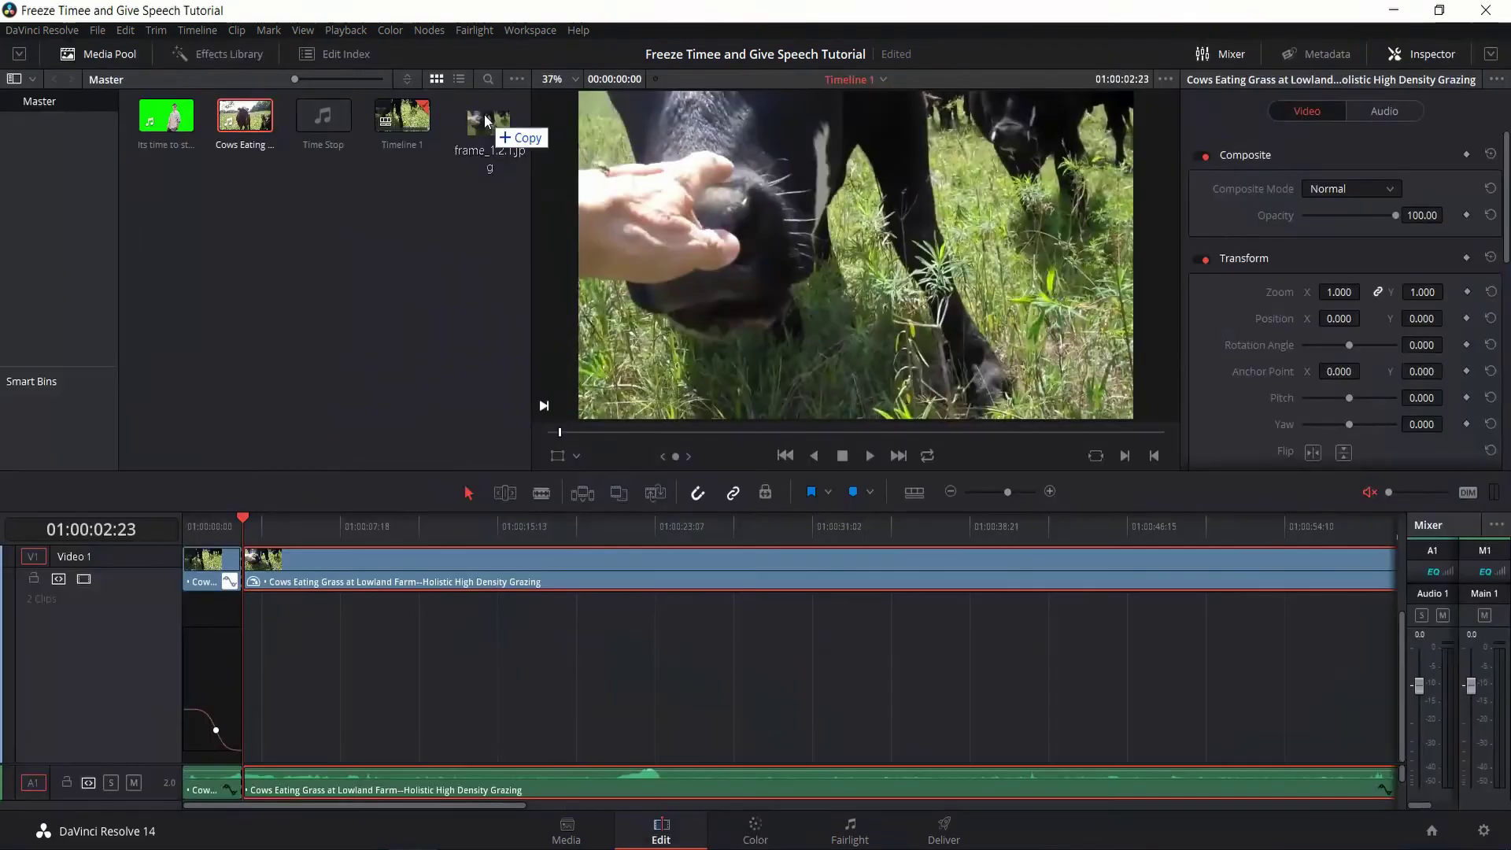
{"action": "left_click_drag", "start_coordinate": [486, 119], "coordinate": [333, 186]}
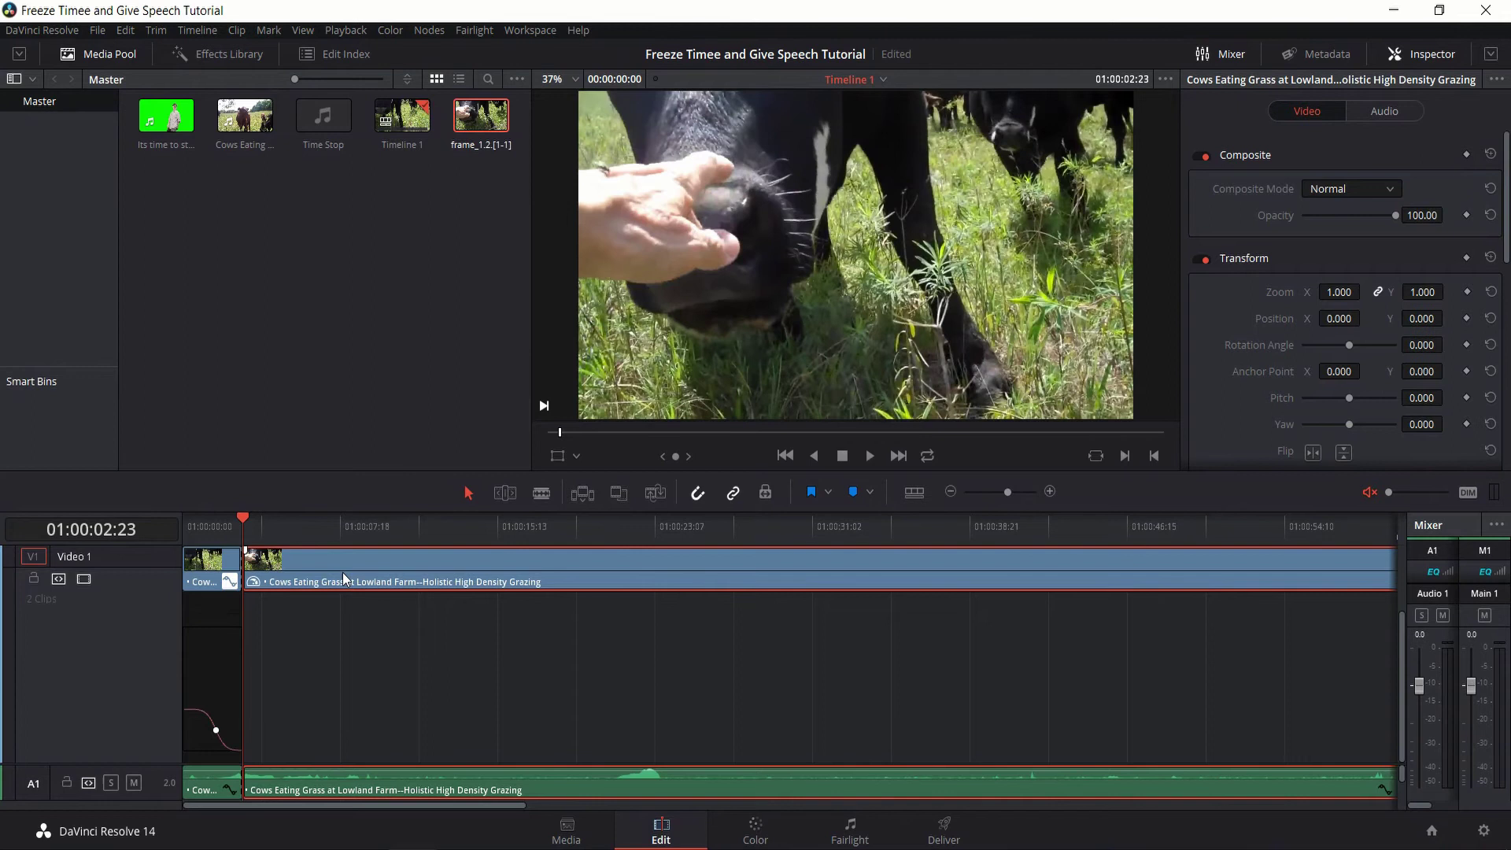
Swap the remaining cow footage for the frame_1.2.[1-1] still, extended to the greenscreen clip's end
{"action": "key", "text": "Delete"}
{"action": "left_click_drag", "start_coordinate": [481, 116], "coordinate": [244, 584]}
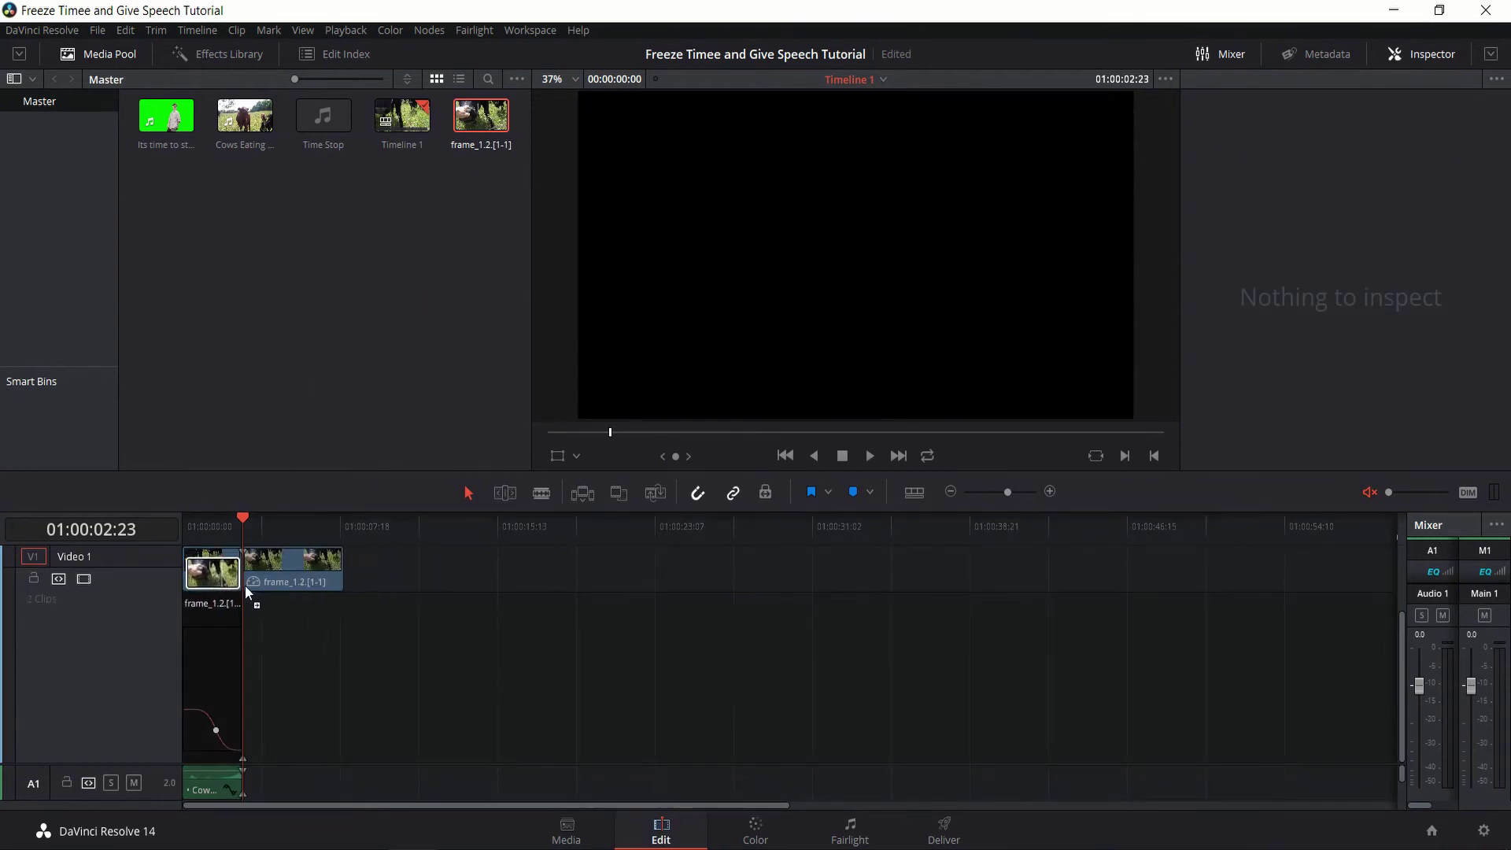
{"action": "key", "text": "Down"}
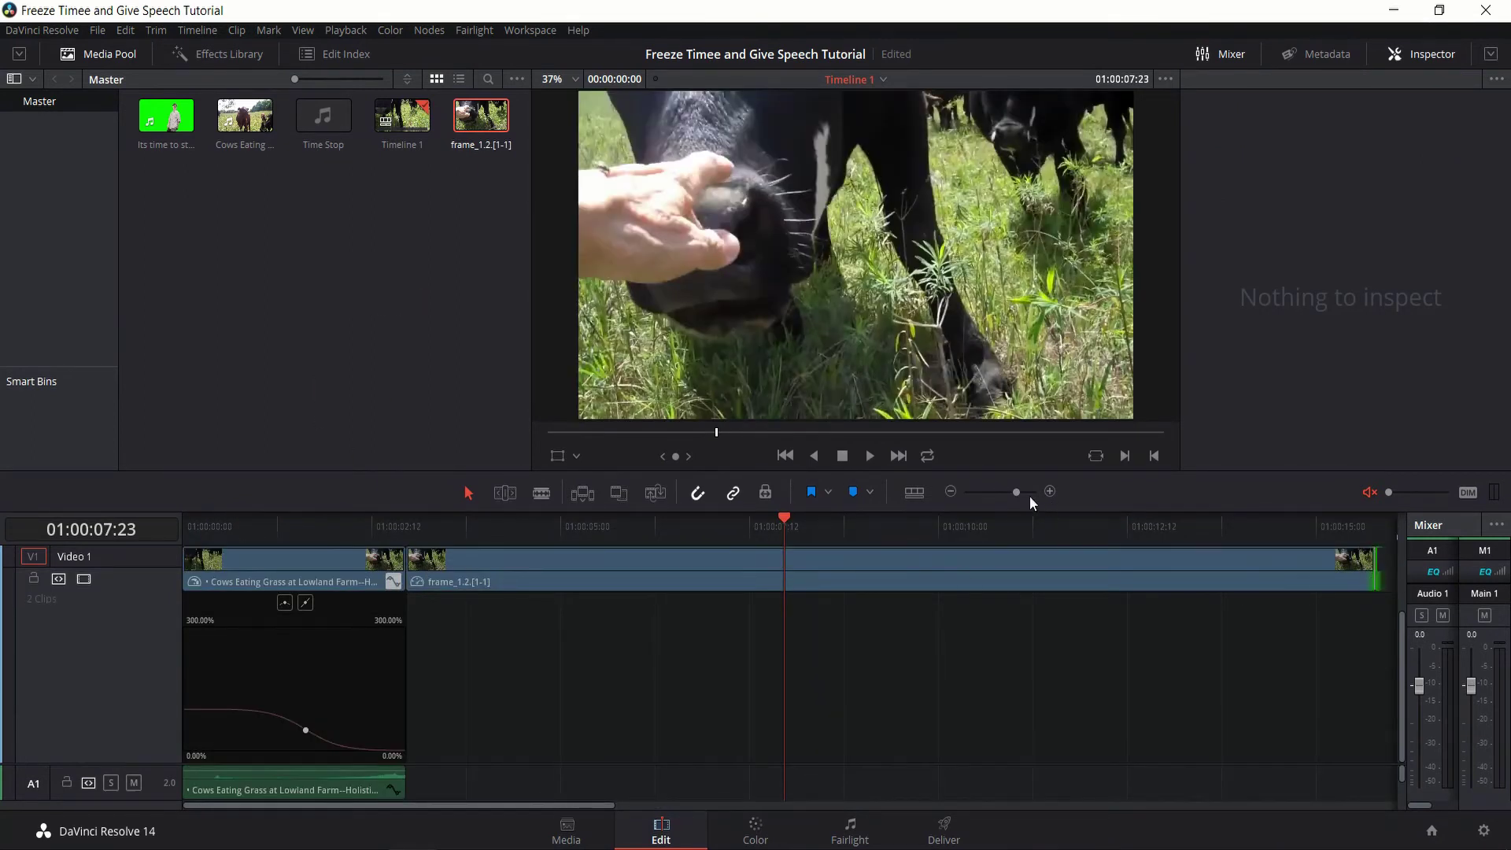
{"action": "left_click_drag", "start_coordinate": [1016, 492], "coordinate": [999, 493]}
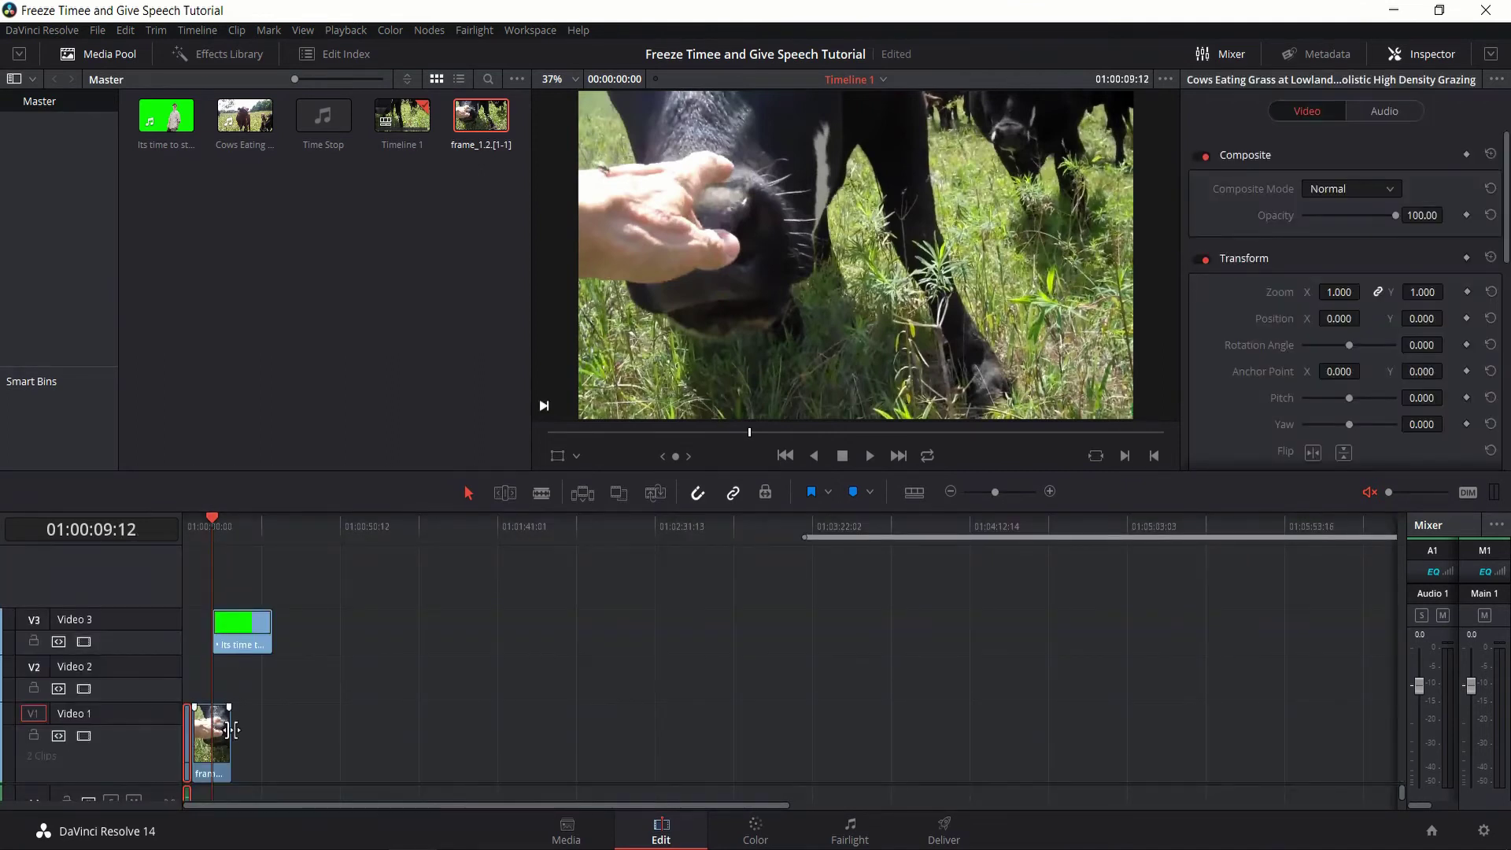
{"action": "left_click_drag", "start_coordinate": [233, 729], "coordinate": [271, 730]}
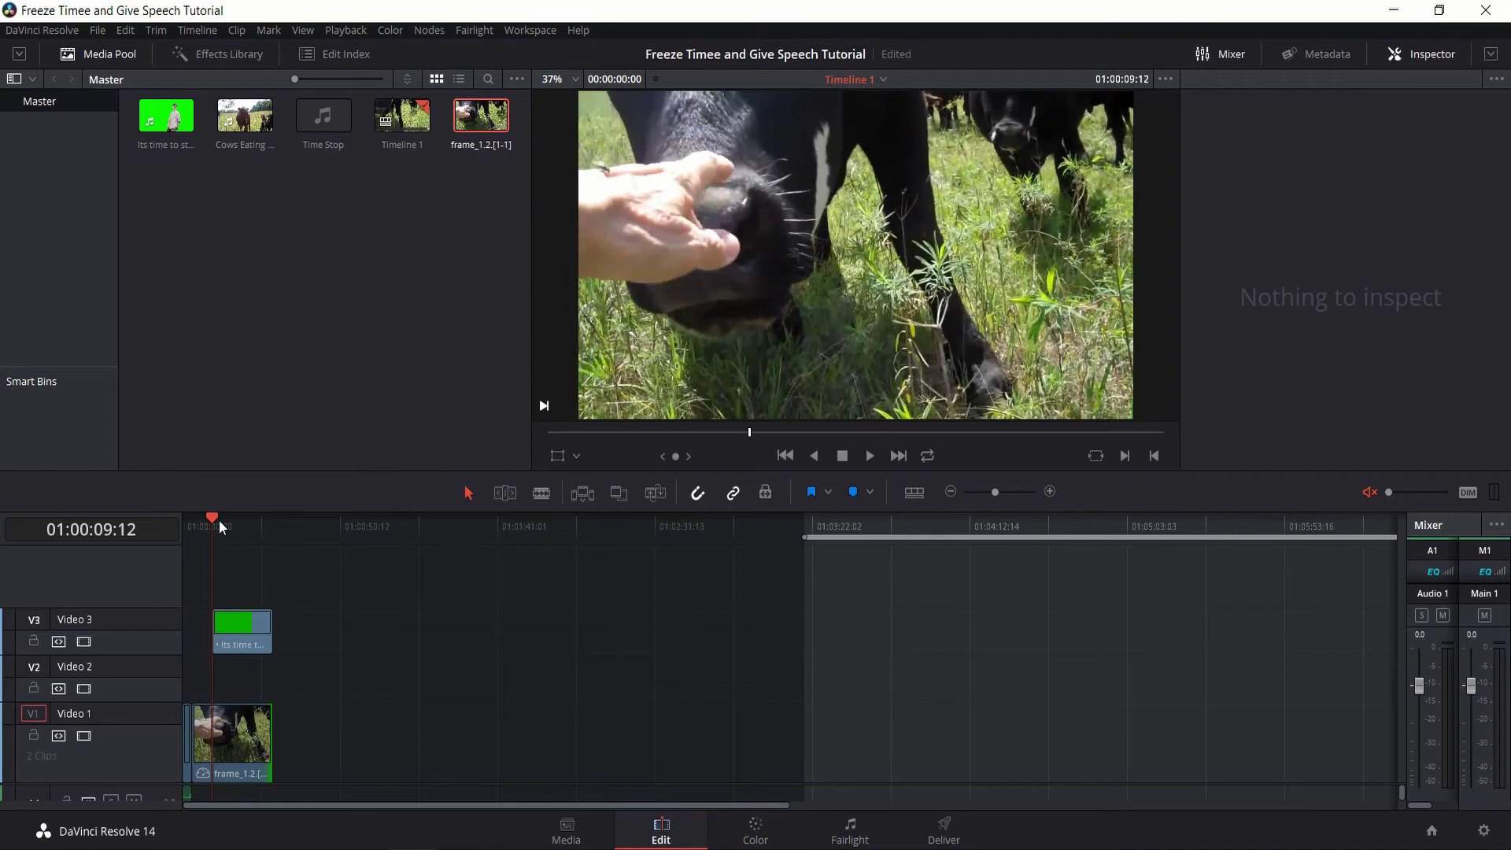
{"action": "left_click_drag", "start_coordinate": [219, 520], "coordinate": [156, 521]}
{"action": "left_click_drag", "start_coordinate": [993, 491], "coordinate": [1009, 489]}
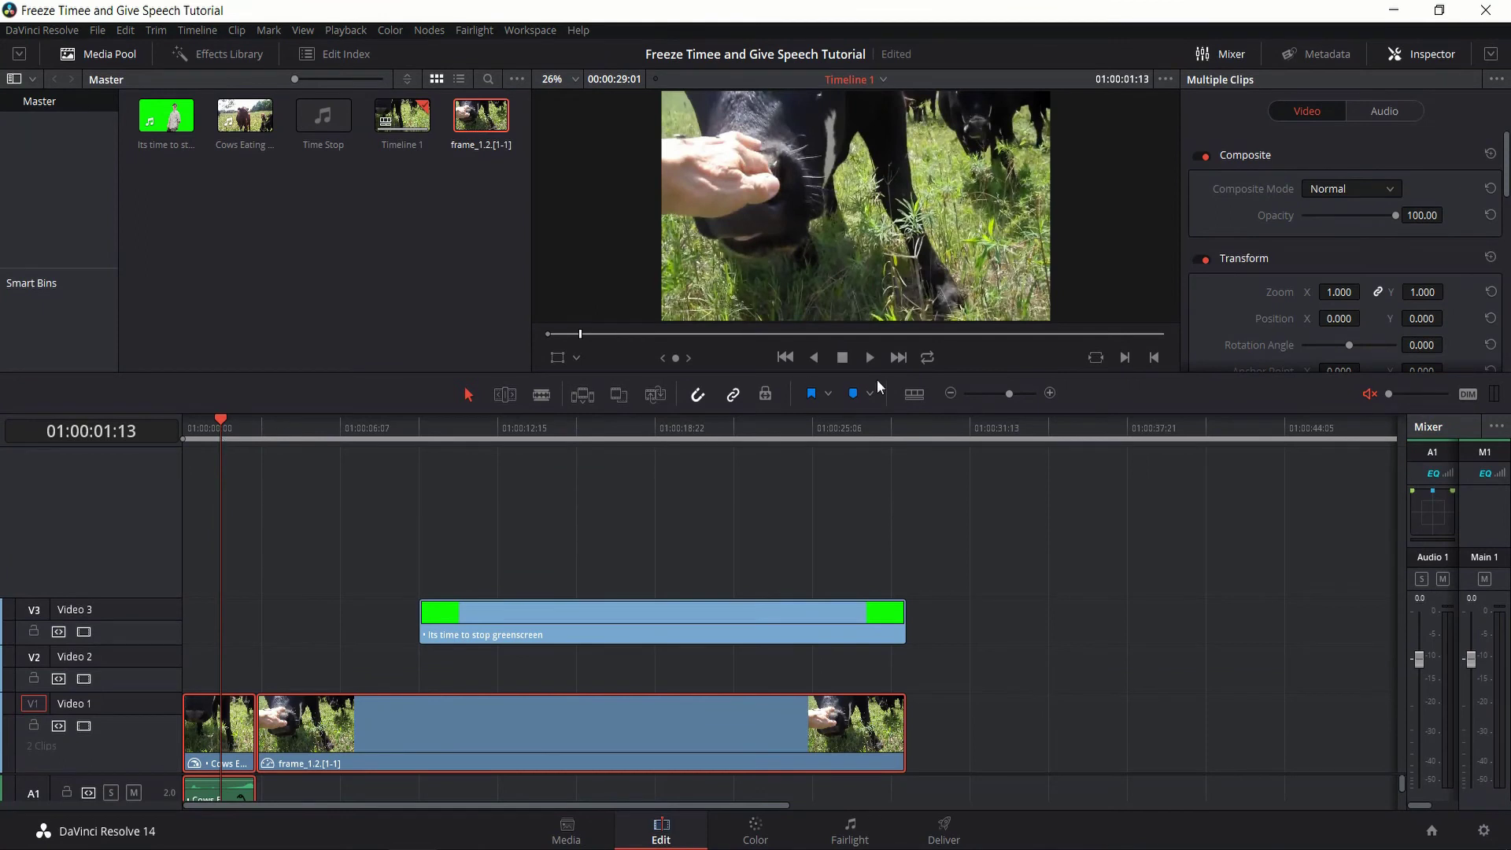
Paste copies of the cow clip and still, and move them onto Video 2 at the timeline start
{"action": "left_click", "coordinate": [963, 425]}
{"action": "key", "text": "ctrl+v"}
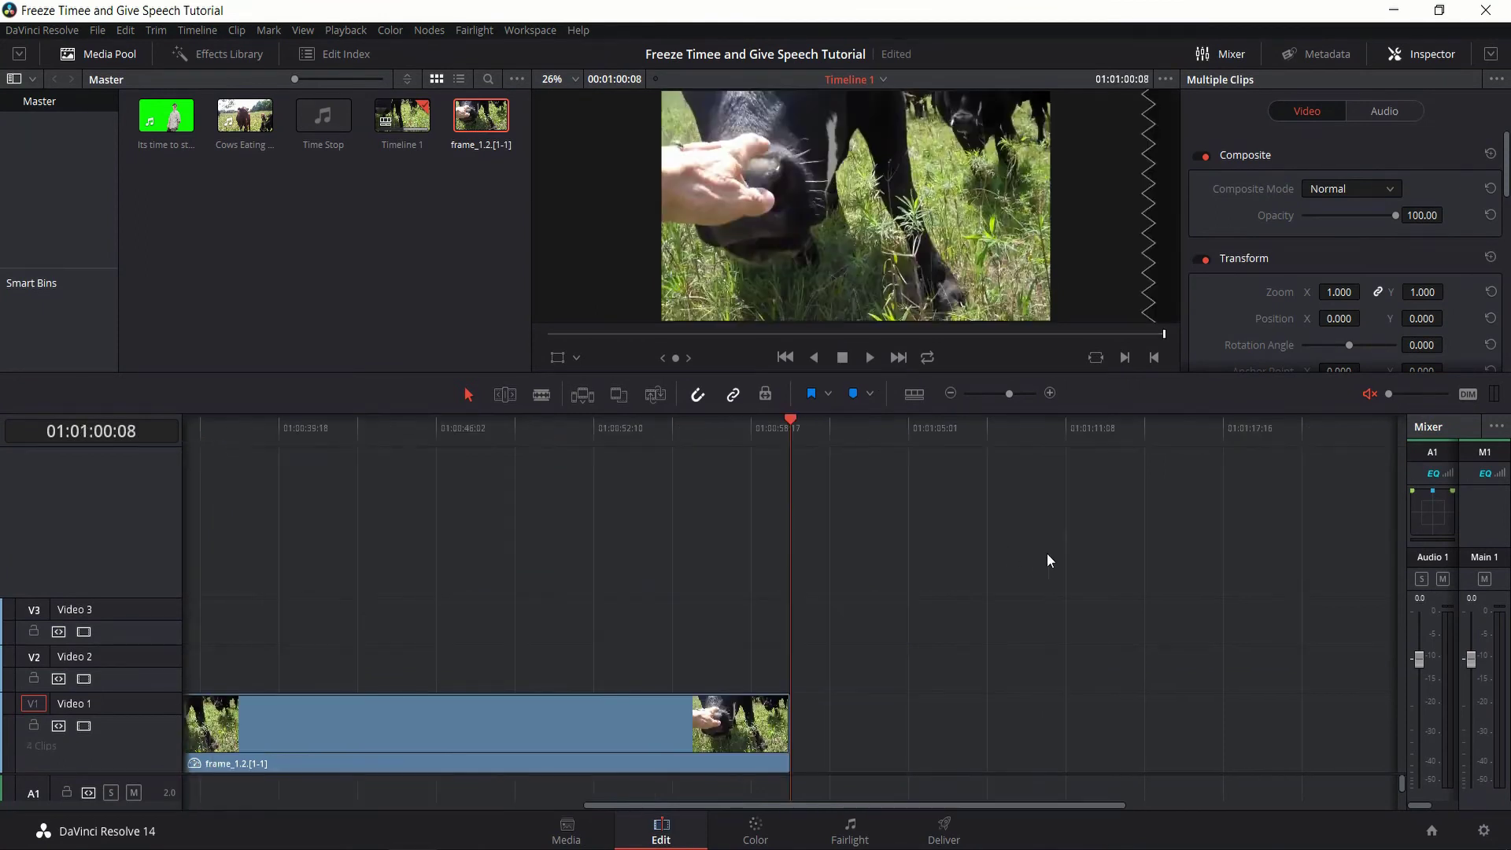
{"action": "left_click_drag", "start_coordinate": [809, 809], "coordinate": [599, 686]}
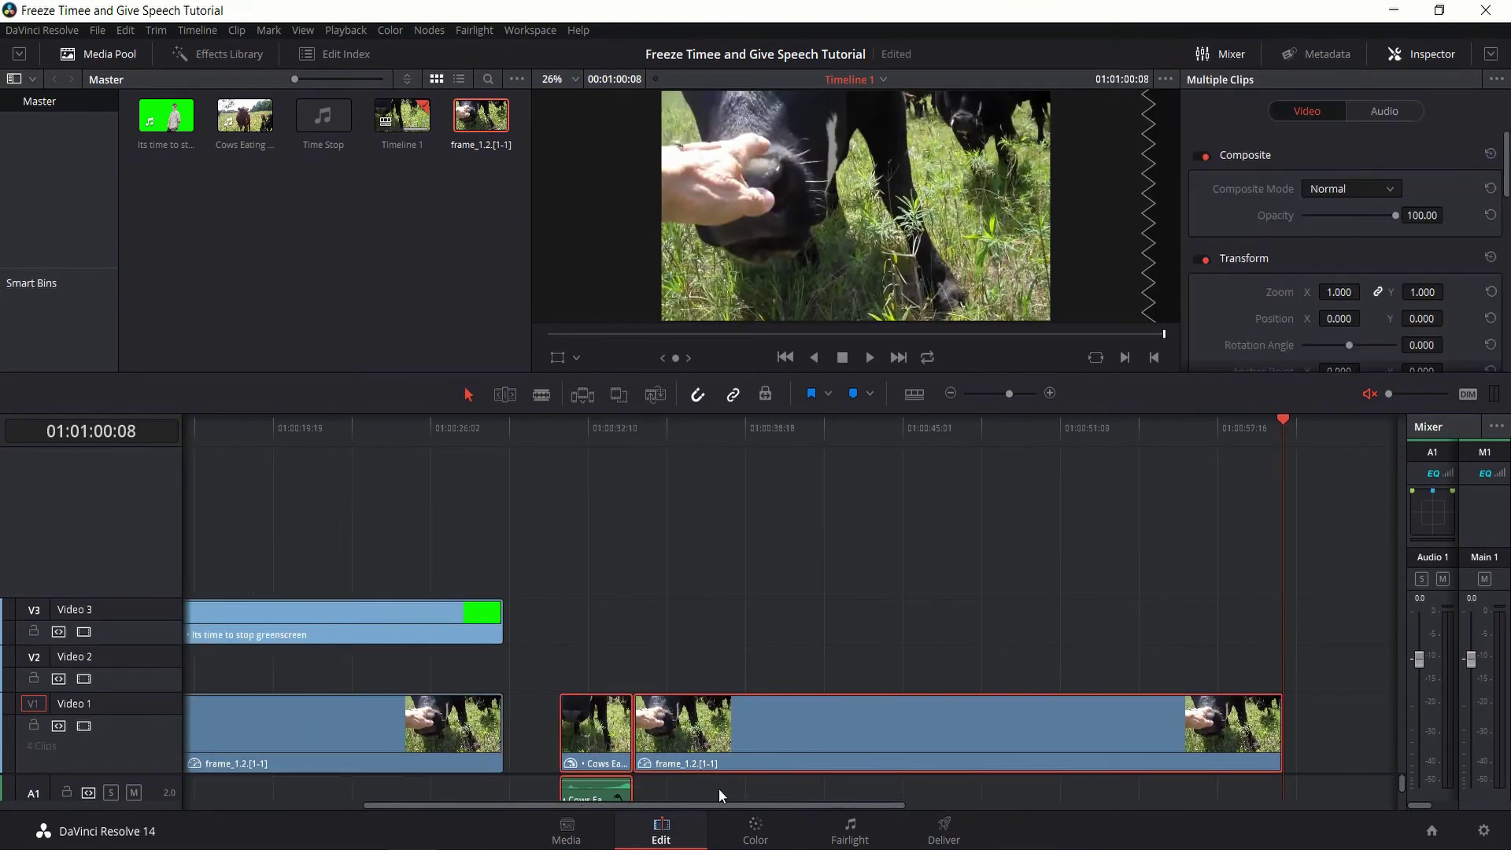
{"action": "left_click_drag", "start_coordinate": [392, 806], "coordinate": [211, 805]}
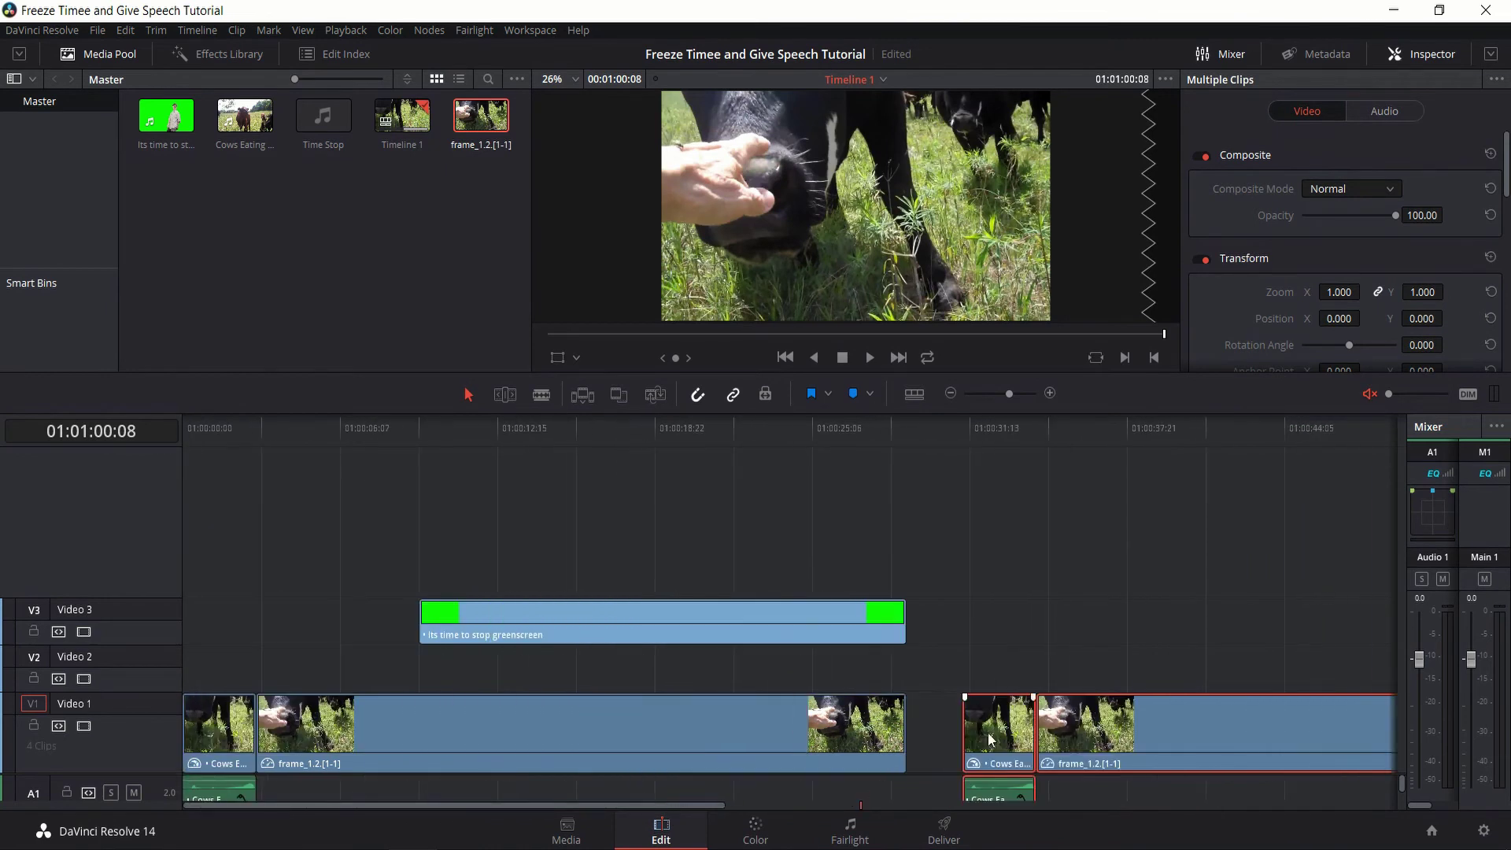
{"action": "left_click_drag", "start_coordinate": [969, 713], "coordinate": [191, 658]}
{"action": "left_click_drag", "start_coordinate": [191, 658], "coordinate": [191, 658]}
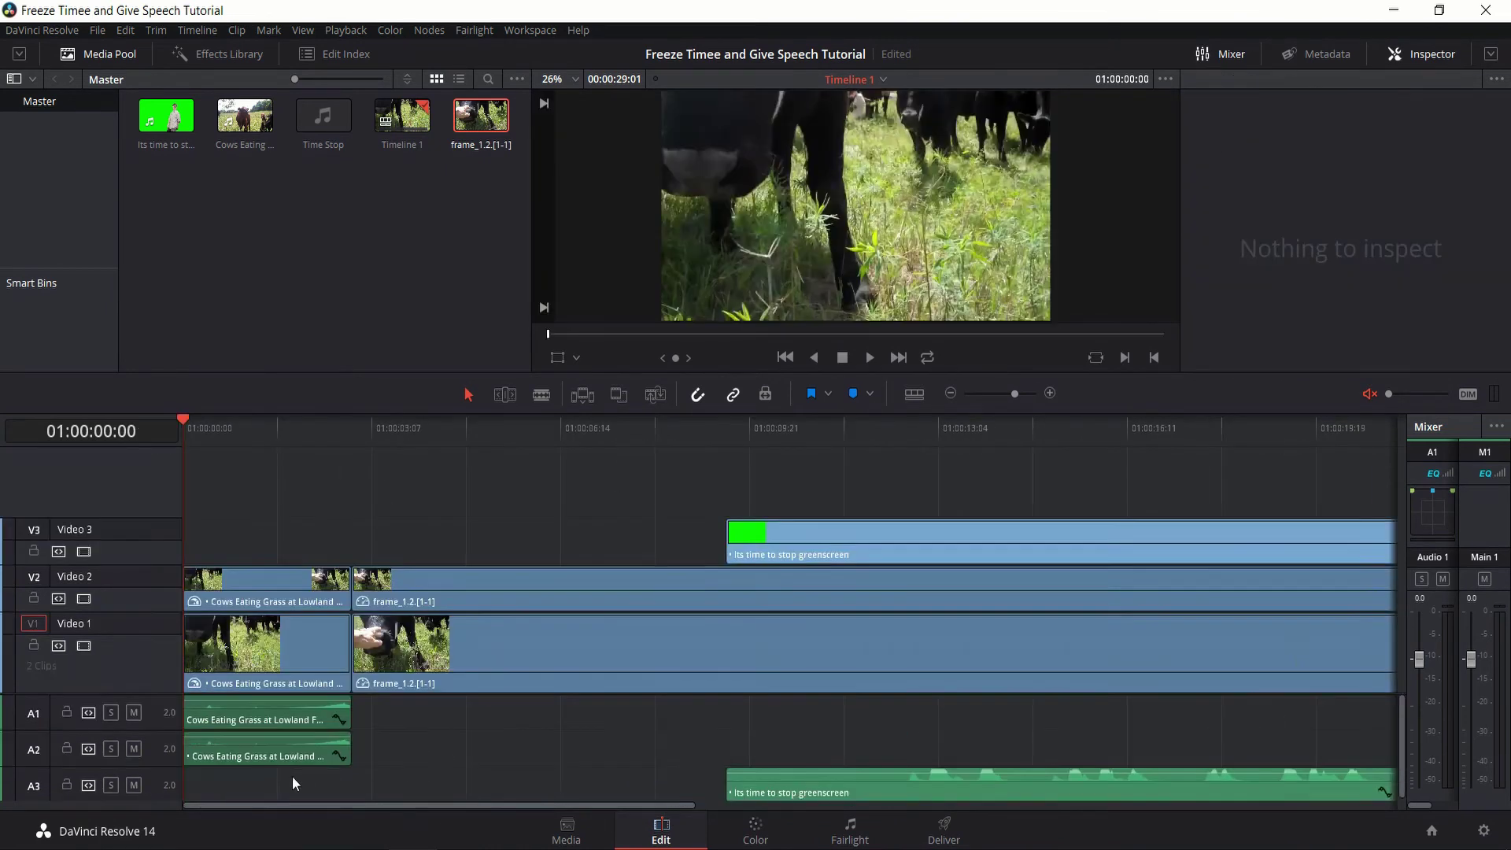
Delete the duplicate cow audio on A2 while Video 2 is temporarily locked
{"action": "left_click", "coordinate": [237, 757]}
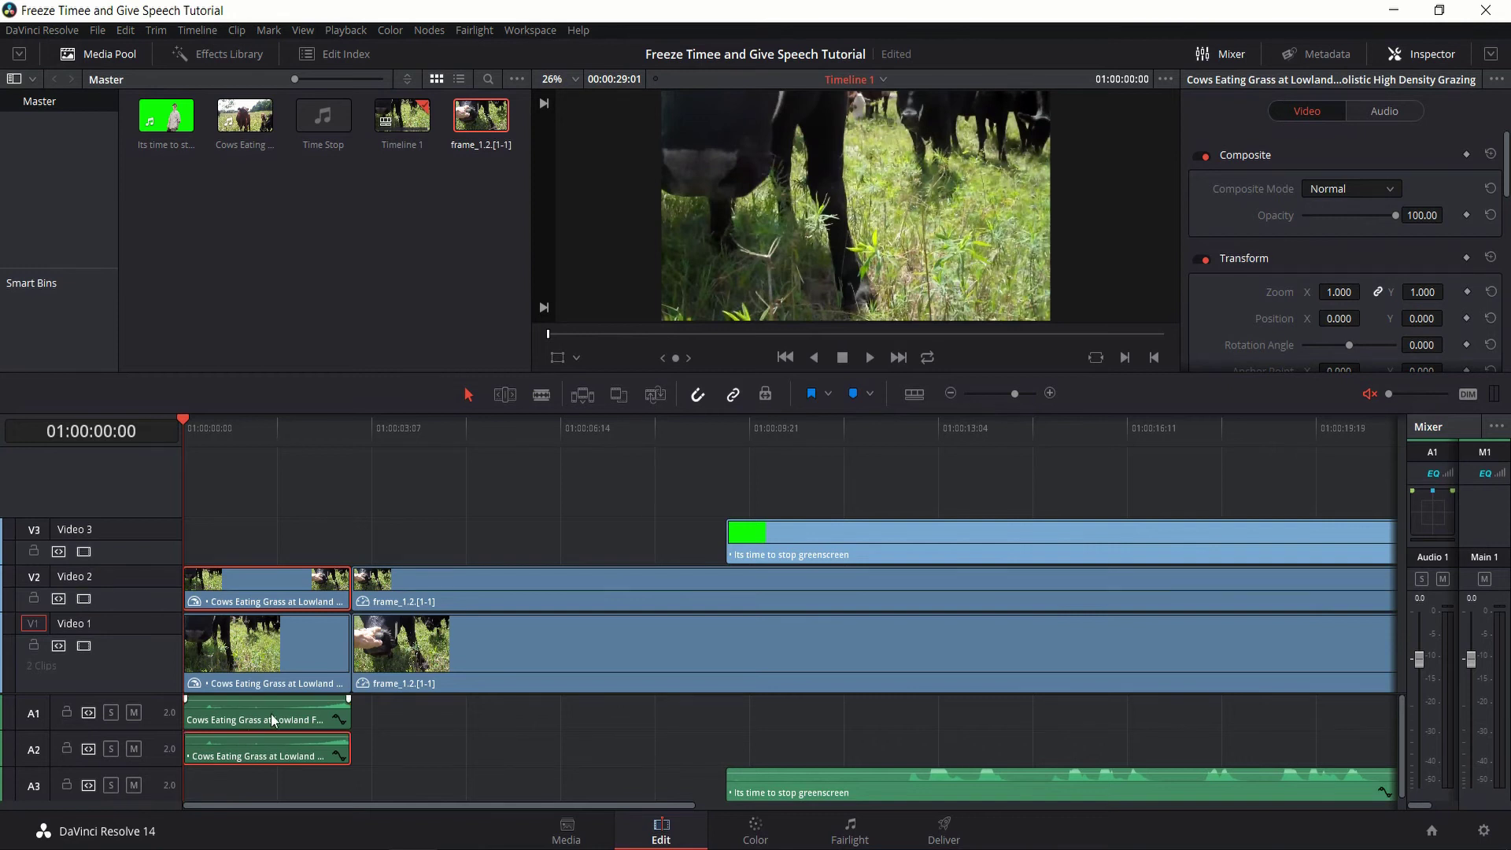
{"action": "left_click", "coordinate": [34, 599]}
{"action": "left_click", "coordinate": [381, 750]}
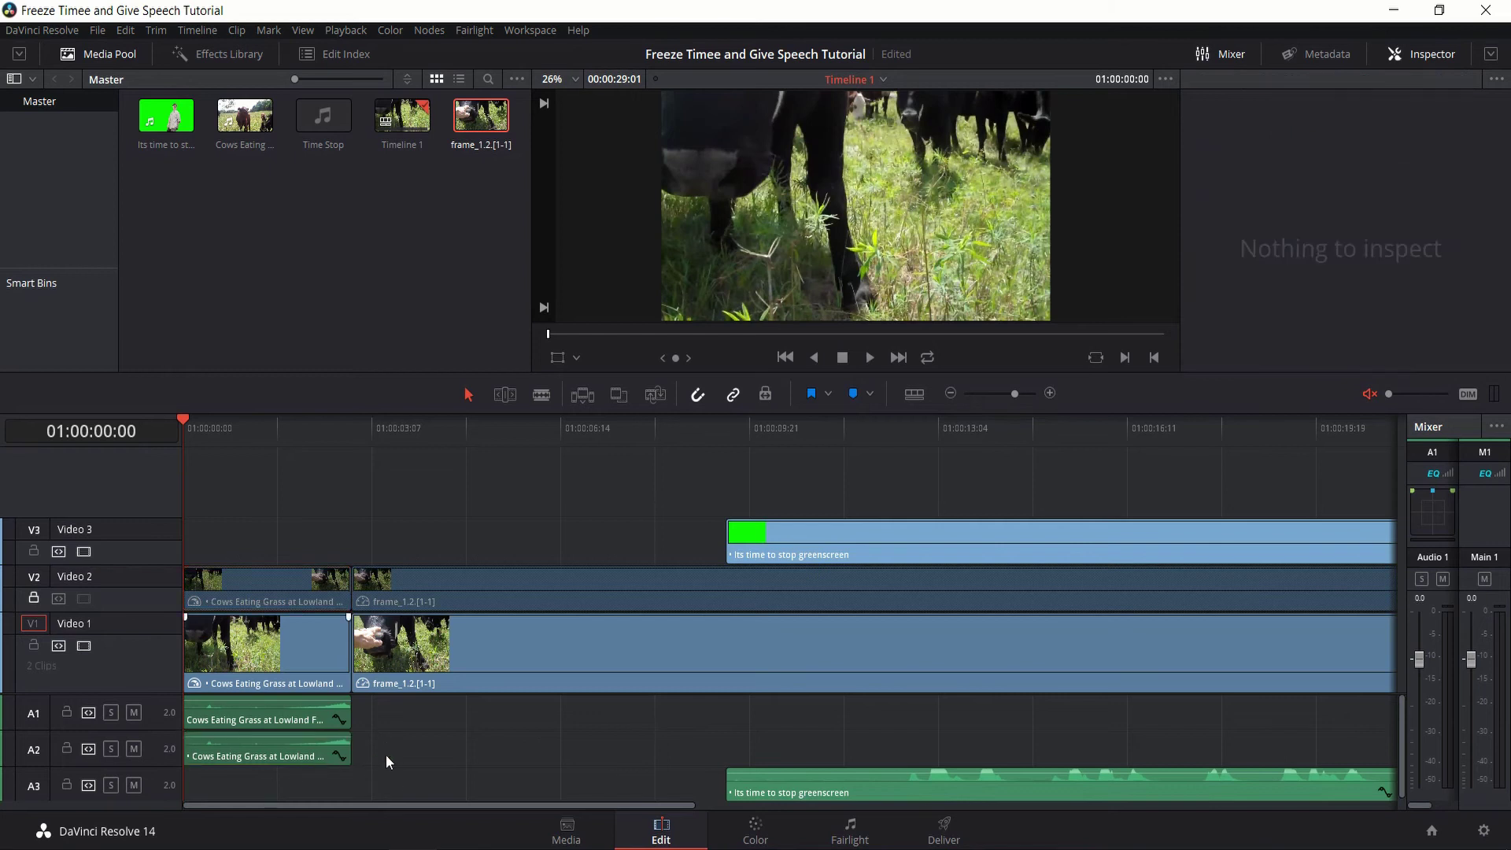
{"action": "left_click", "coordinate": [275, 757]}
{"action": "key", "text": "Delete"}
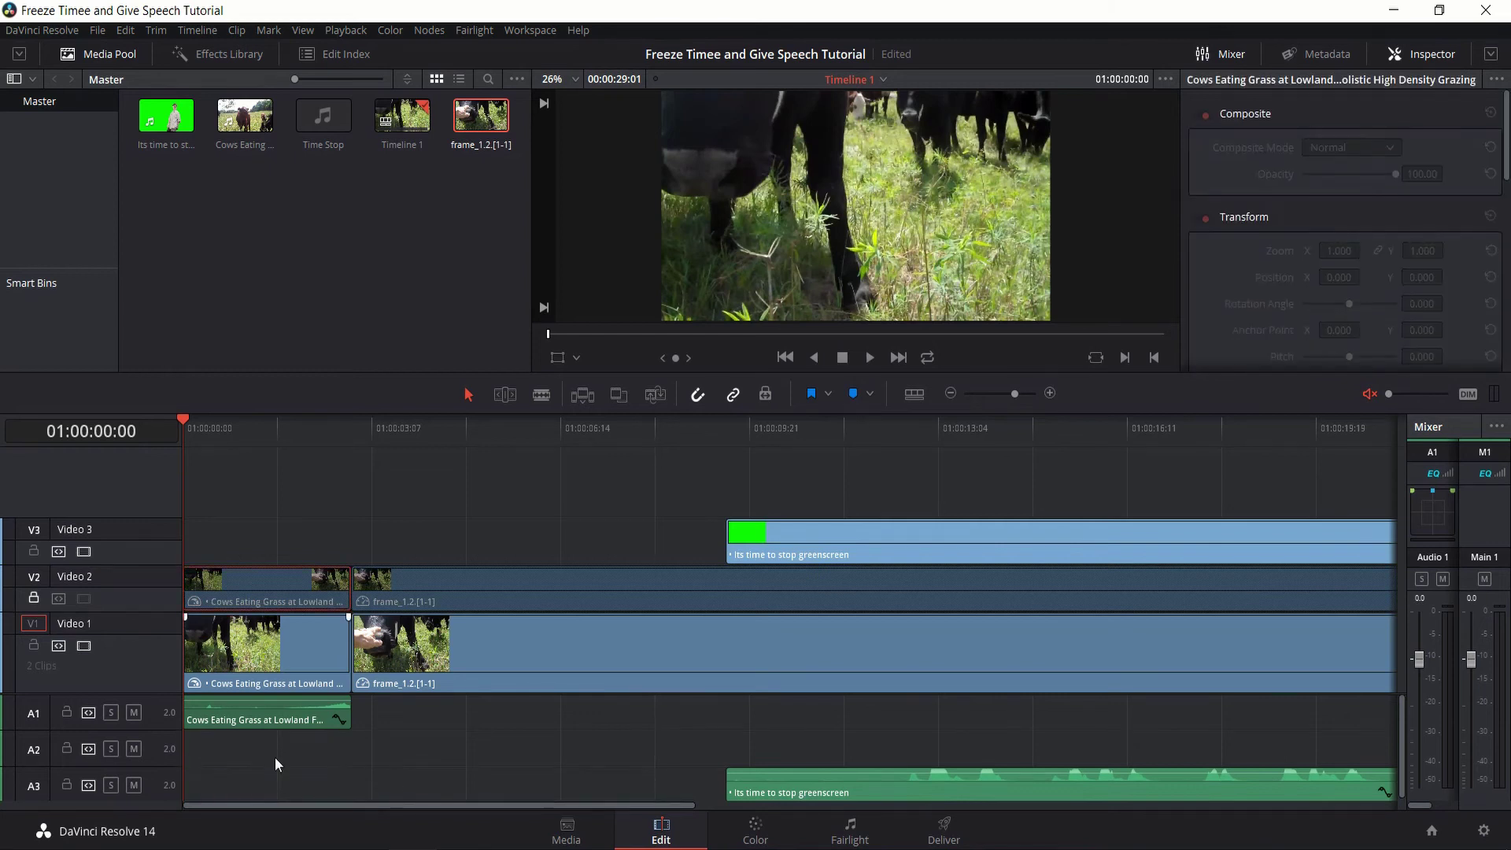
{"action": "left_click", "coordinate": [34, 599]}
{"action": "left_click_drag", "start_coordinate": [283, 432], "coordinate": [182, 437]}
Set the Video 1 cows clip's Composite Mode to Luminosity, previewing with Video 2 hidden
{"action": "left_click", "coordinate": [232, 682]}
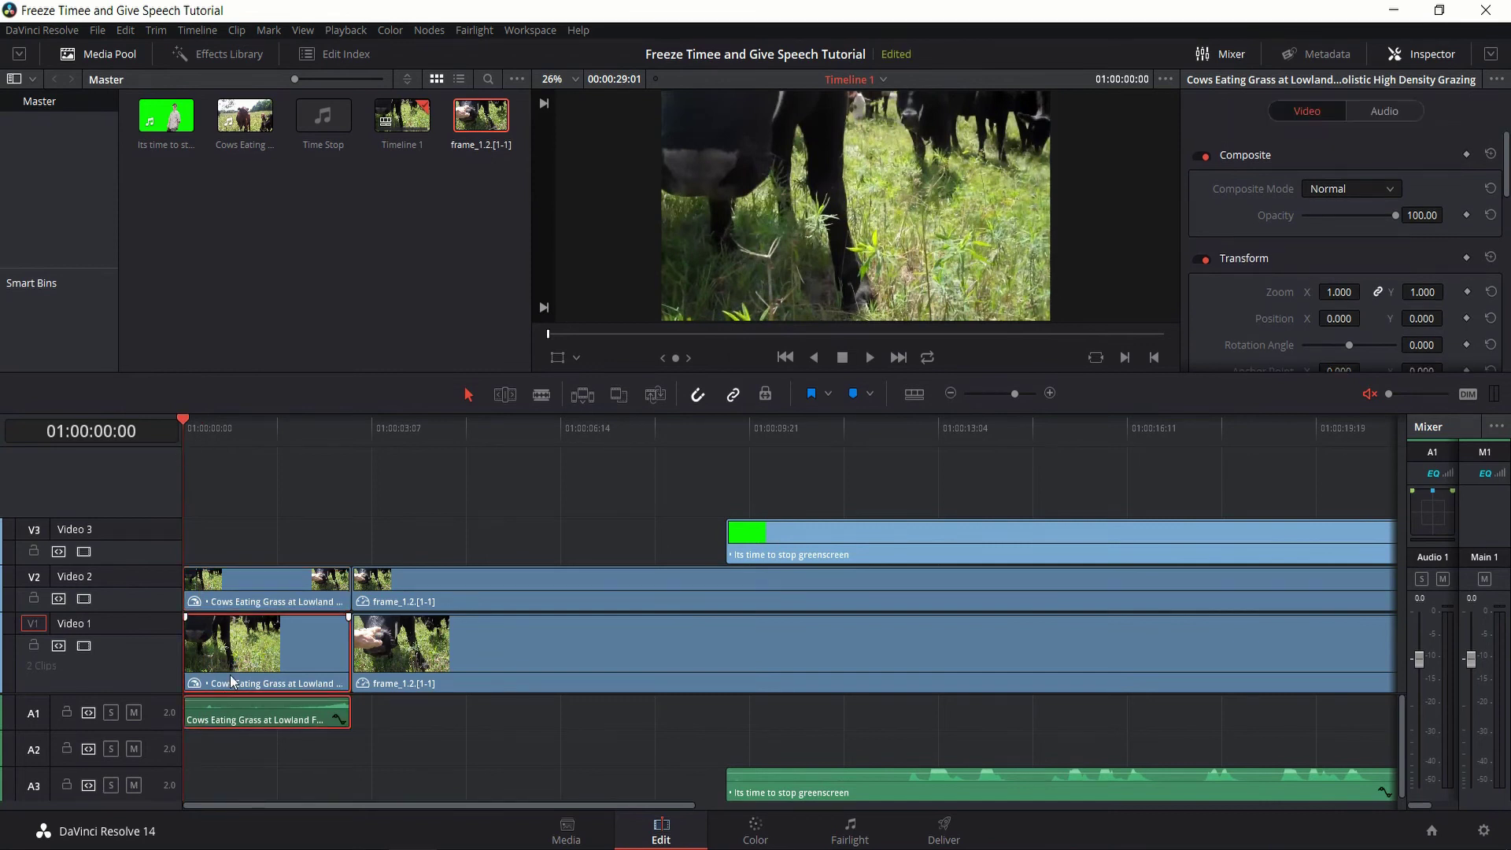
{"action": "left_click", "coordinate": [84, 599]}
{"action": "left_click", "coordinate": [210, 432]}
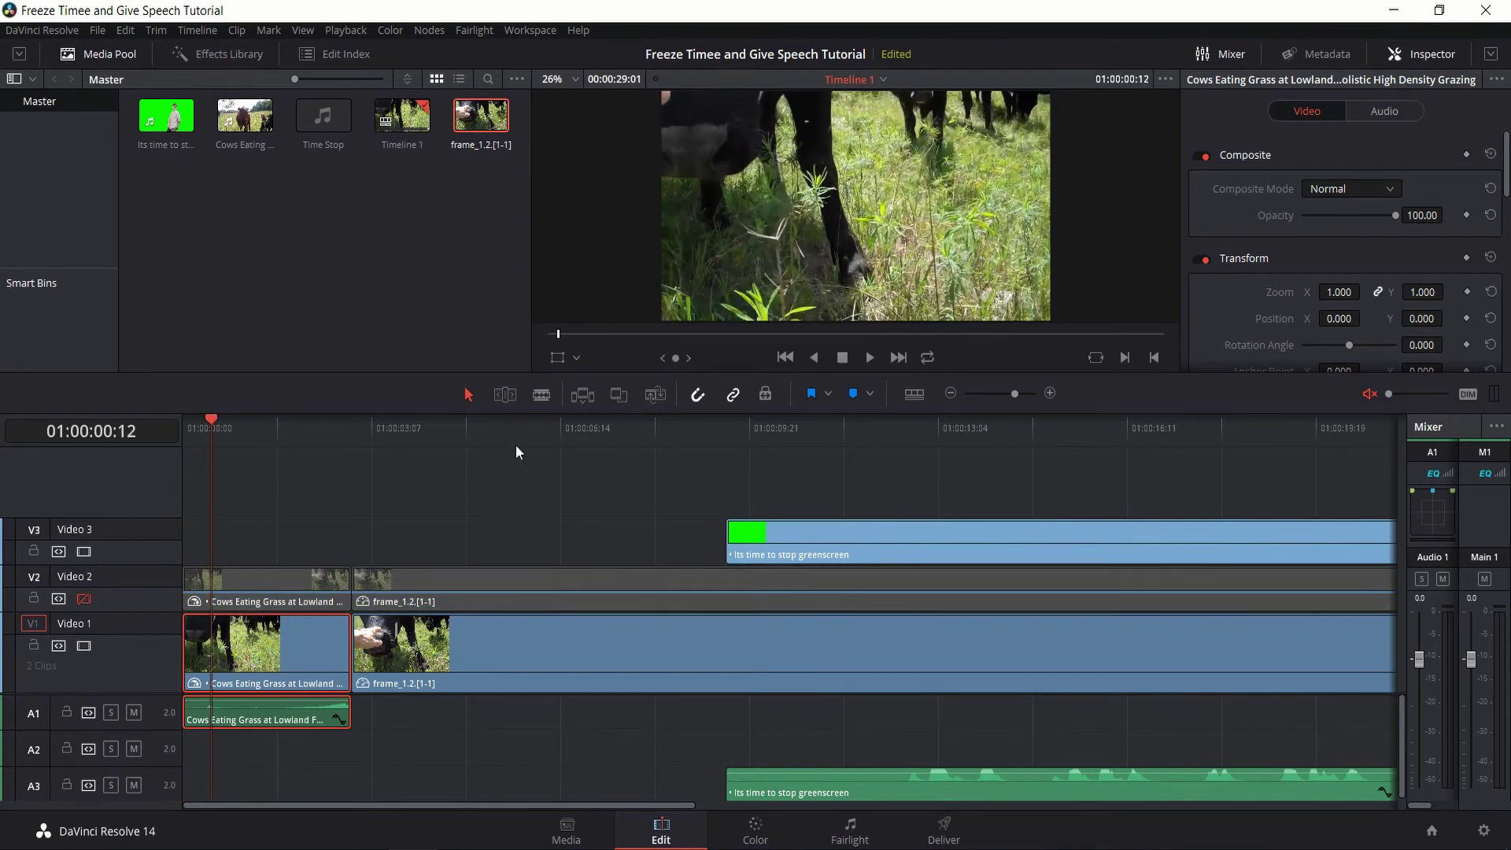
{"action": "left_click", "coordinate": [1357, 192]}
{"action": "scroll", "coordinate": [1350, 301], "scroll_direction": "down", "scroll_amount": 2}
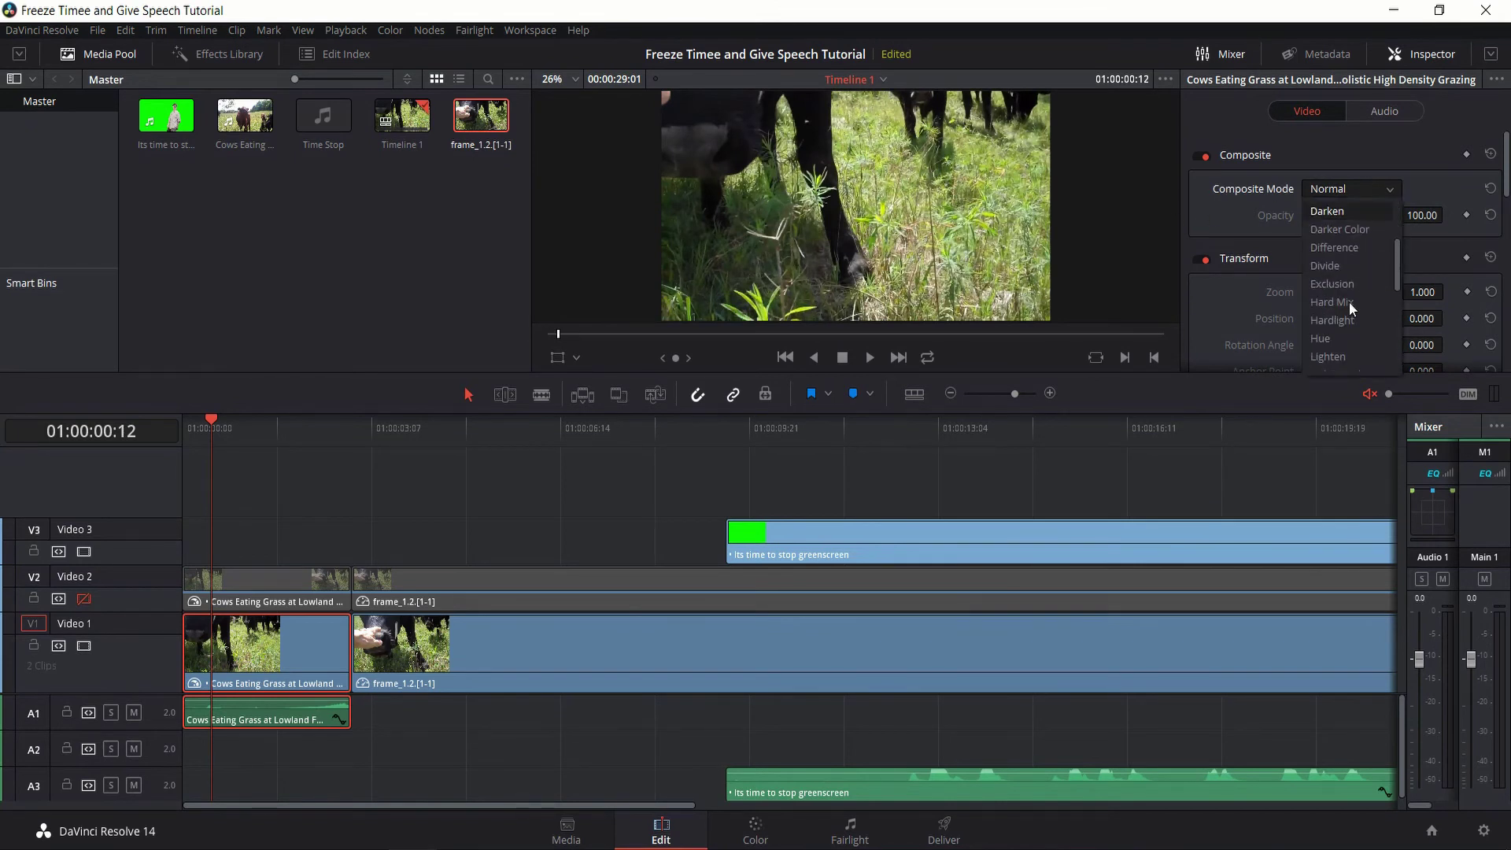
{"action": "scroll", "coordinate": [1349, 301], "scroll_direction": "down", "scroll_amount": 1}
{"action": "scroll", "coordinate": [1354, 313], "scroll_direction": "down", "scroll_amount": 2}
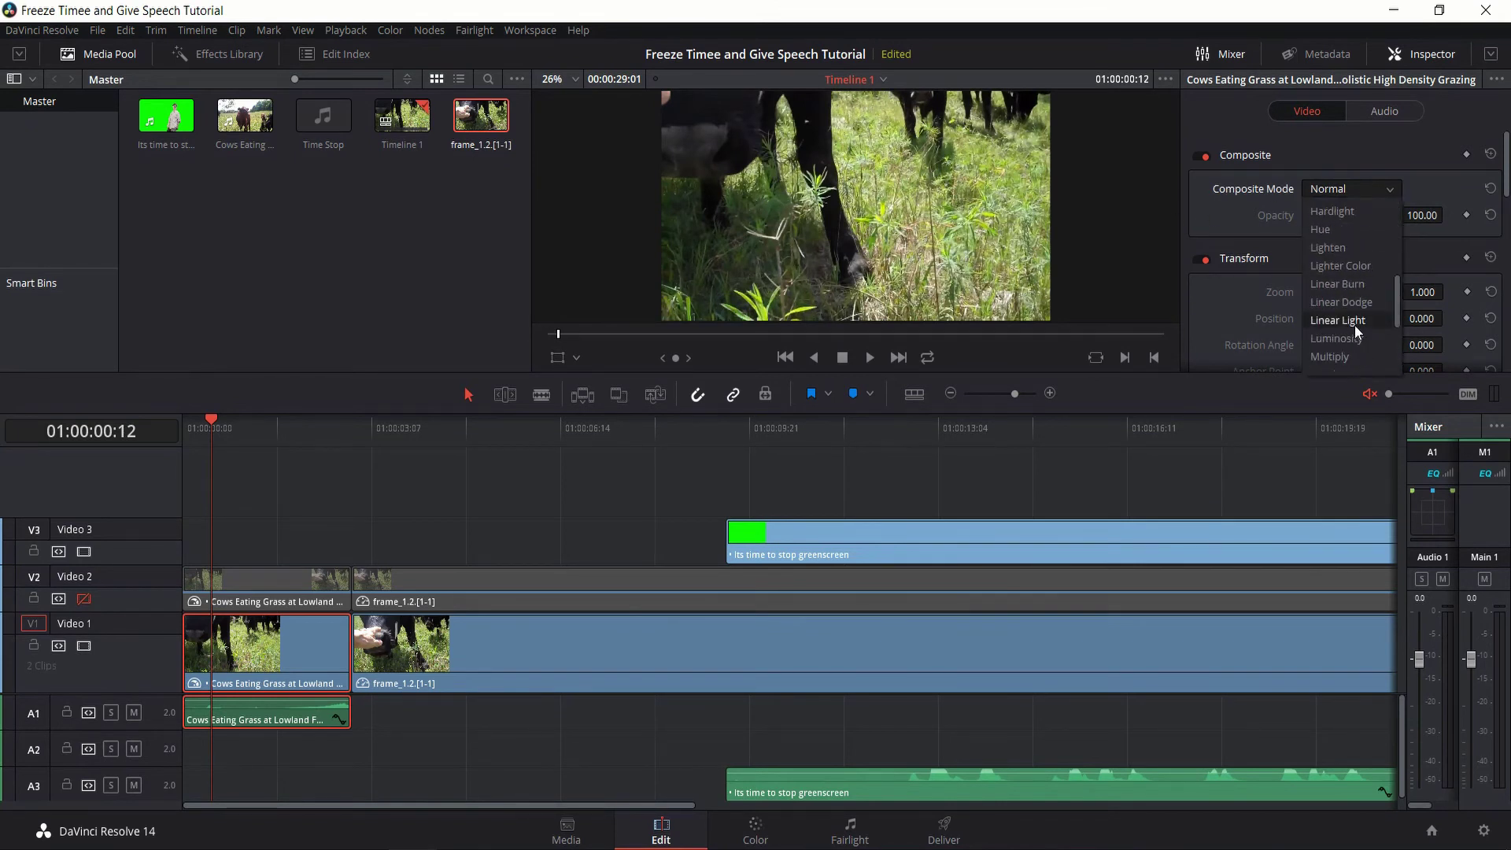
{"action": "left_click", "coordinate": [1363, 337]}
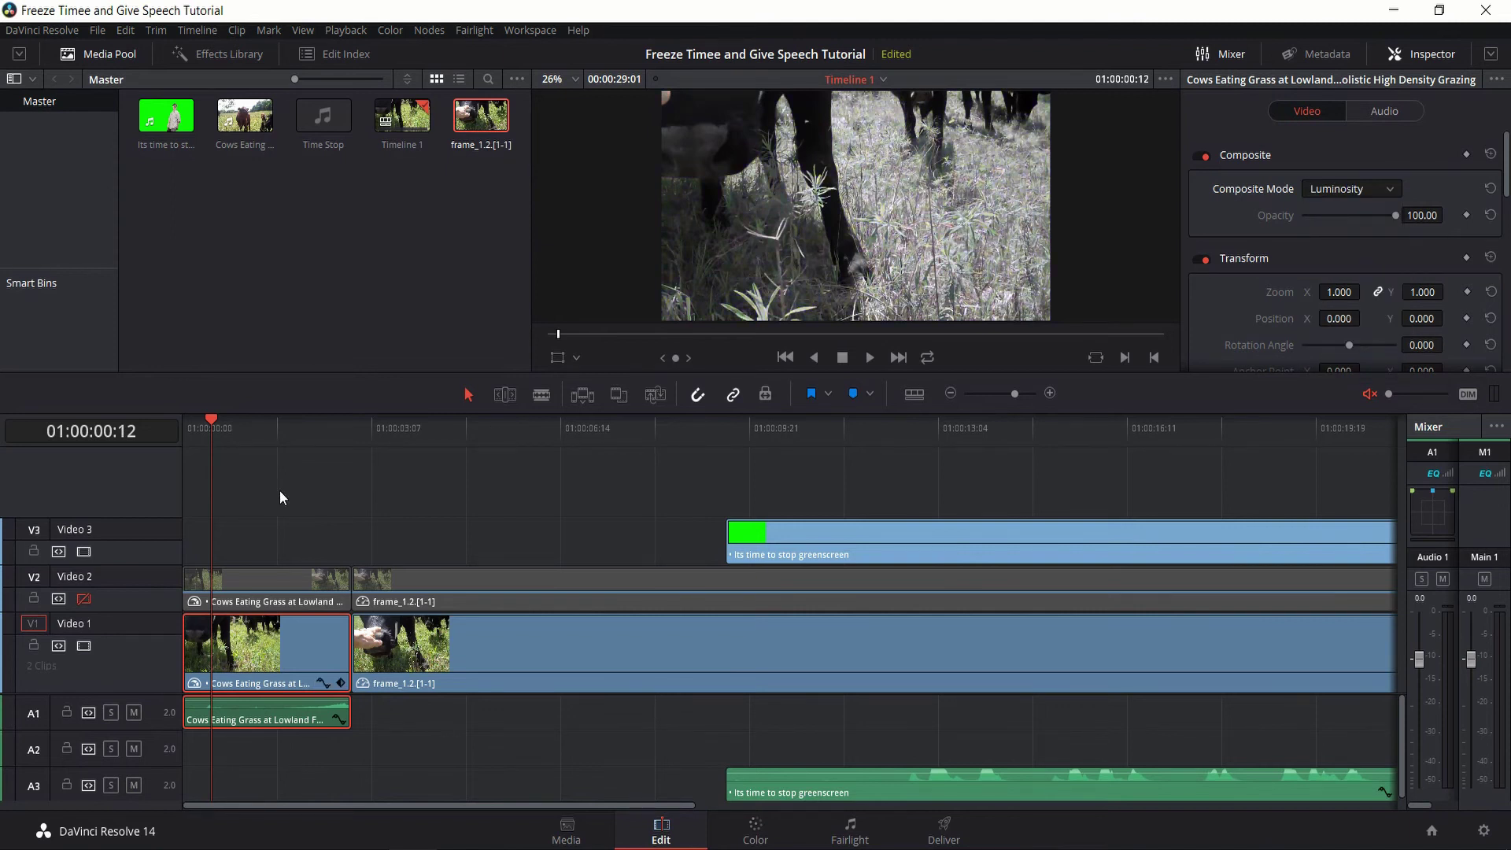
Toggle Video 2 off and on to compare greyscale and colour, then select the Video 2 cows clip
{"action": "left_click", "coordinate": [82, 600]}
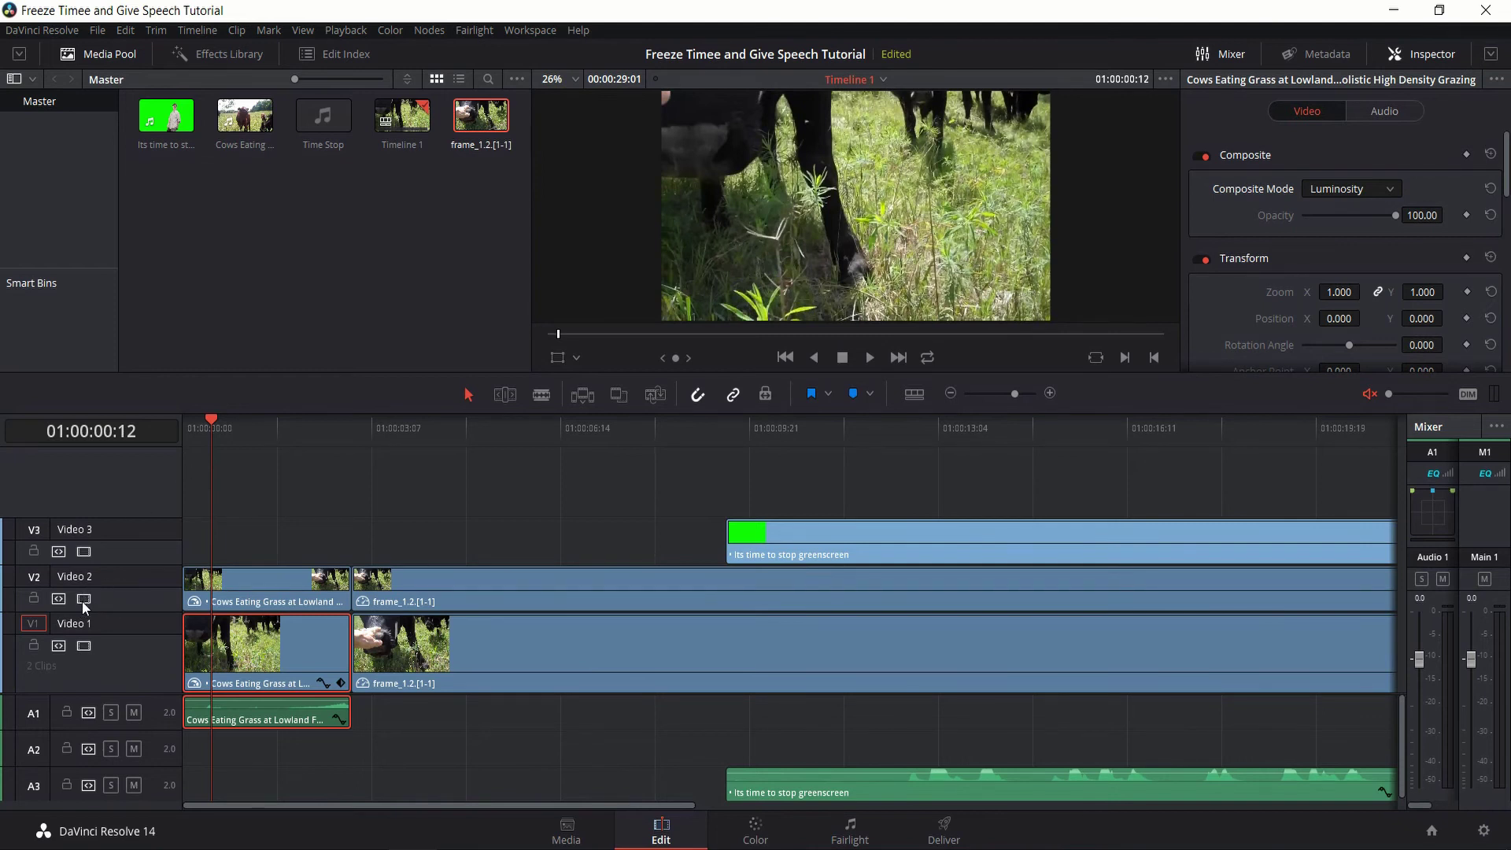
{"action": "left_click", "coordinate": [83, 599]}
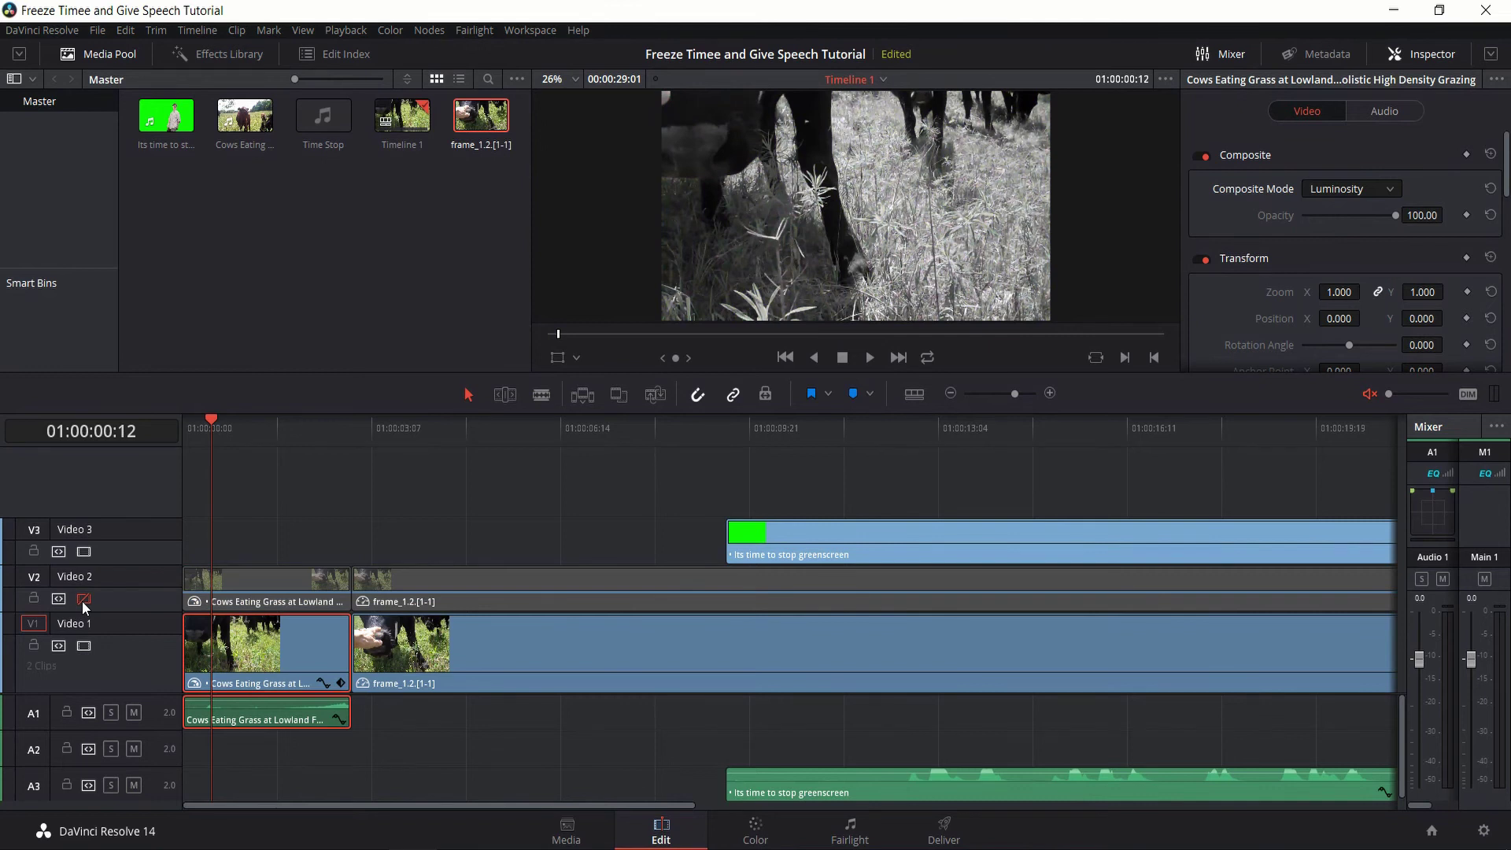
{"action": "left_click", "coordinate": [83, 600]}
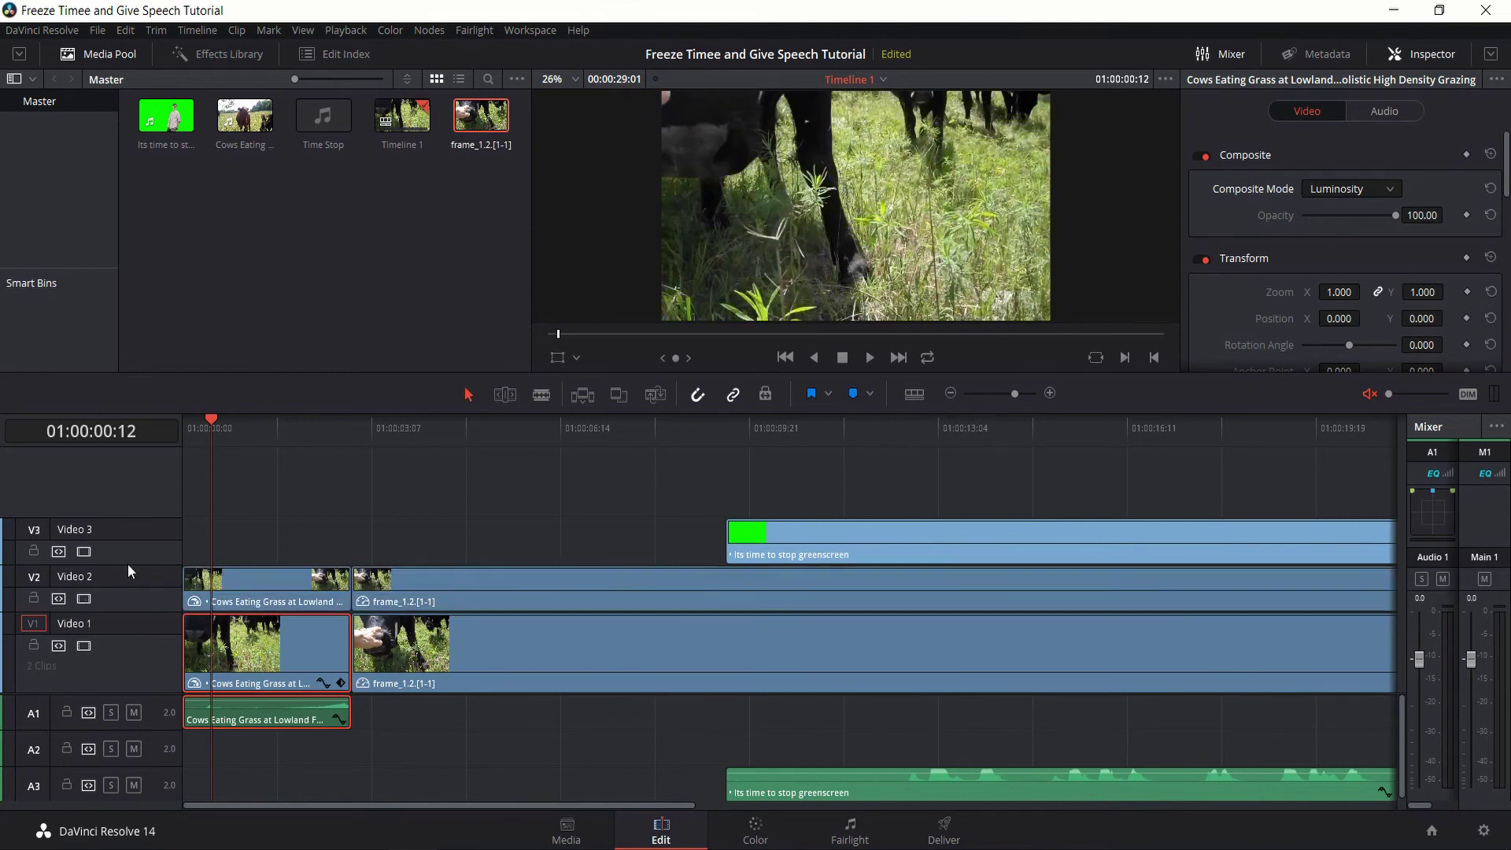
{"action": "left_click_drag", "start_coordinate": [211, 429], "coordinate": [163, 442]}
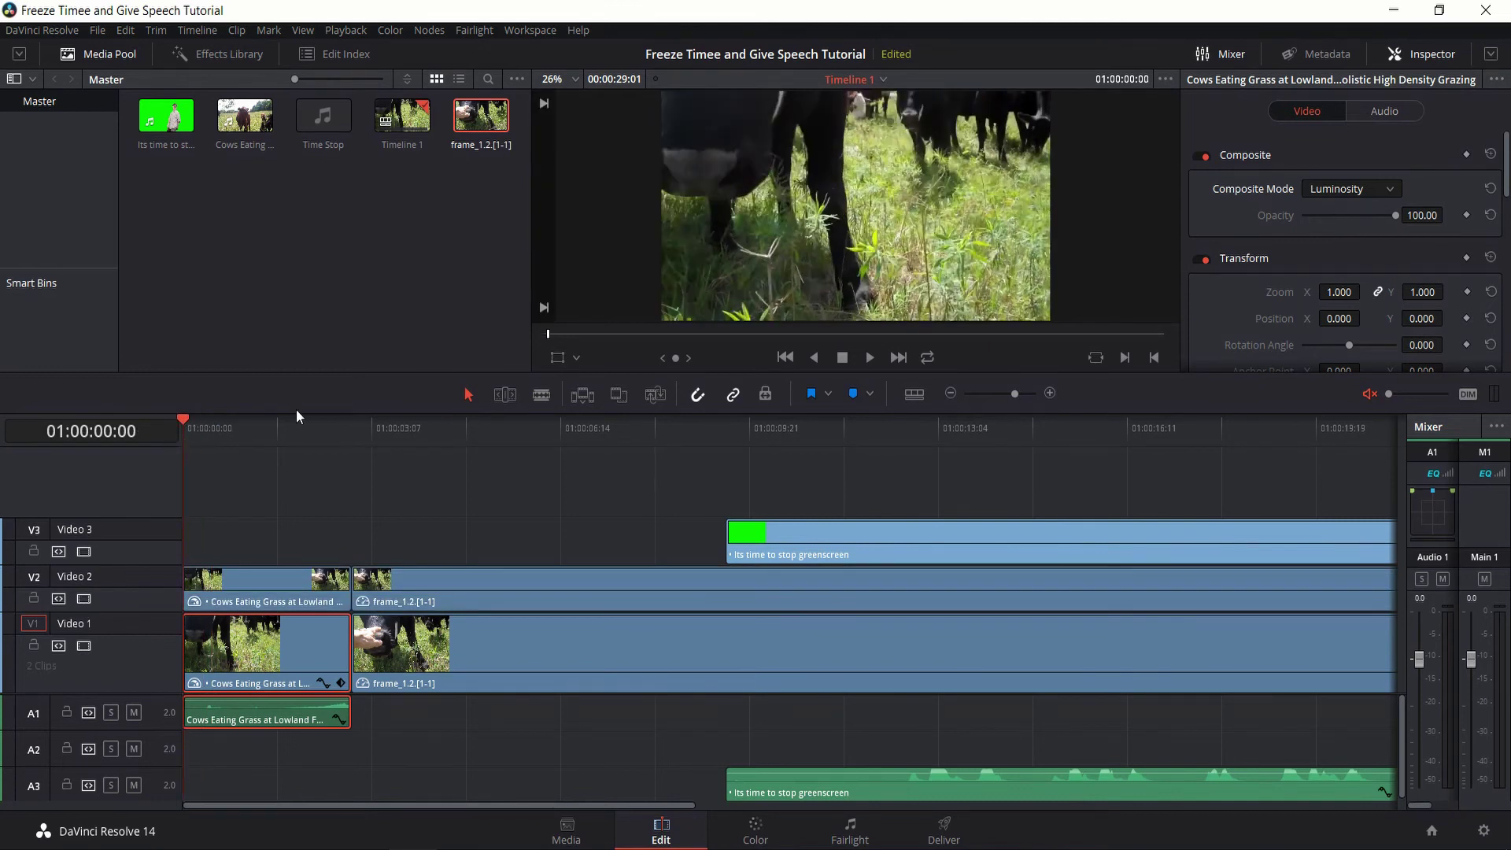
{"action": "left_click", "coordinate": [260, 600]}
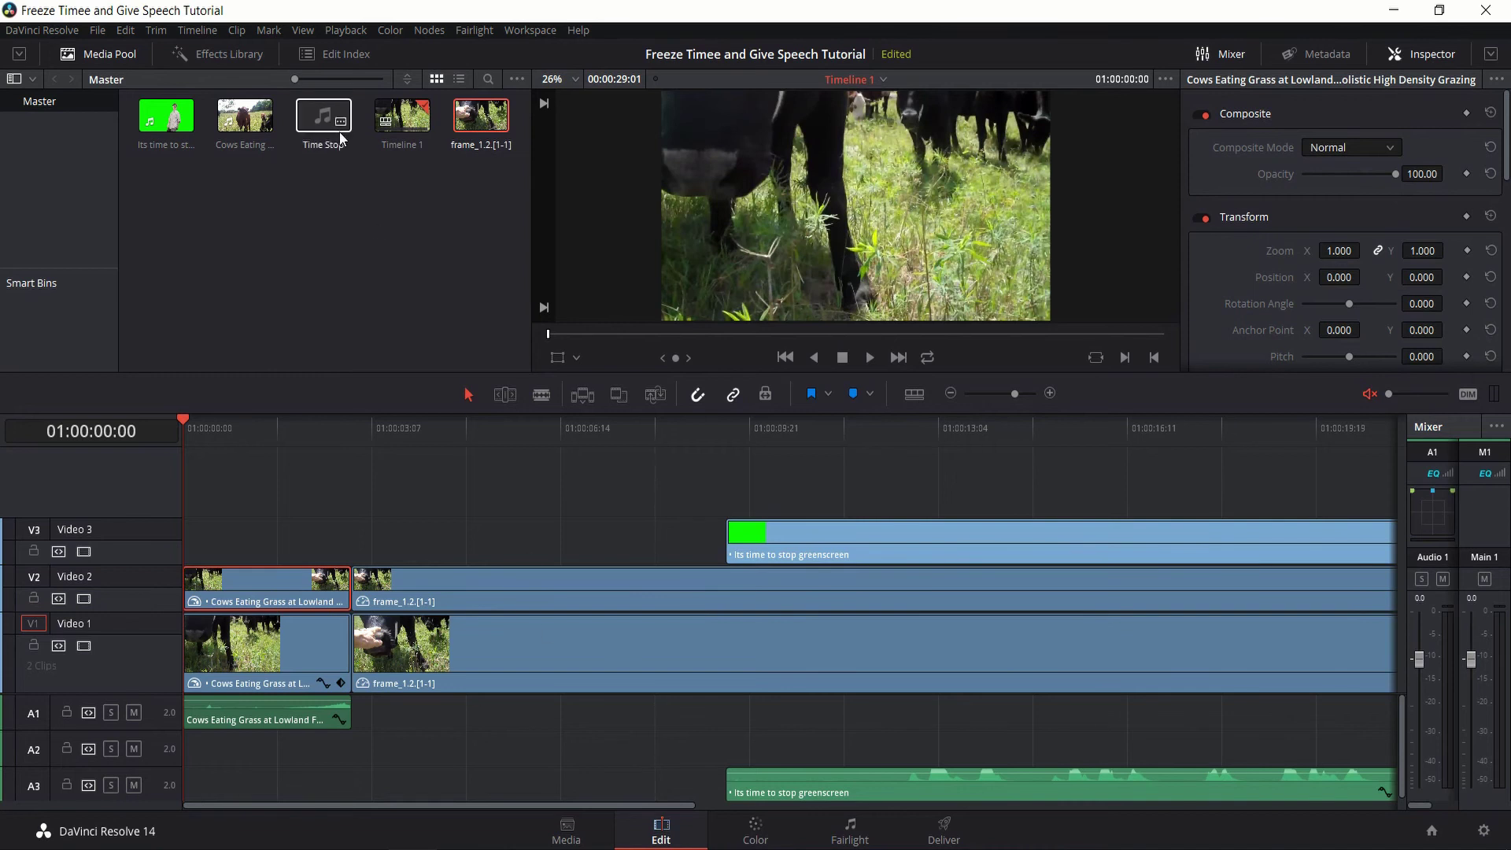
Place the Time Stop sound effect on track A2, unmute audio and play it back
{"action": "scroll", "coordinate": [244, 756], "scroll_direction": "down", "scroll_amount": 1}
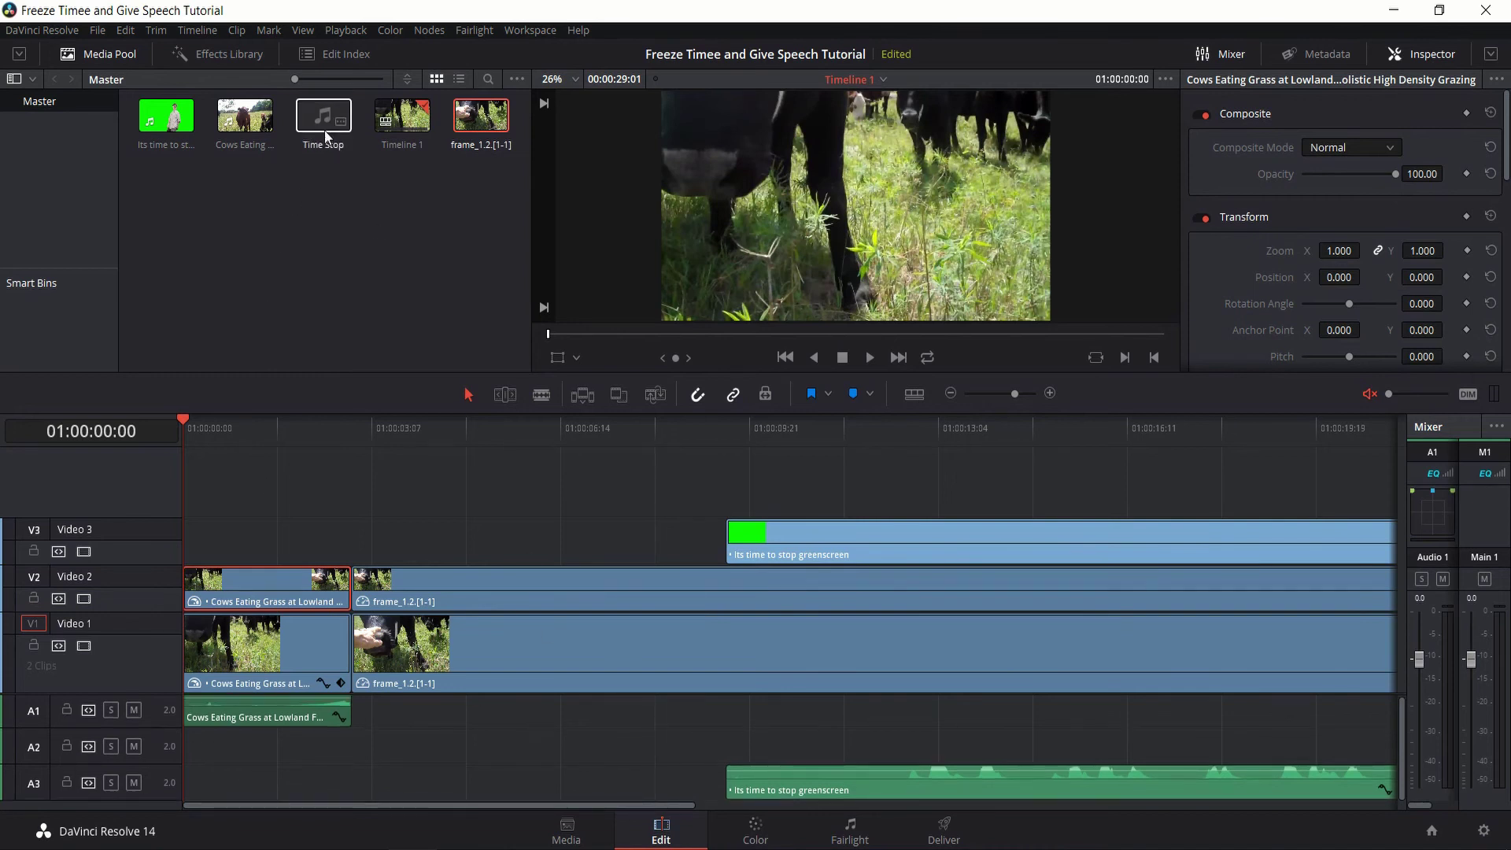
{"action": "left_click_drag", "start_coordinate": [325, 130], "coordinate": [238, 754]}
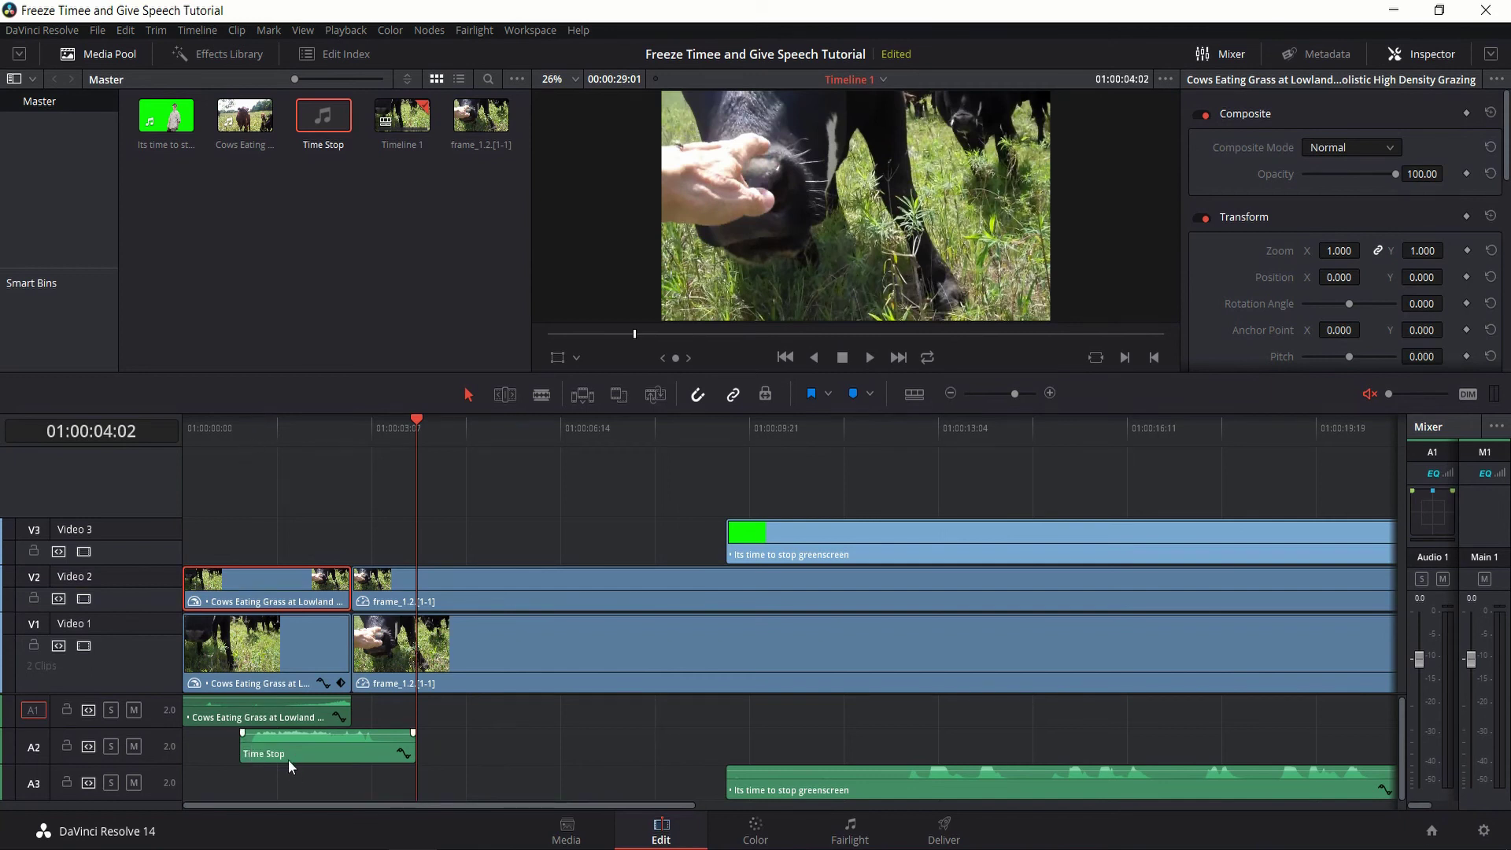
{"action": "left_click_drag", "start_coordinate": [236, 438], "coordinate": [198, 444]}
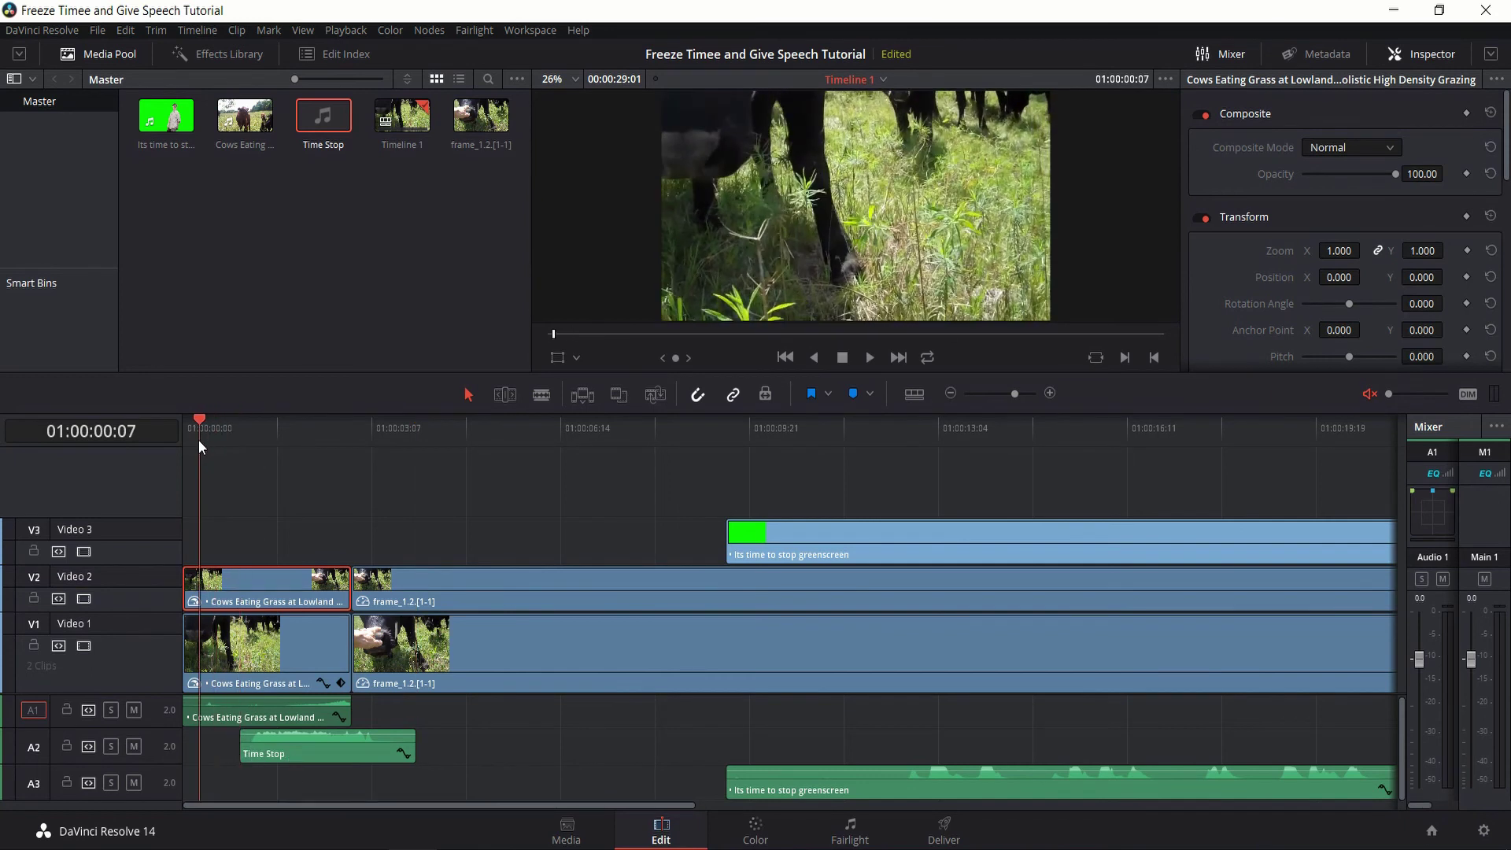
{"action": "left_click", "coordinate": [1366, 396]}
{"action": "left_click_drag", "start_coordinate": [356, 753], "coordinate": [327, 756]}
{"action": "key", "text": "space"}
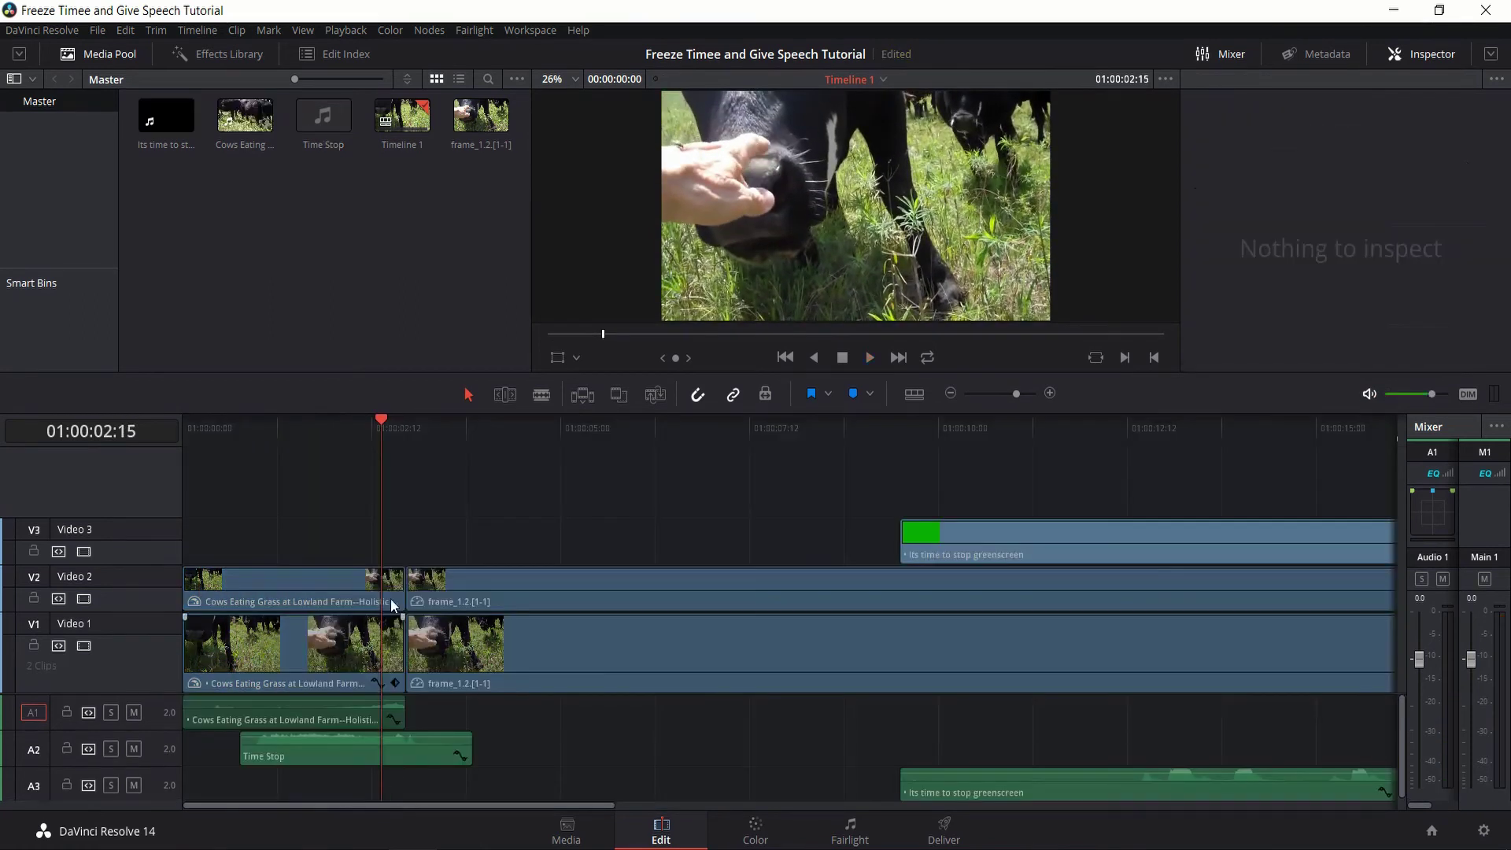
Nudge the Time Stop sound two frames earlier to align with the freeze
{"action": "left_click", "coordinate": [234, 649]}
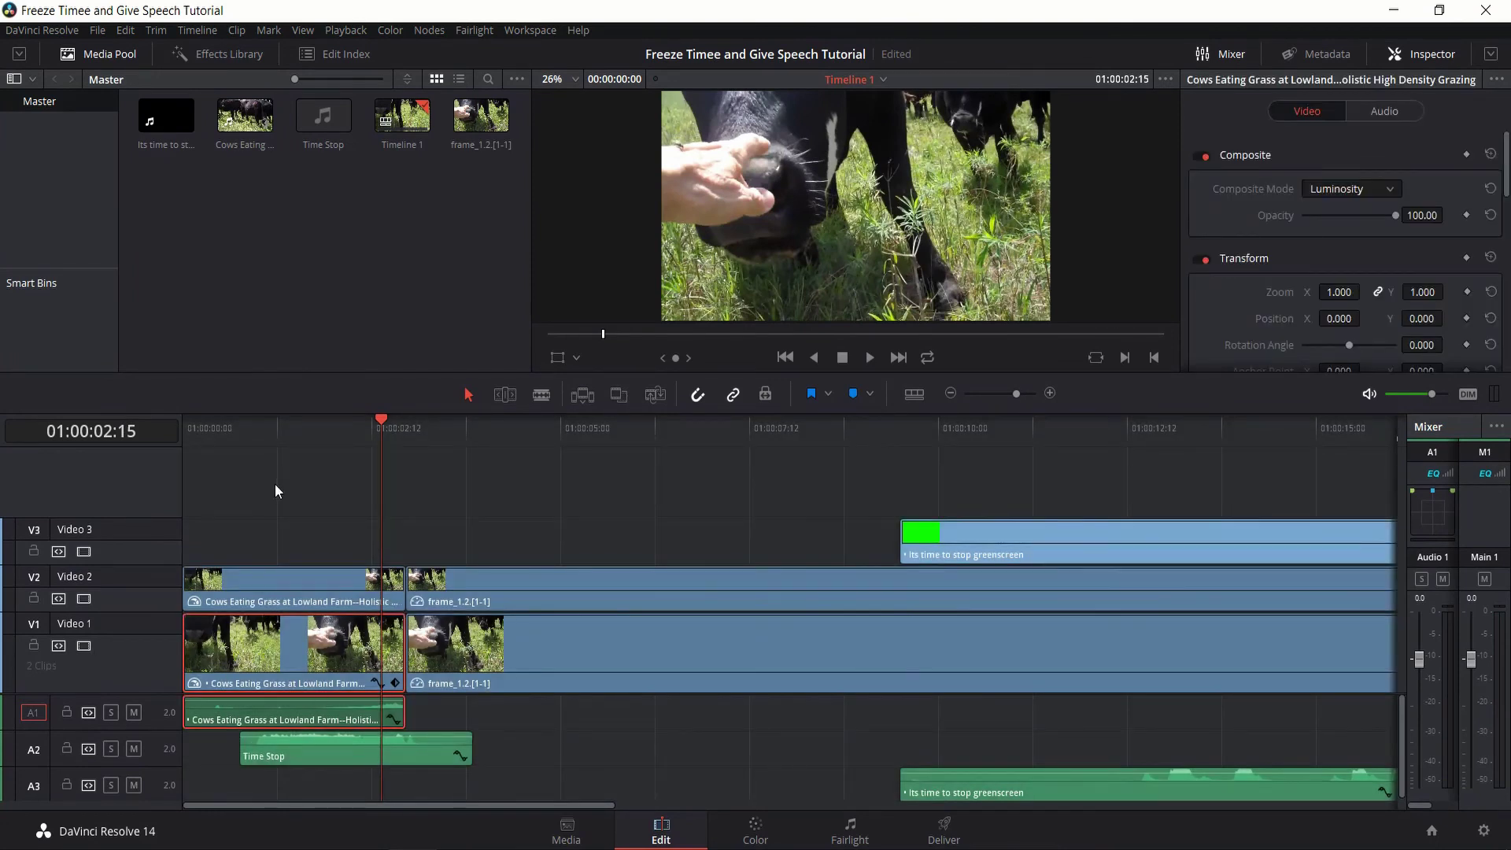
{"action": "left_click_drag", "start_coordinate": [236, 429], "coordinate": [161, 433]}
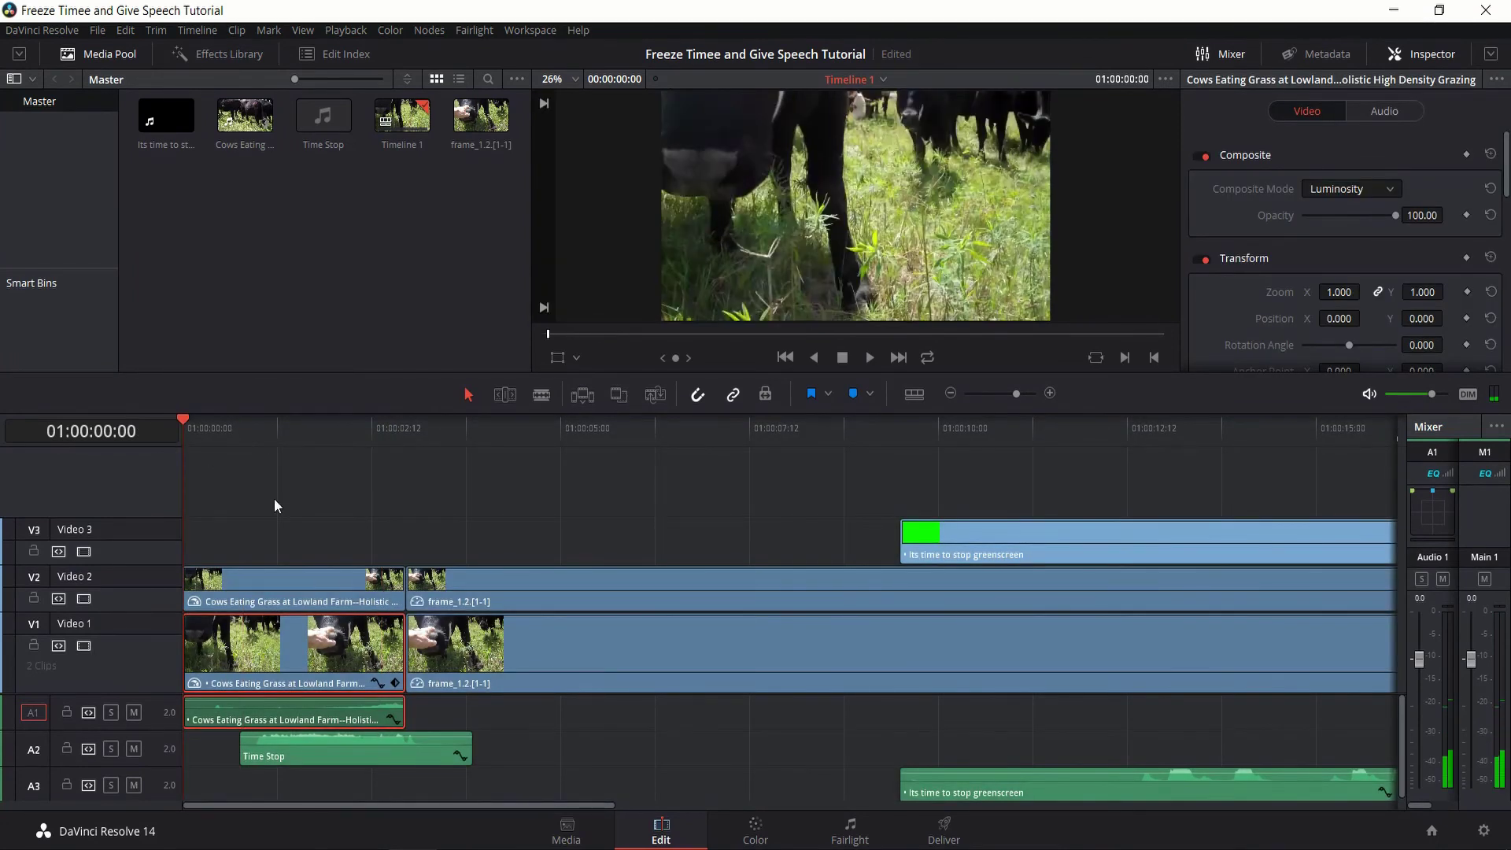
{"action": "left_click", "coordinate": [357, 756]}
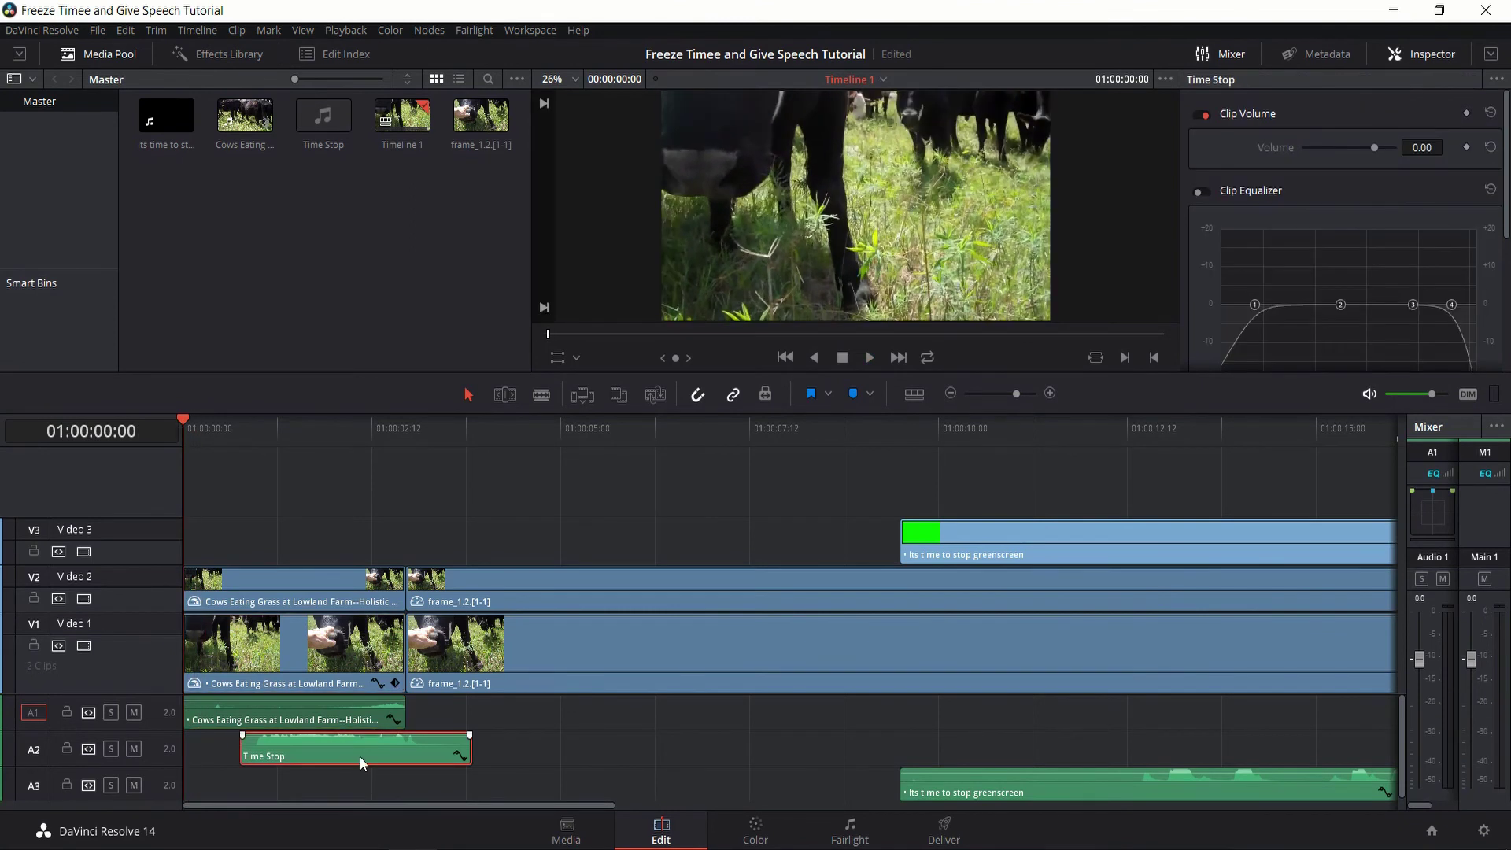
{"action": "left_click_drag", "start_coordinate": [360, 758], "coordinate": [353, 757]}
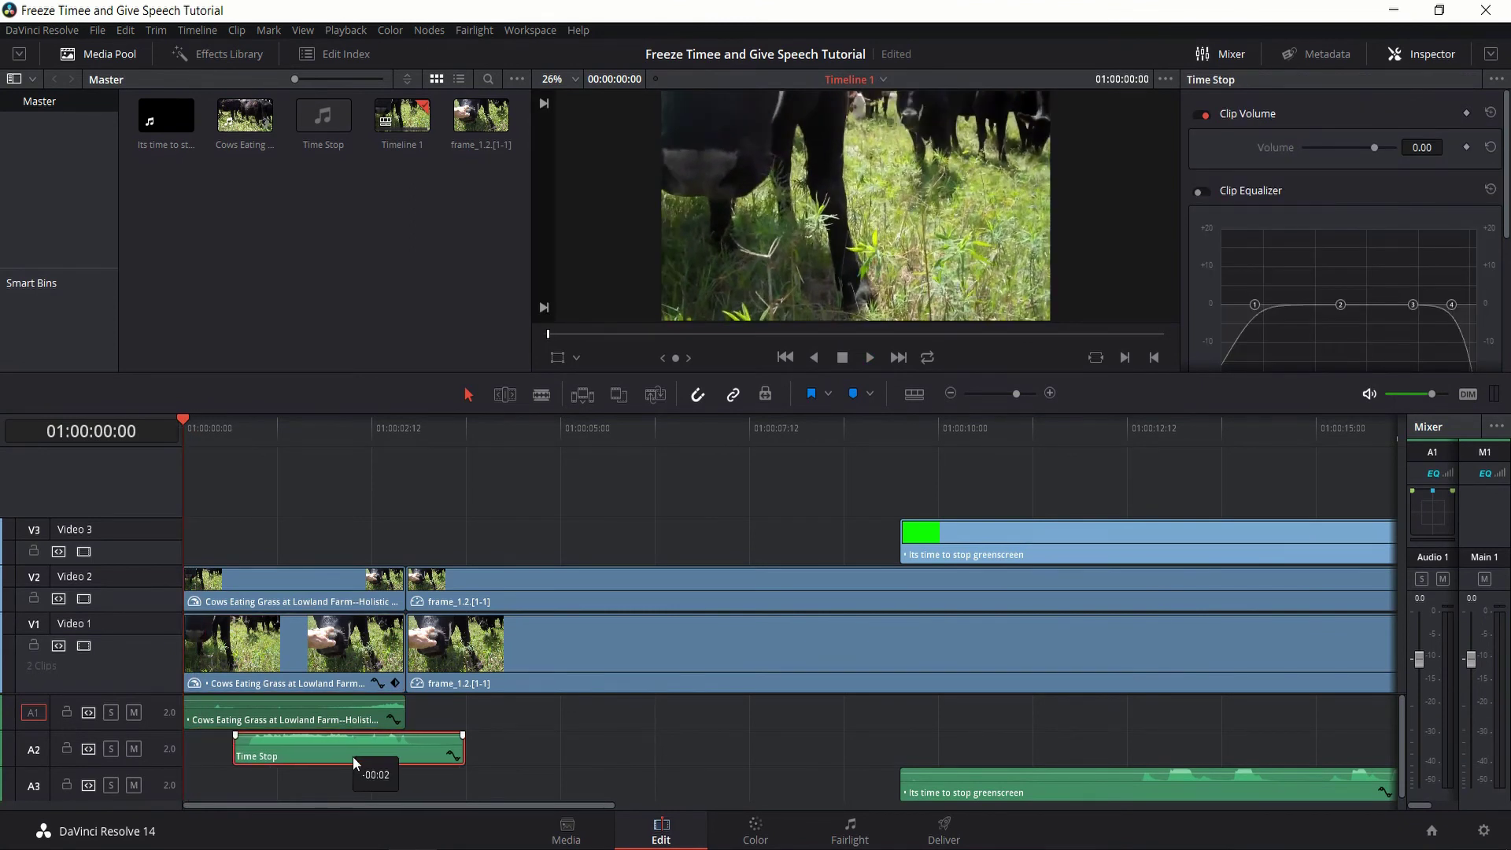
{"action": "left_click", "coordinate": [313, 423]}
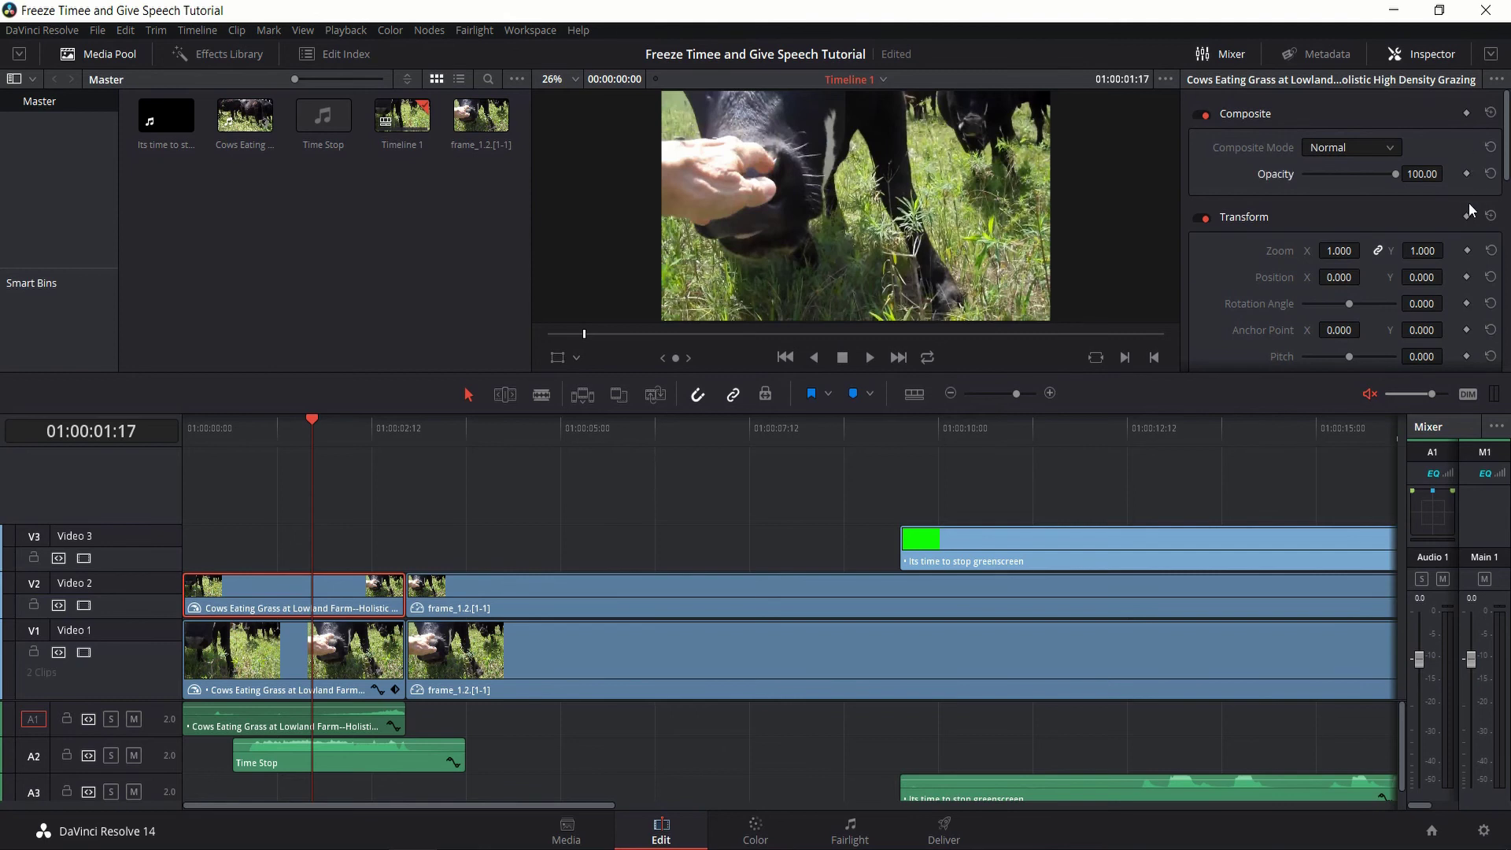
Keyframe the Video 2 cows clip at Opacity 0 at 01:00:01:17
{"action": "left_click", "coordinate": [1467, 174]}
{"action": "left_click", "coordinate": [1422, 174]}
{"action": "type", "text": "0"}
{"action": "key", "text": "Return"}
Add an Opacity 100 keyframe at 01:00:00:21 and play back the fade
{"action": "left_click", "coordinate": [234, 426]}
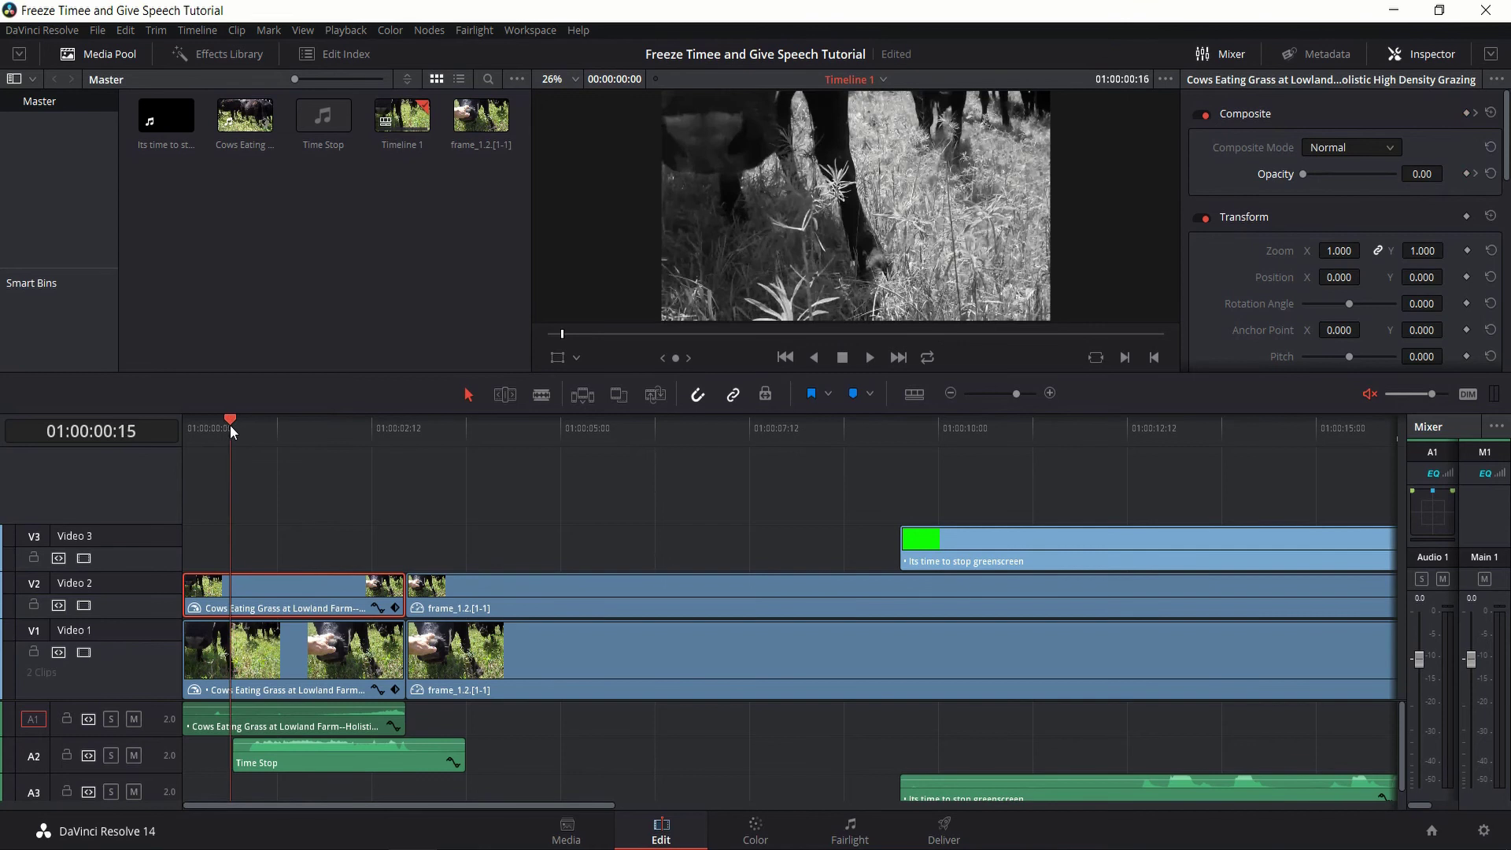
{"action": "left_click", "coordinate": [207, 425]}
{"action": "left_click_drag", "start_coordinate": [207, 425], "coordinate": [249, 428]}
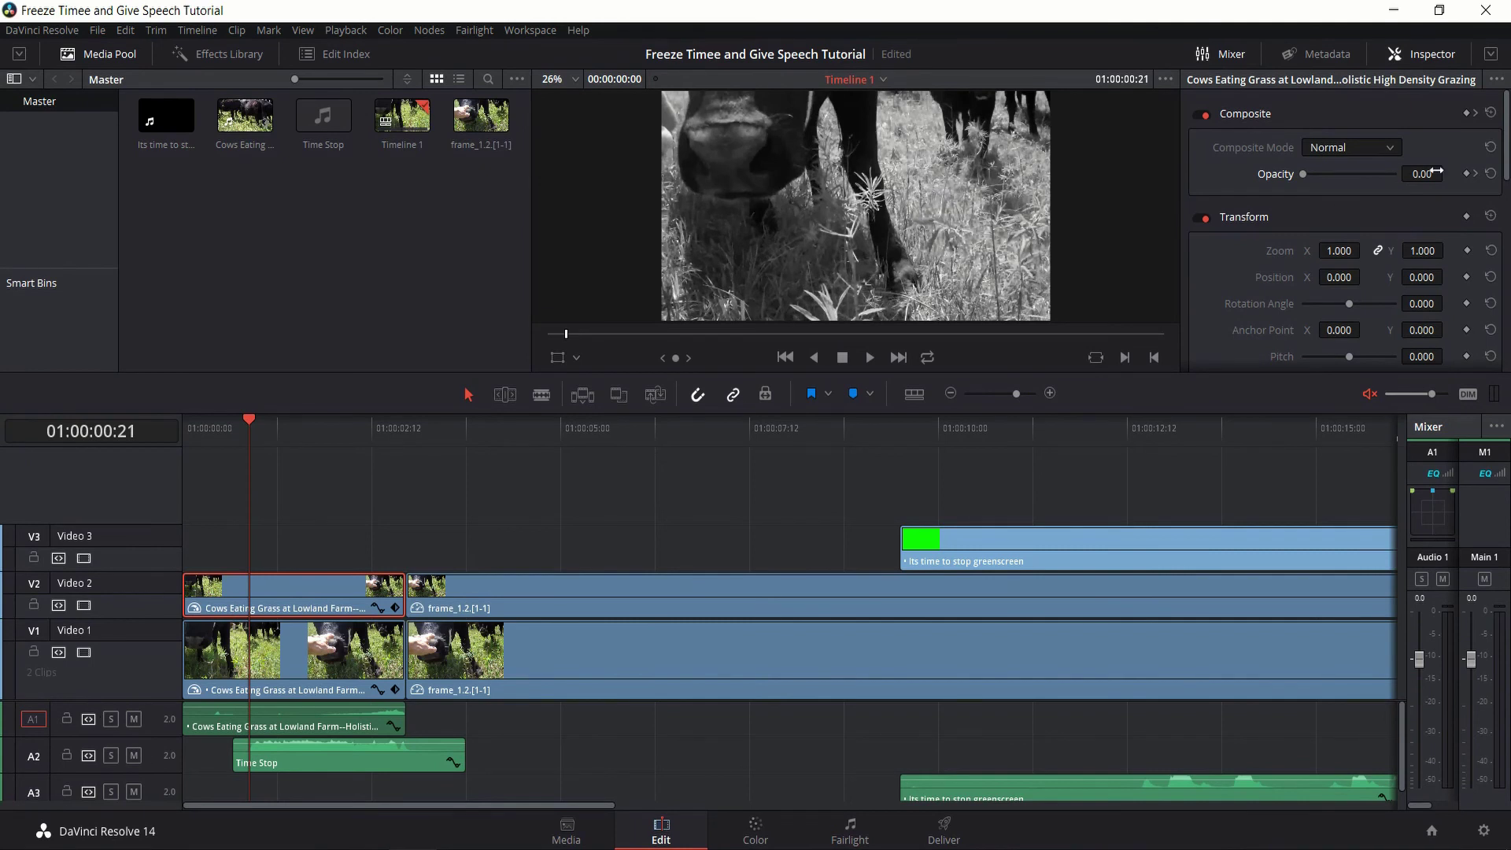
{"action": "left_click", "coordinate": [1467, 173]}
{"action": "left_click_drag", "start_coordinate": [1303, 174], "coordinate": [1442, 176]}
{"action": "left_click_drag", "start_coordinate": [244, 426], "coordinate": [185, 435]}
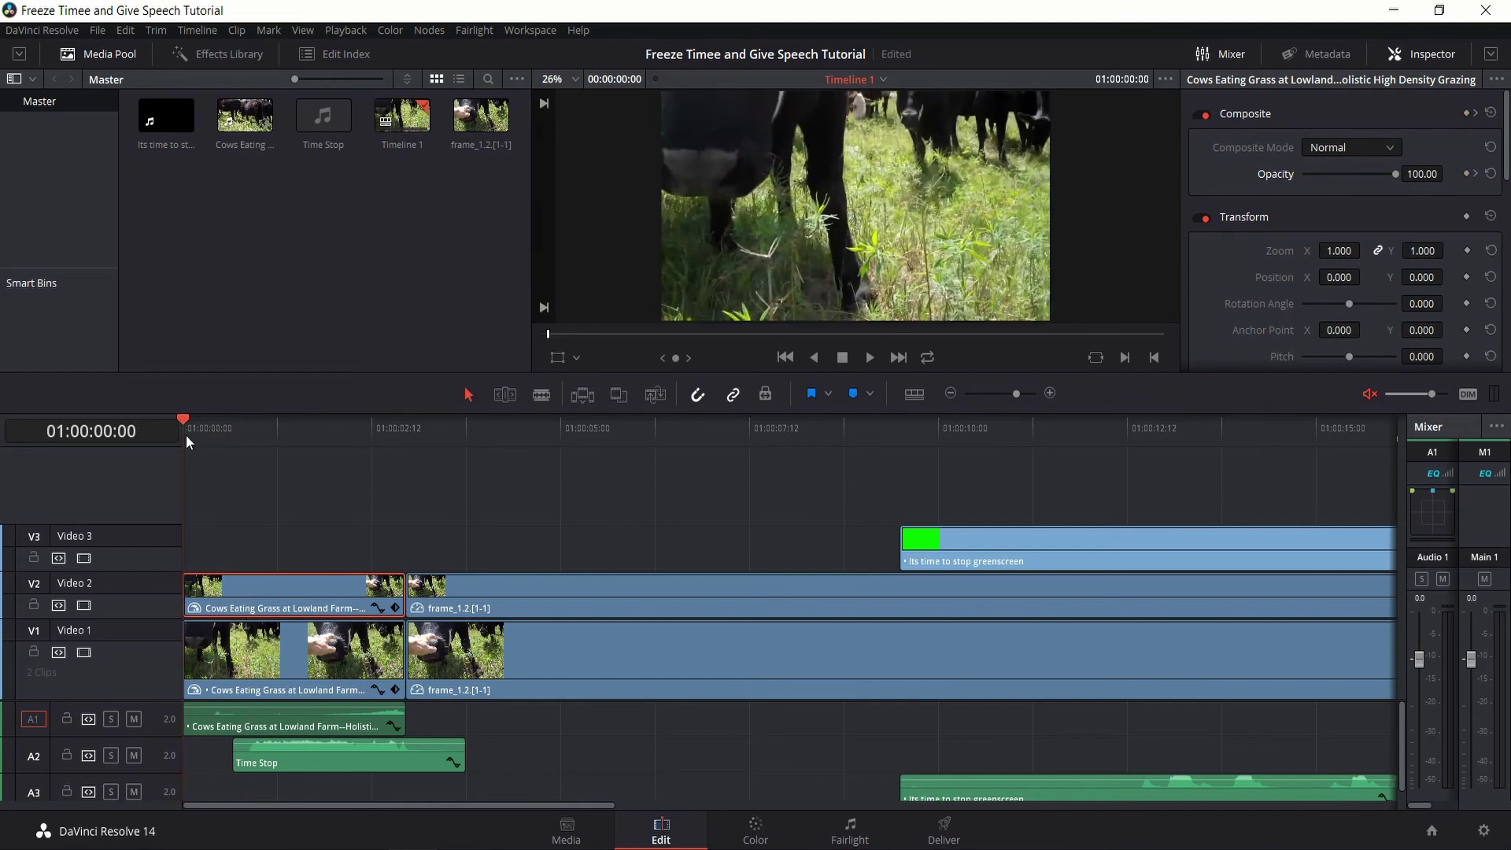
{"action": "key", "text": "space"}
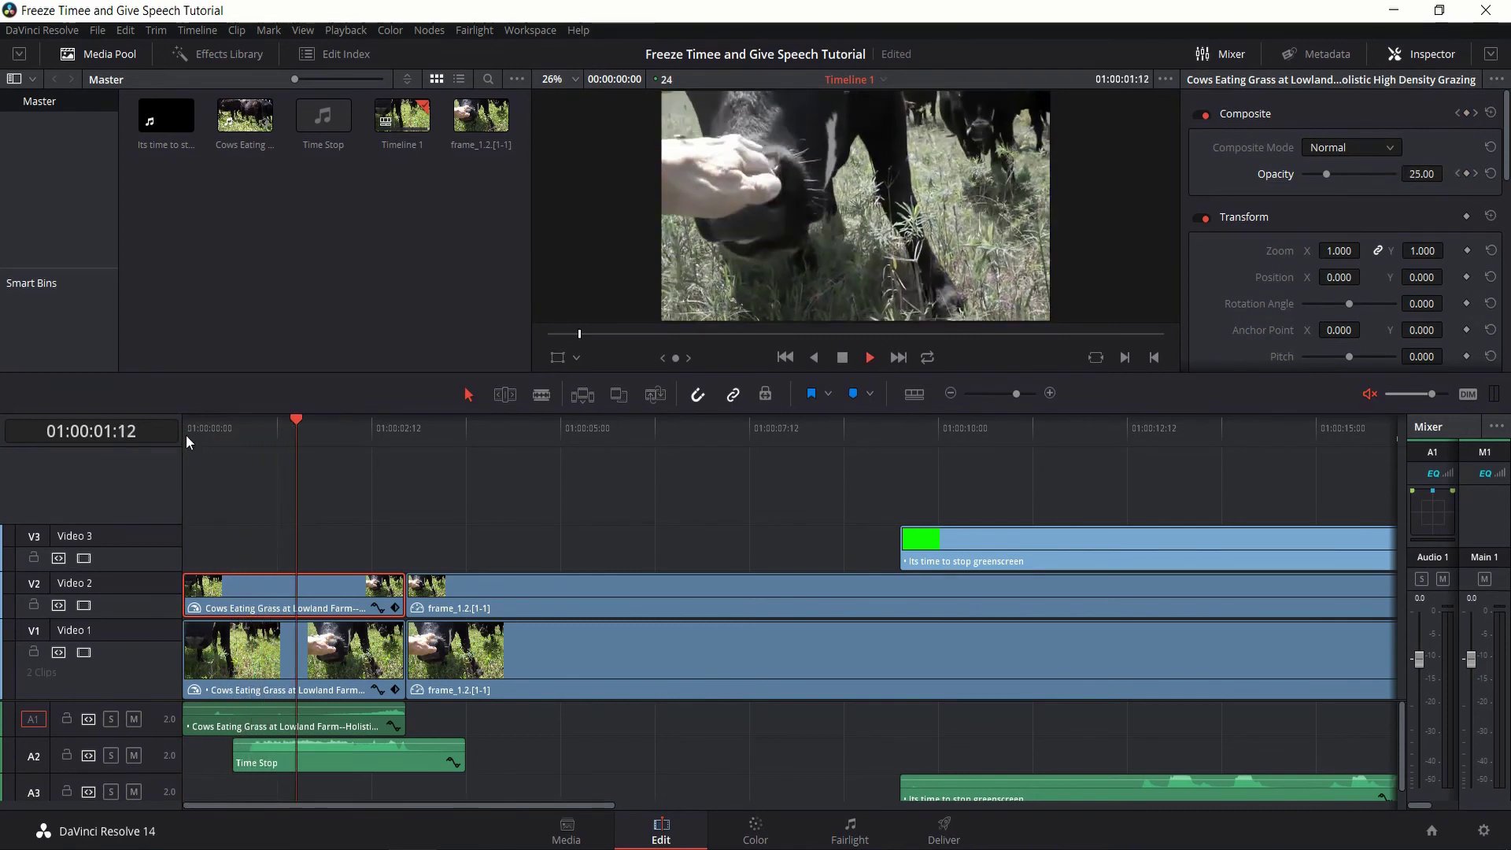
{"action": "key", "text": "space"}
Set the frame_1.2 still on Video 1 to Luminosity composite mode
{"action": "left_click", "coordinate": [462, 647]}
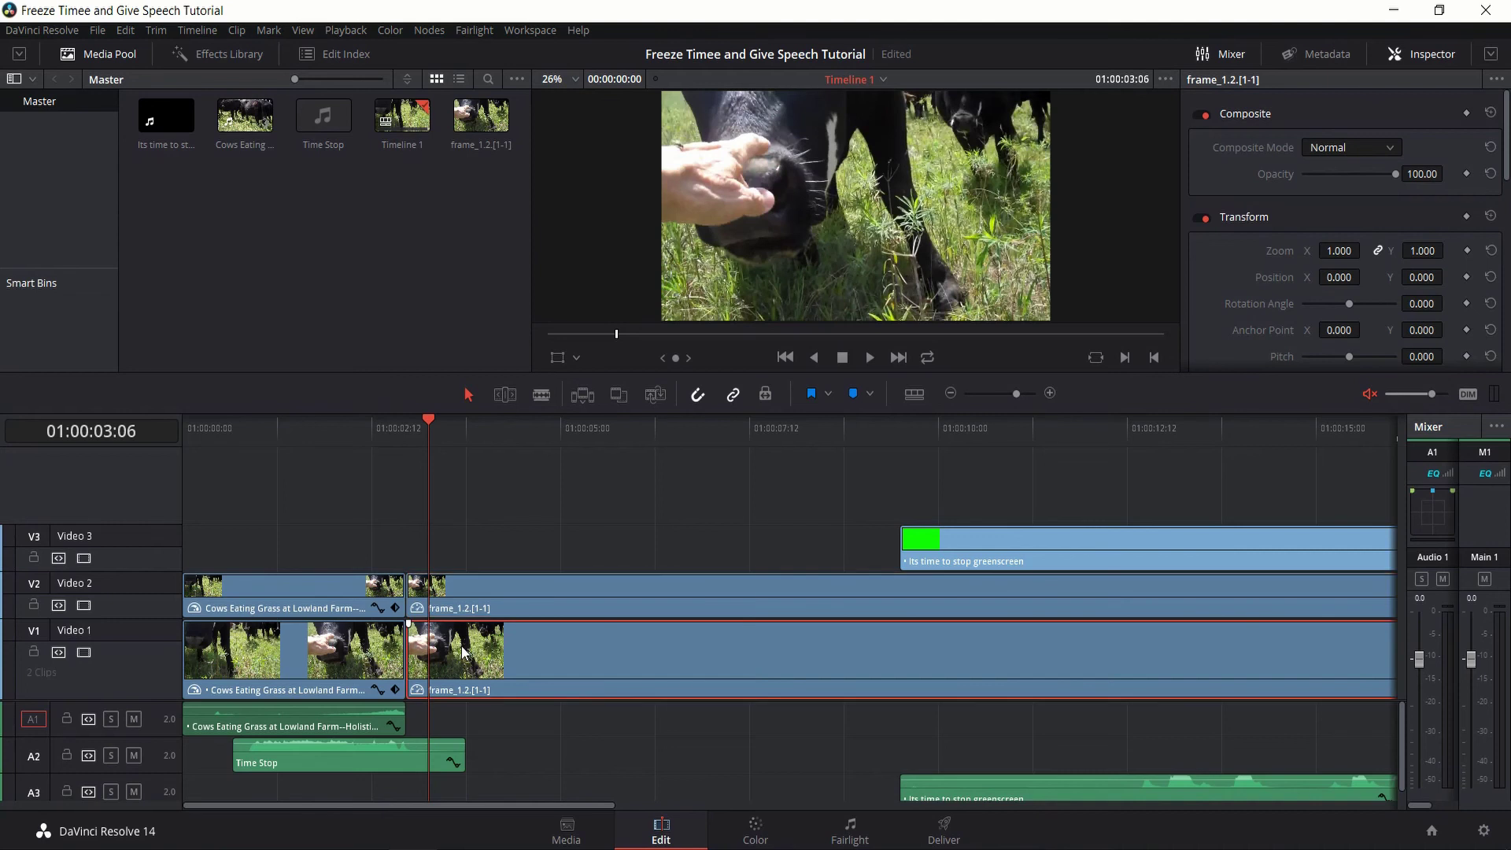
{"action": "left_click", "coordinate": [1371, 149]}
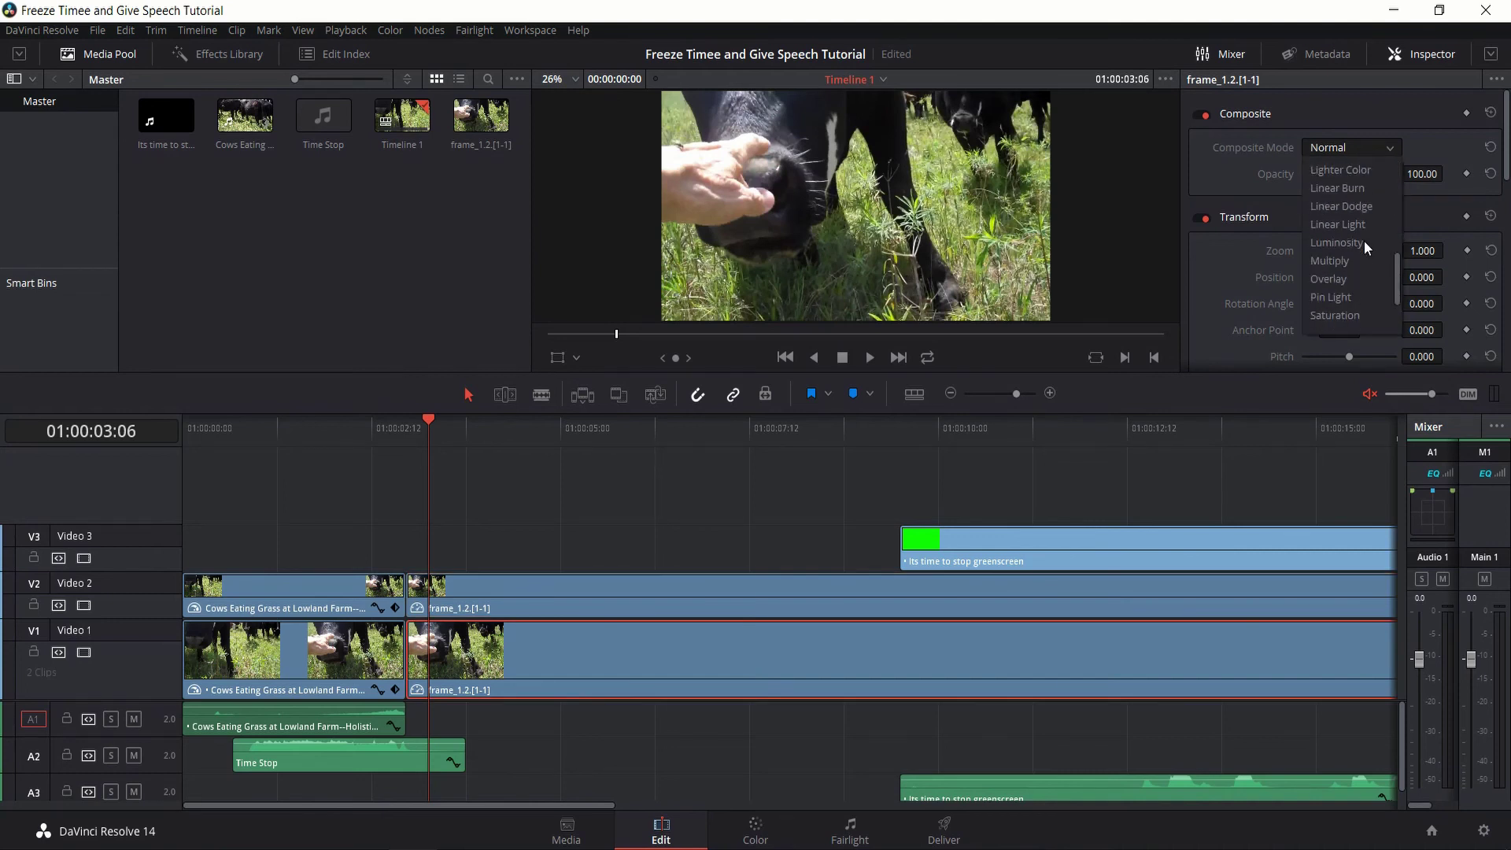
{"action": "left_click", "coordinate": [1363, 244]}
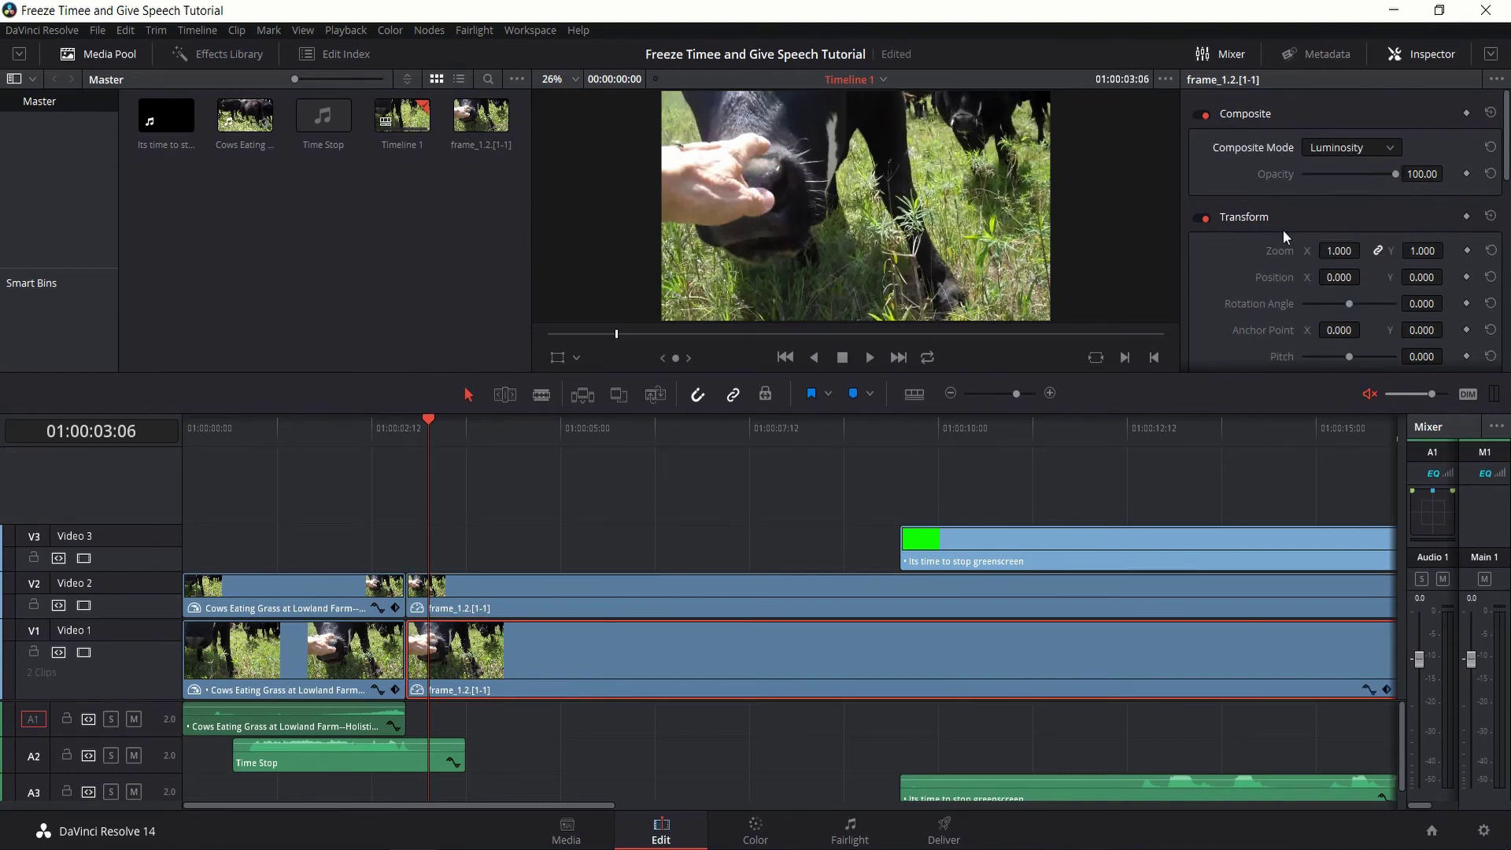
Delete the Video 2 copy of the frame_1.2 still and play the edit from the start
{"action": "left_click", "coordinate": [458, 607]}
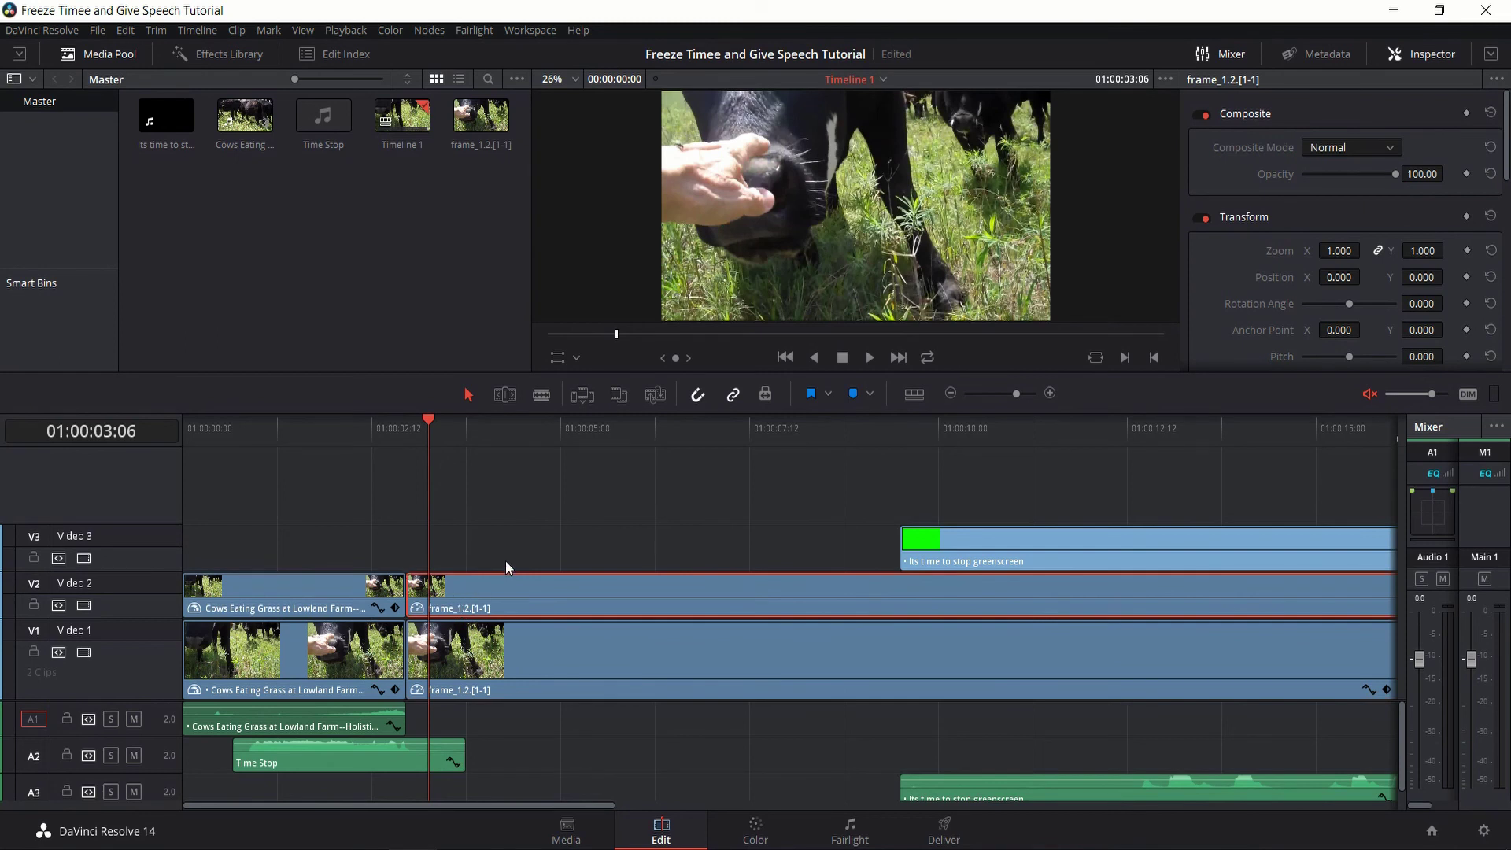
{"action": "key", "text": "Delete"}
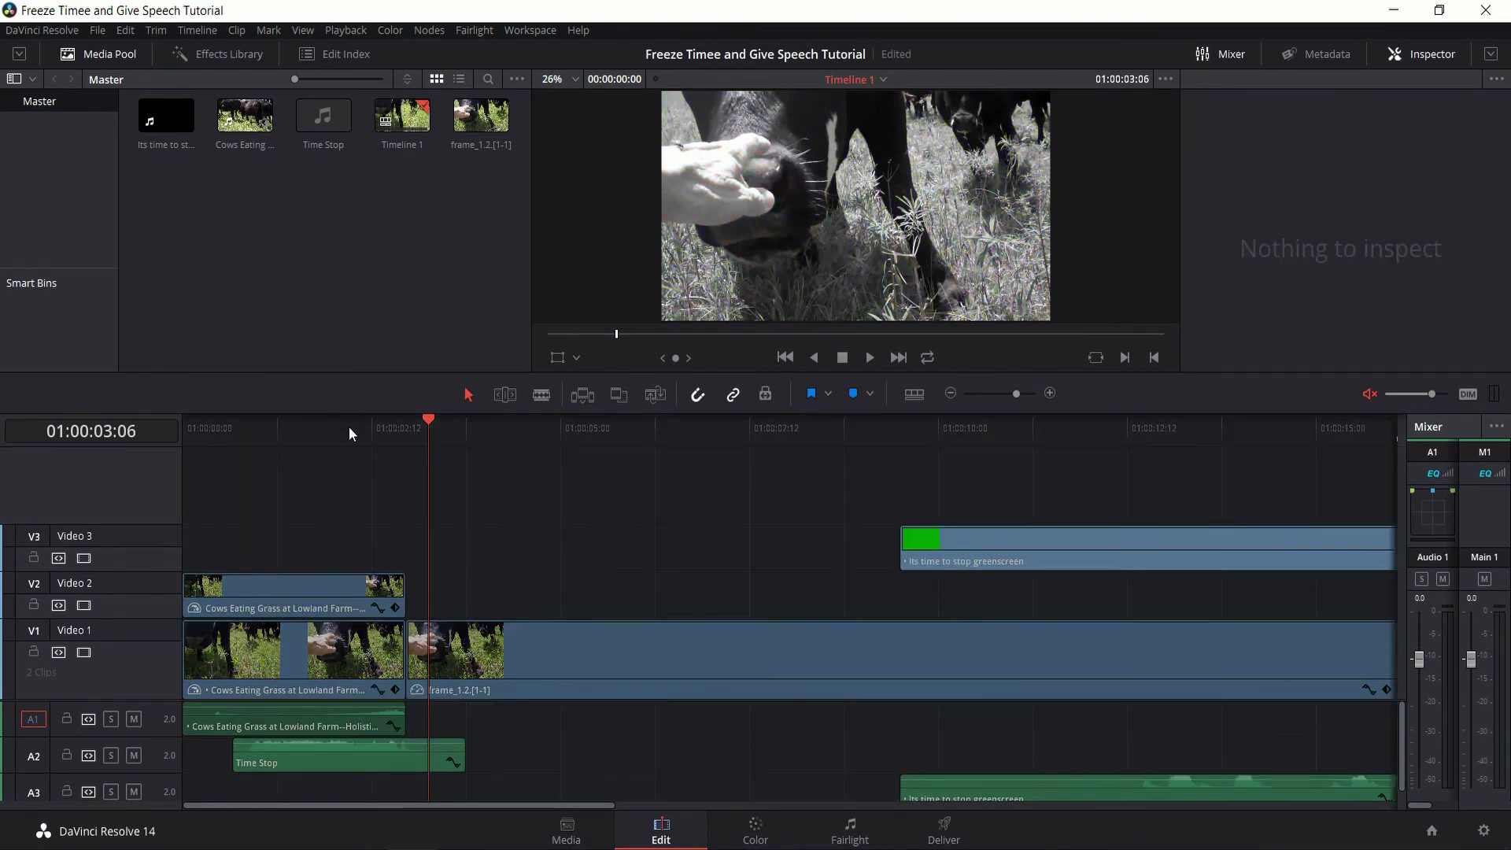
{"action": "key", "text": "Home"}
{"action": "key", "text": "space"}
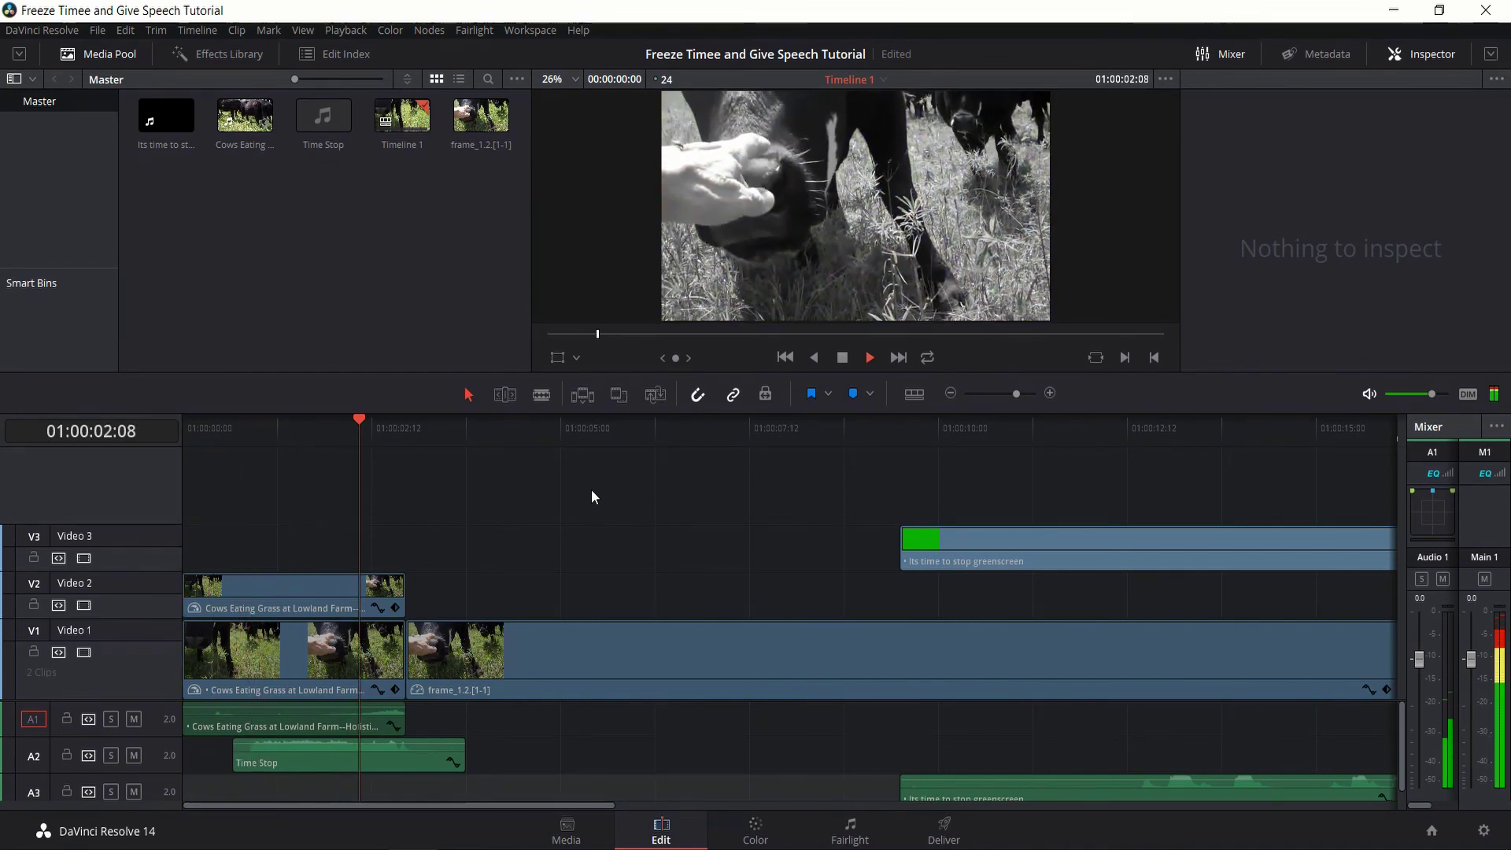
{"action": "key", "text": "space"}
{"action": "left_click", "coordinate": [985, 543]}
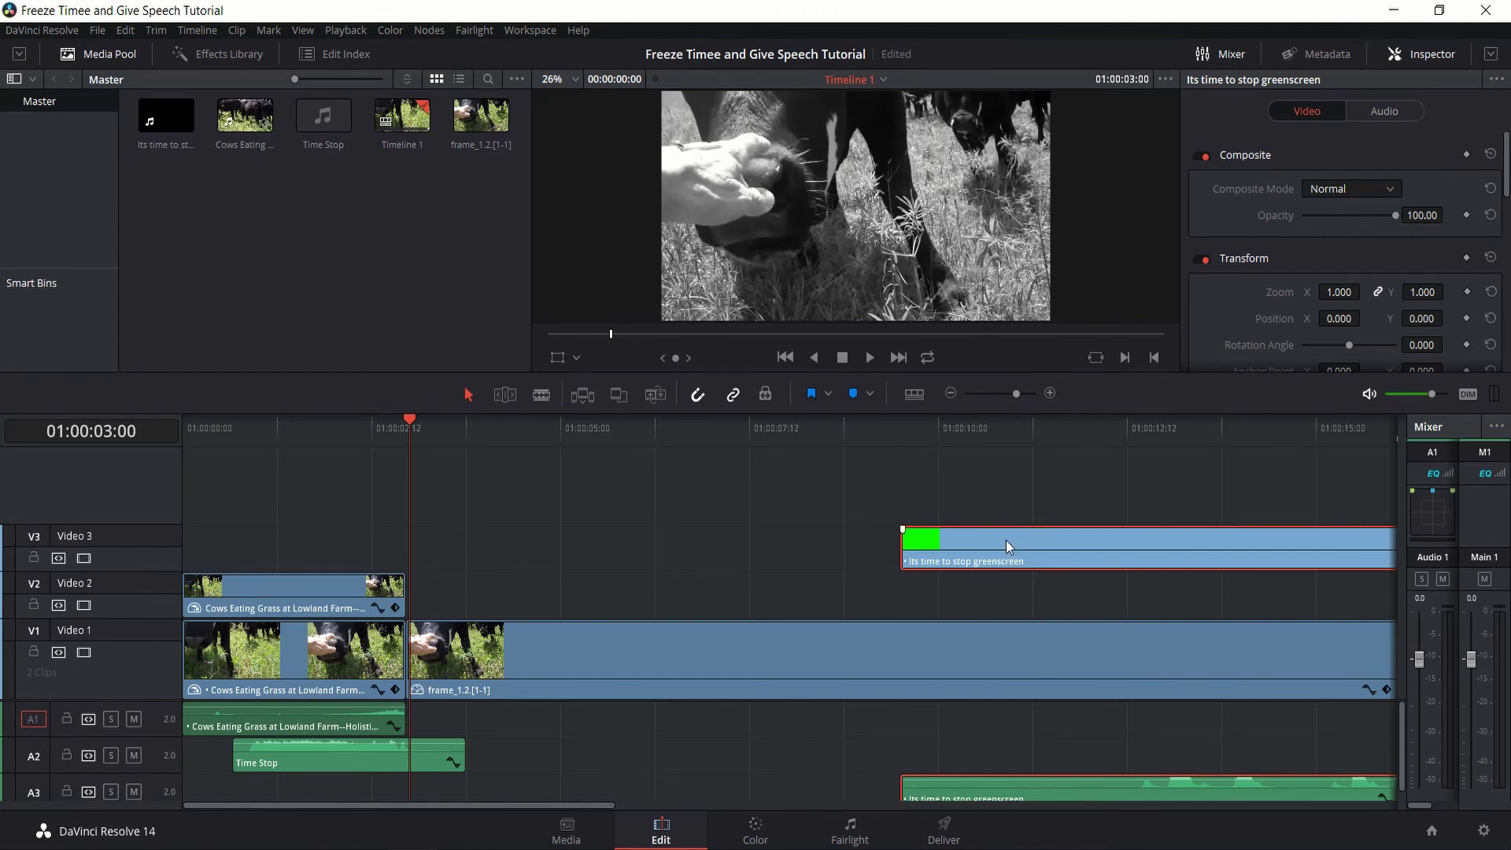
Slide the 'Its time to stop' greenscreen clip and audio left to about 01:00:02:06
{"action": "left_click_drag", "start_coordinate": [1019, 541], "coordinate": [395, 544]}
{"action": "left_click", "coordinate": [352, 436]}
{"action": "left_click", "coordinate": [369, 436]}
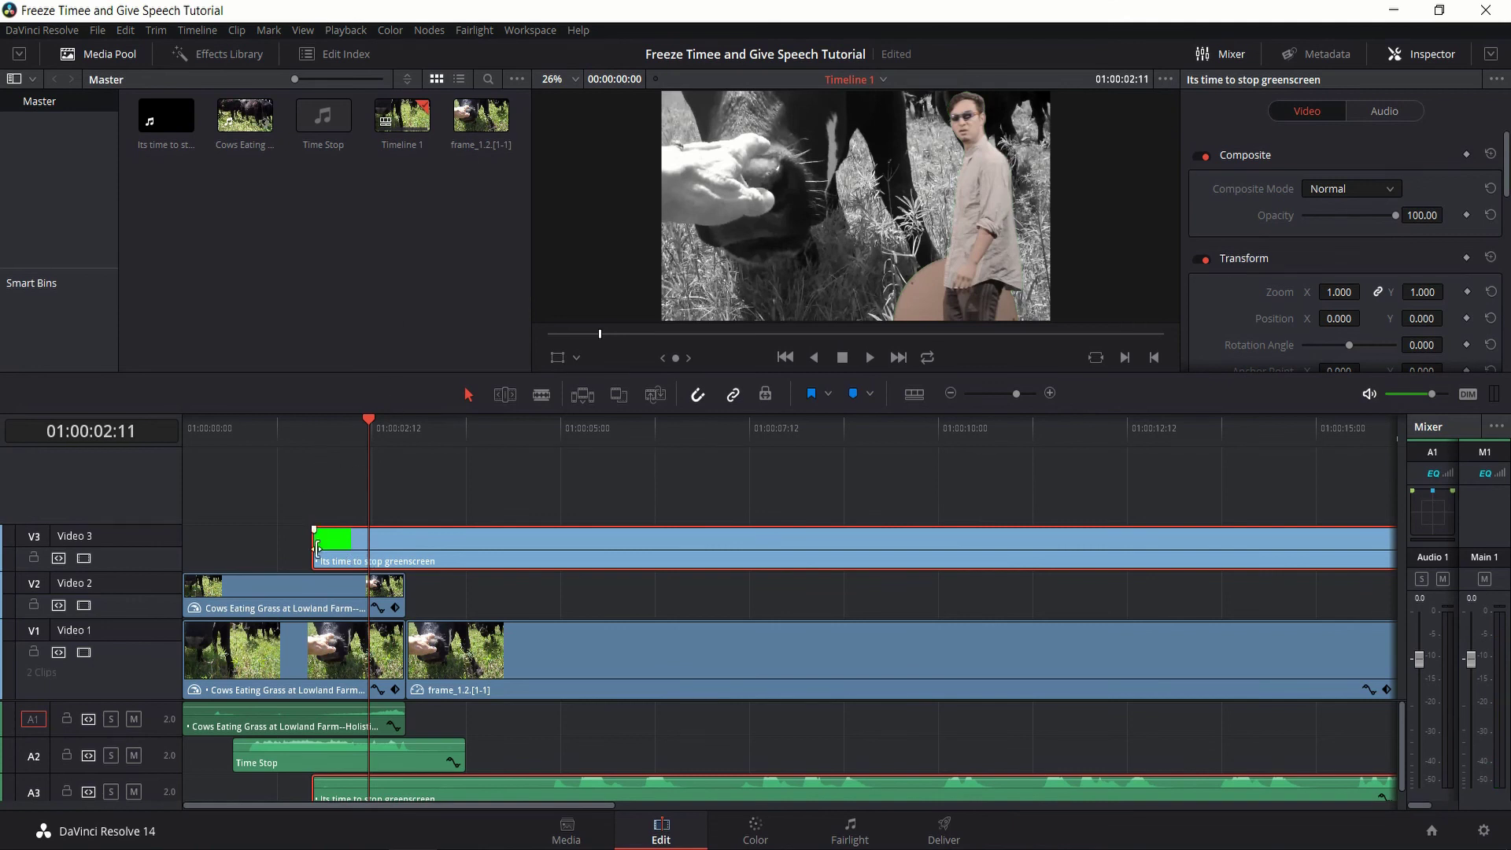
{"action": "left_click_drag", "start_coordinate": [269, 436], "coordinate": [158, 432]}
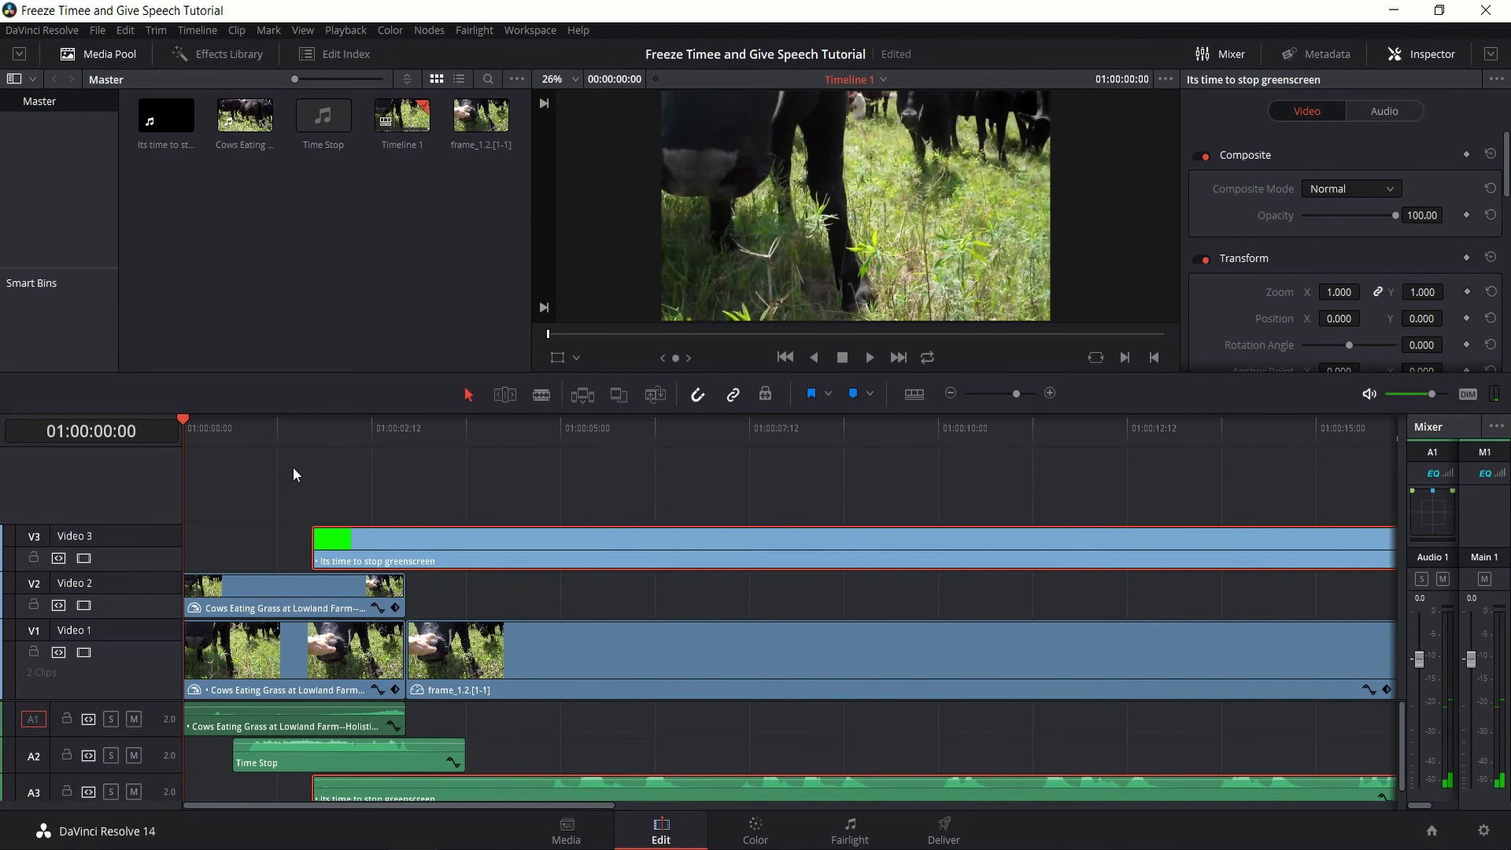